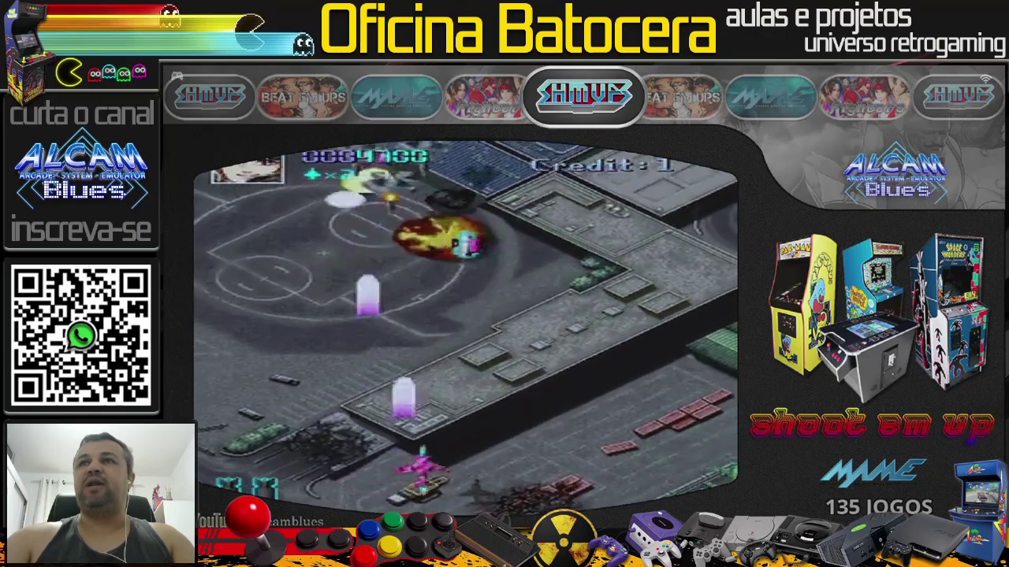
Step: Exit the Batocera EmulationStation shoot 'em up view back to the Windows desktop
key(Return)
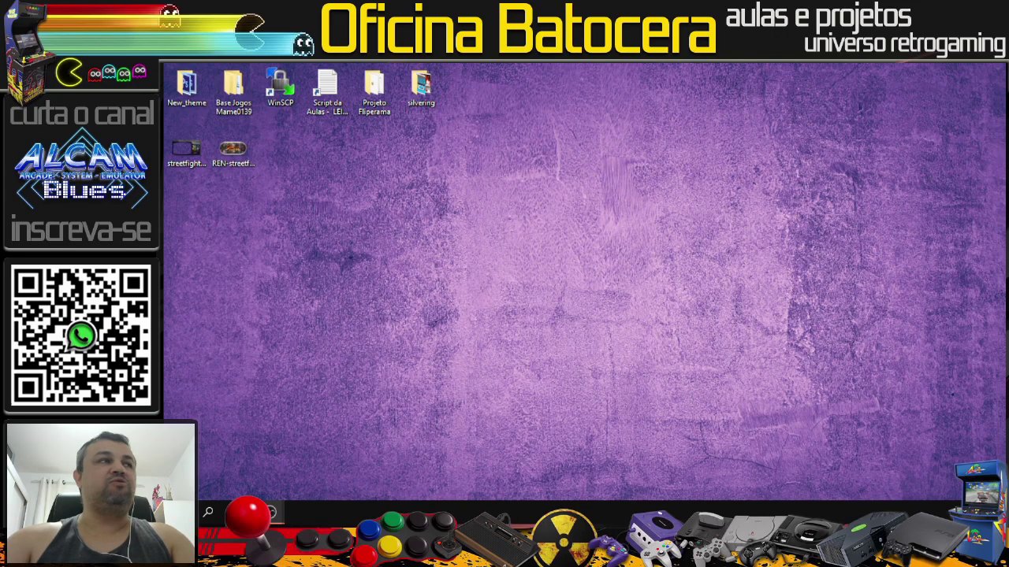
click(181, 154)
key(Return)
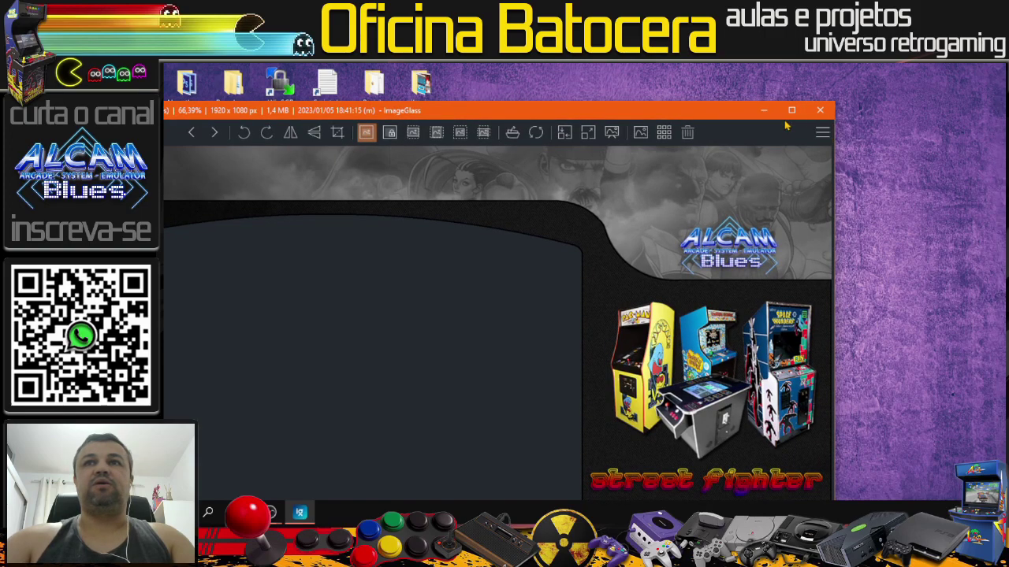
click(791, 110)
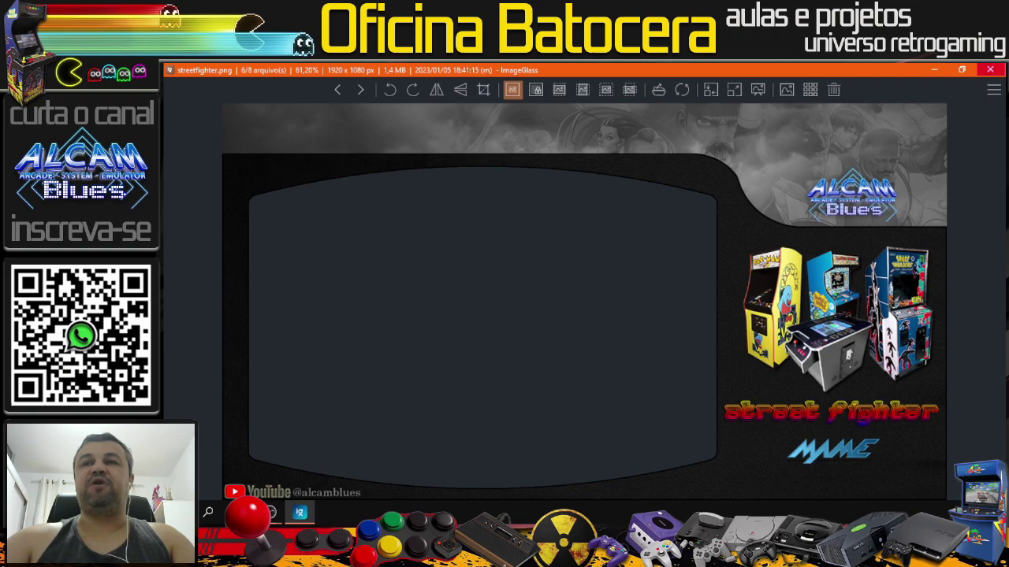
click(931, 71)
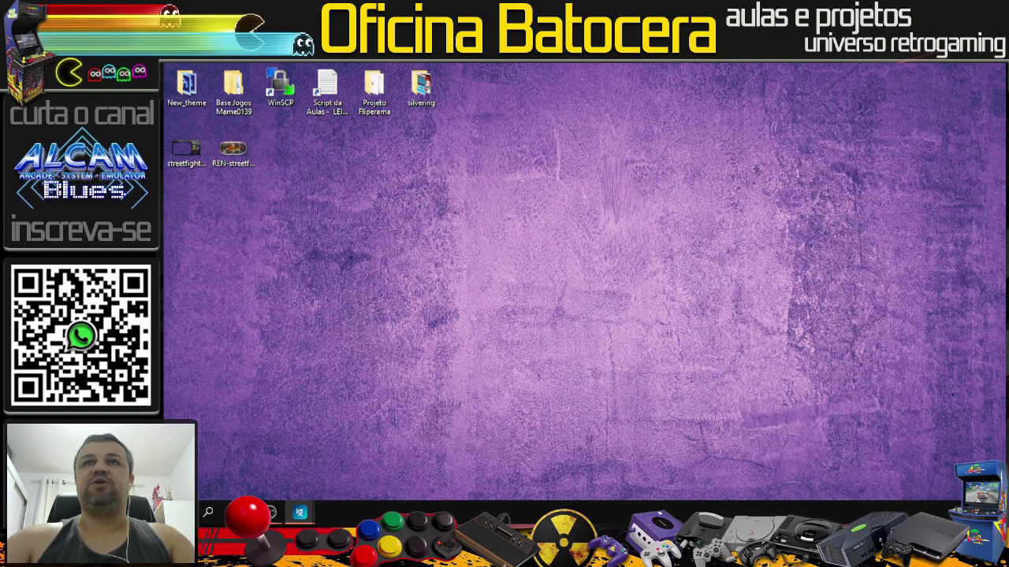
click(300, 513)
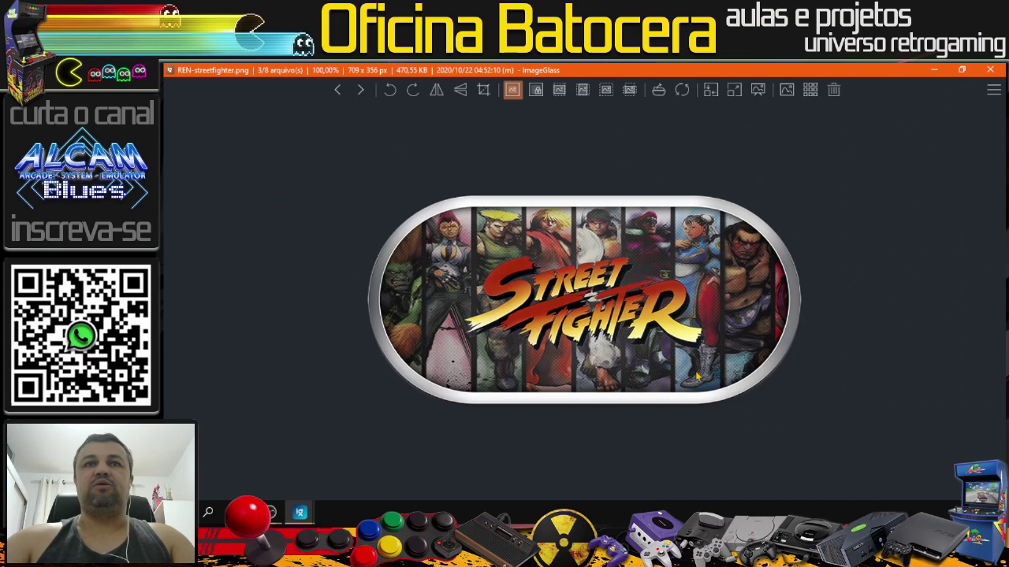
click(335, 99)
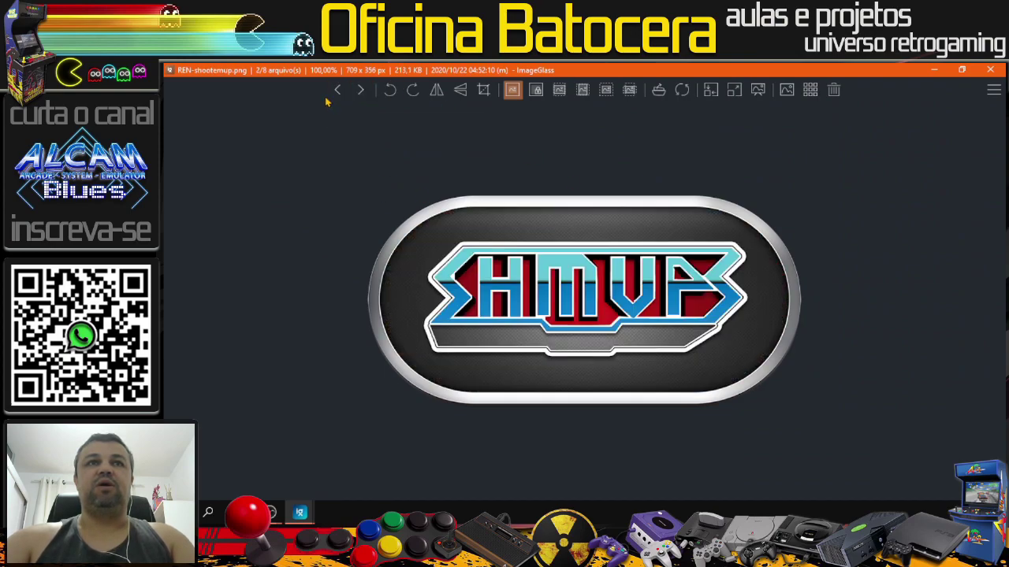
click(337, 94)
click(337, 93)
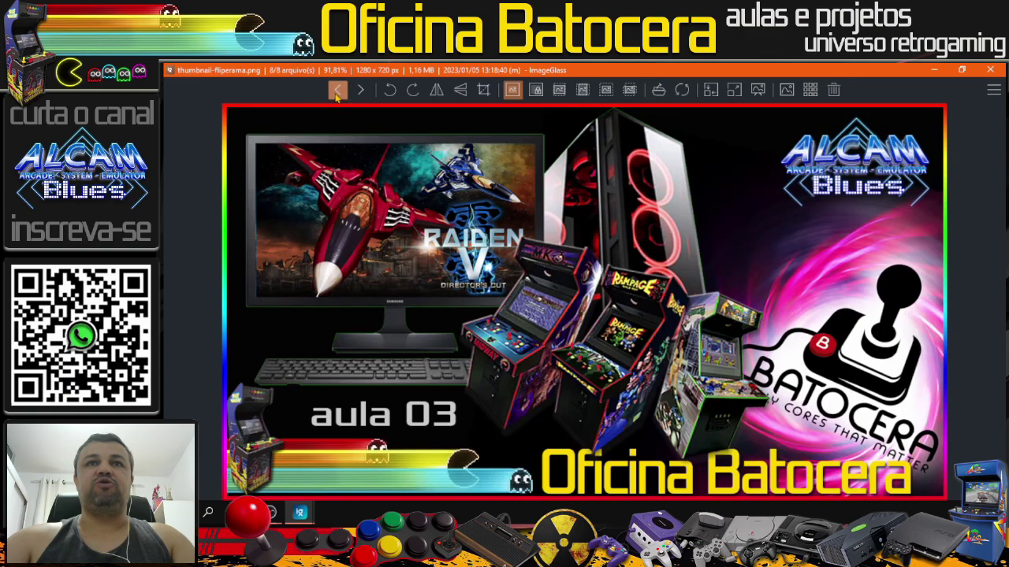
click(337, 93)
click(339, 93)
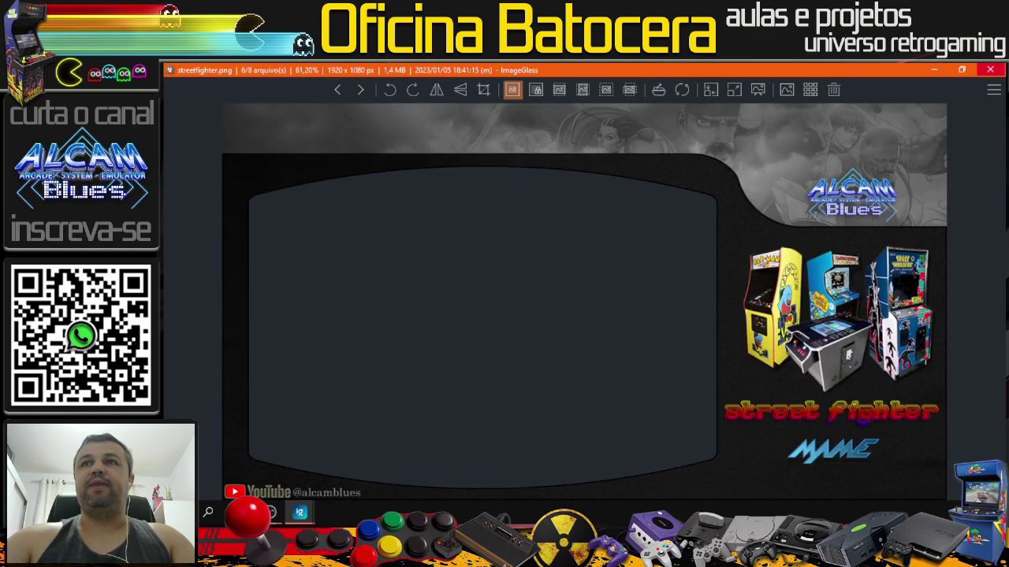
click(991, 70)
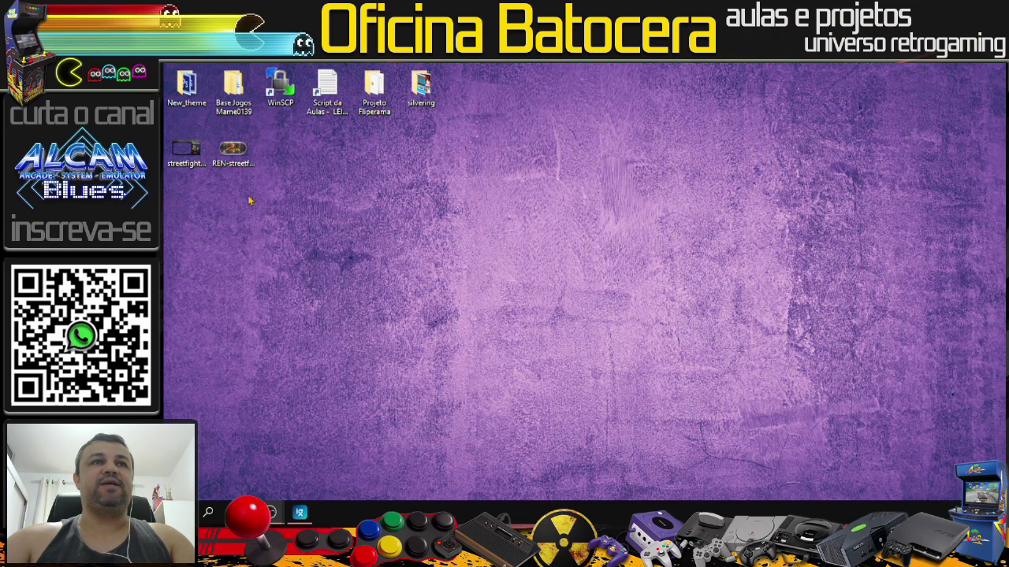
Step: Launch WinSCP, close its Login dialog with Fechar without connecting, and minimise it
double_click(281, 88)
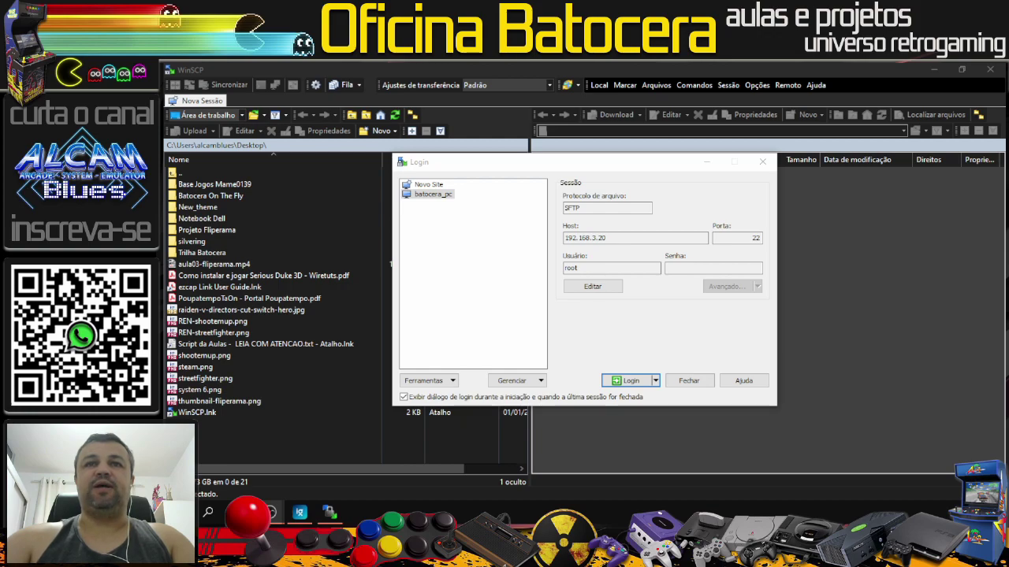
click(689, 381)
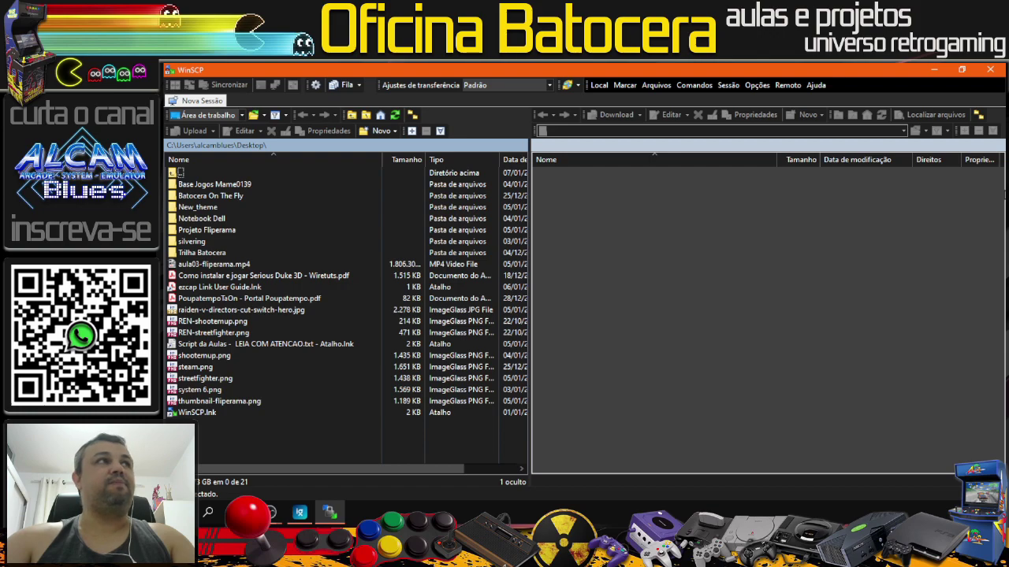
click(934, 71)
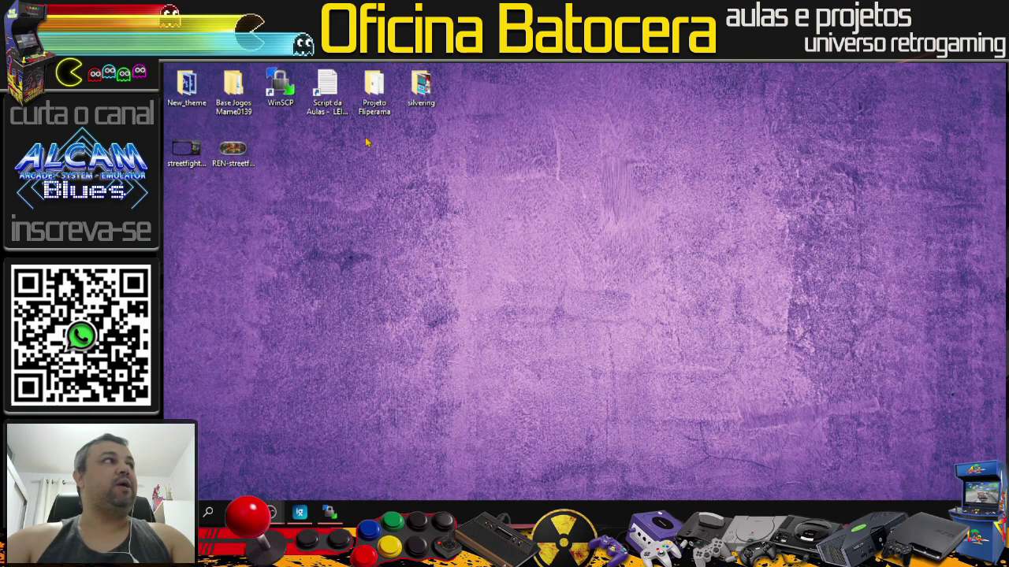
double_click(375, 115)
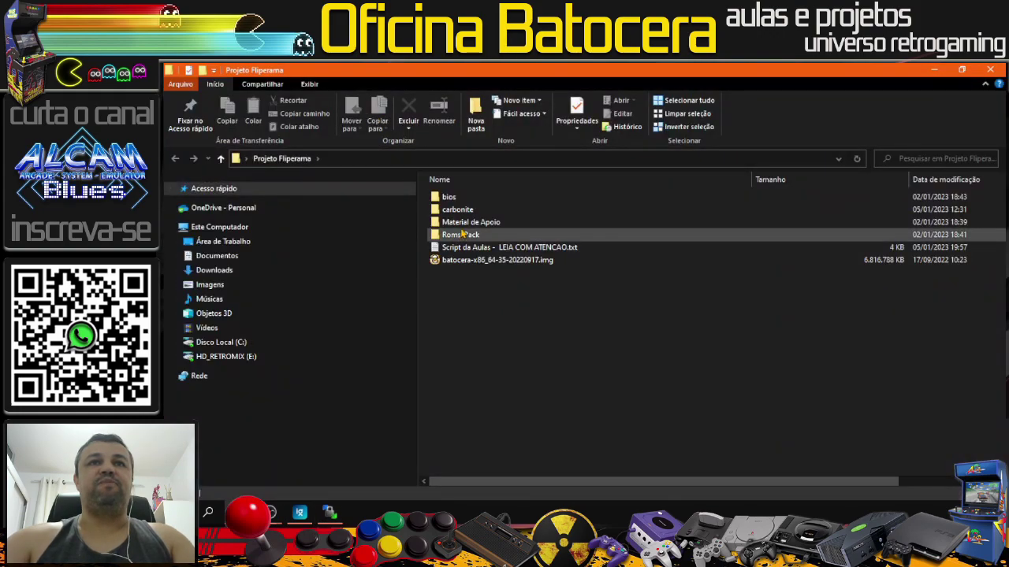
double_click(465, 222)
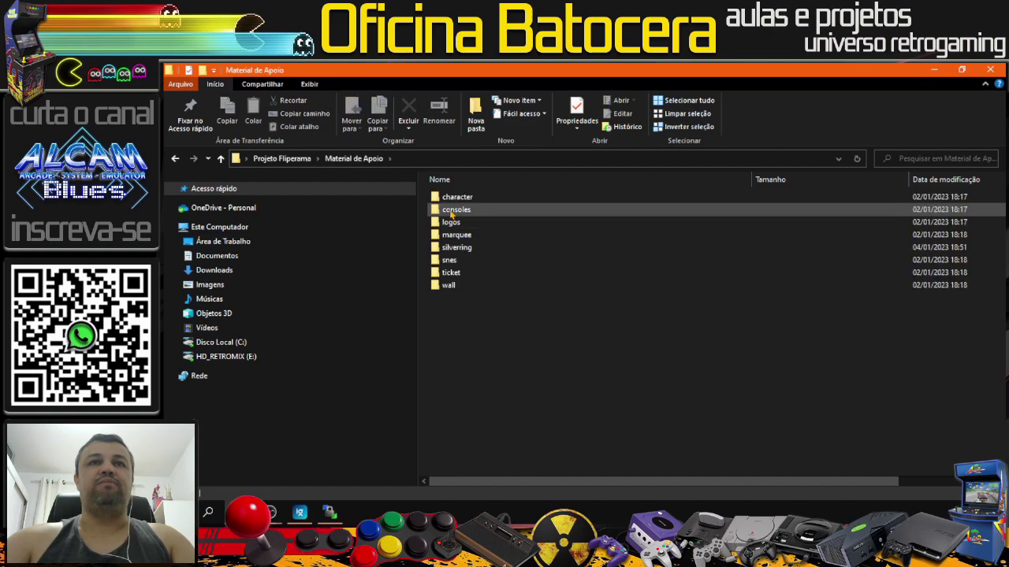
double_click(455, 248)
scroll(543, 291, down, 5)
scroll(545, 289, up, 5)
scroll(545, 299, down, 9)
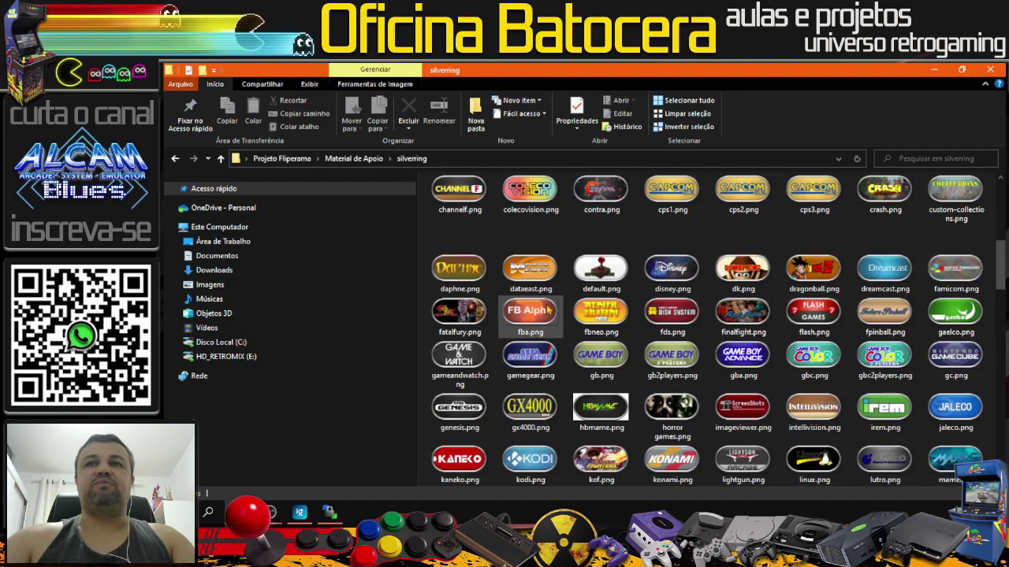
scroll(546, 311, down, 10)
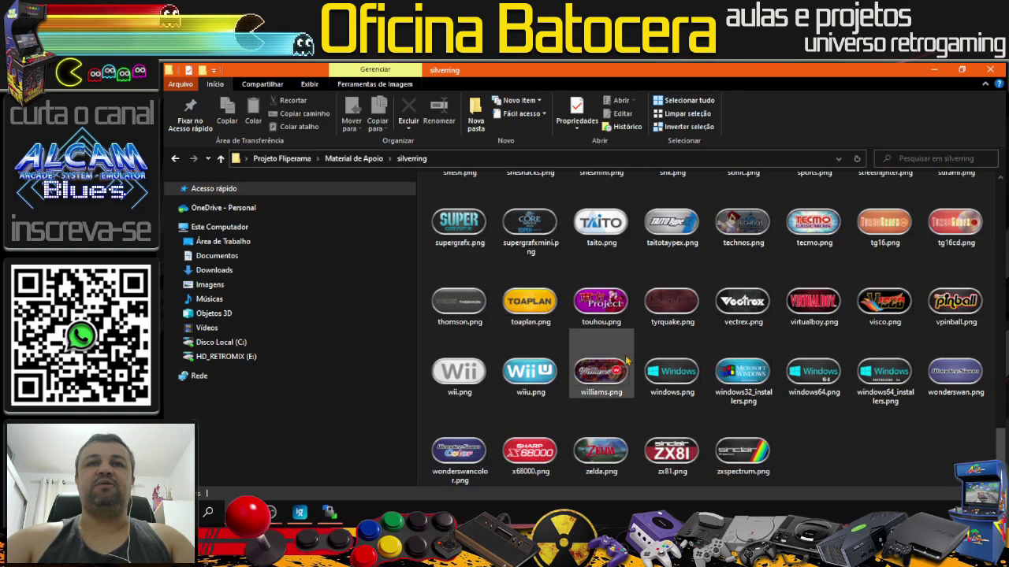
scroll(628, 361, up, 4)
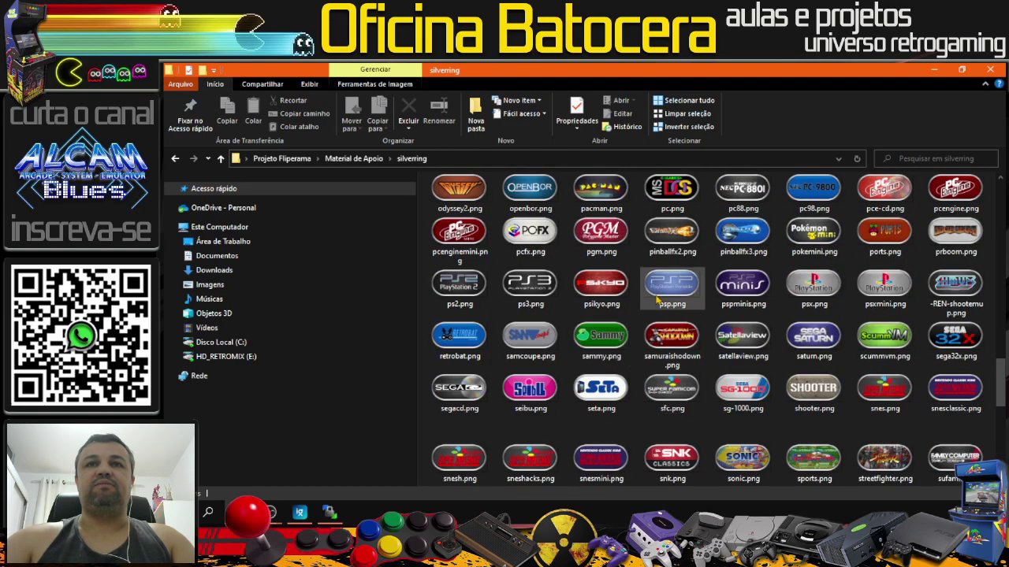
scroll(581, 326, down, 2)
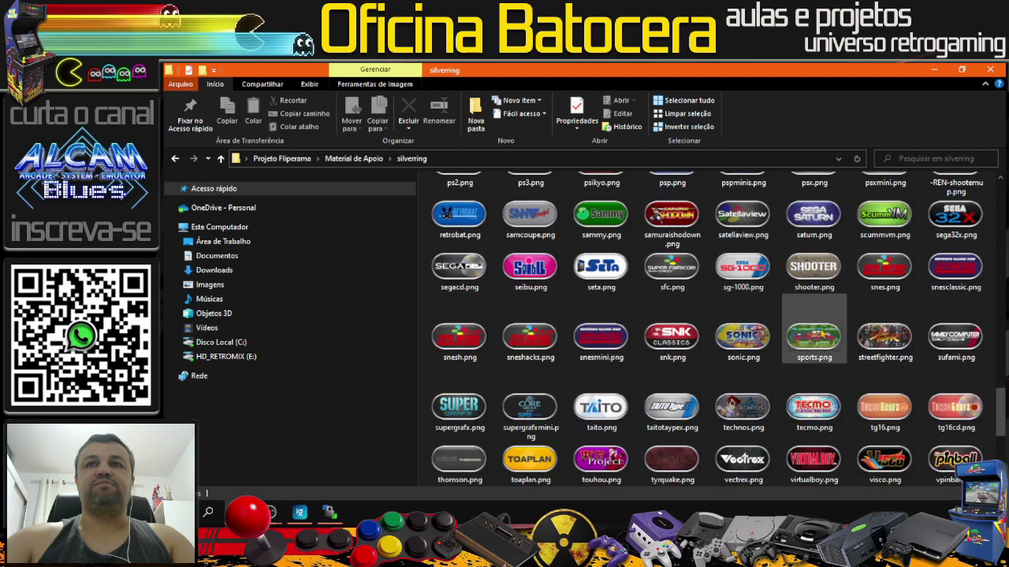
click(906, 324)
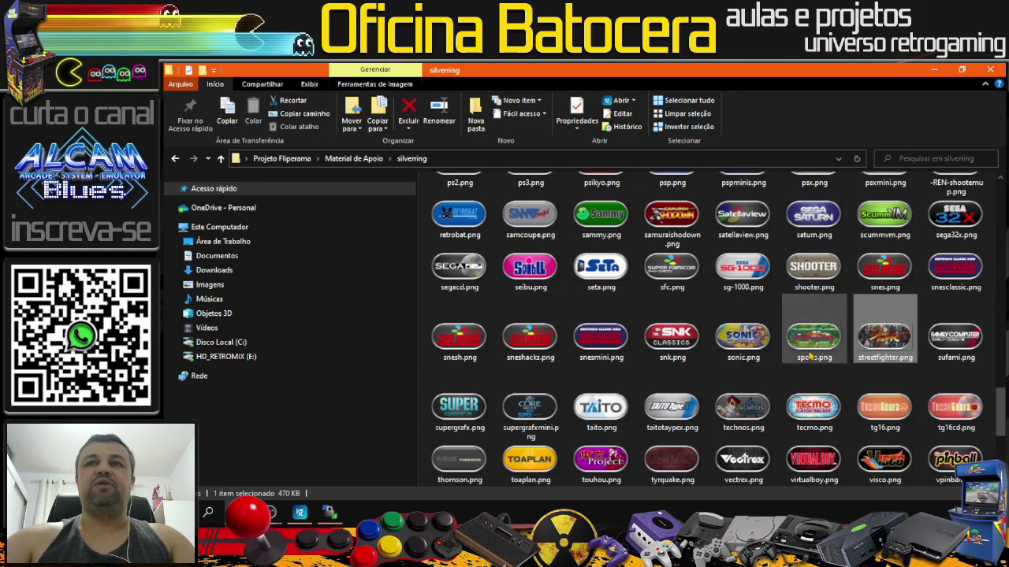
click(989, 69)
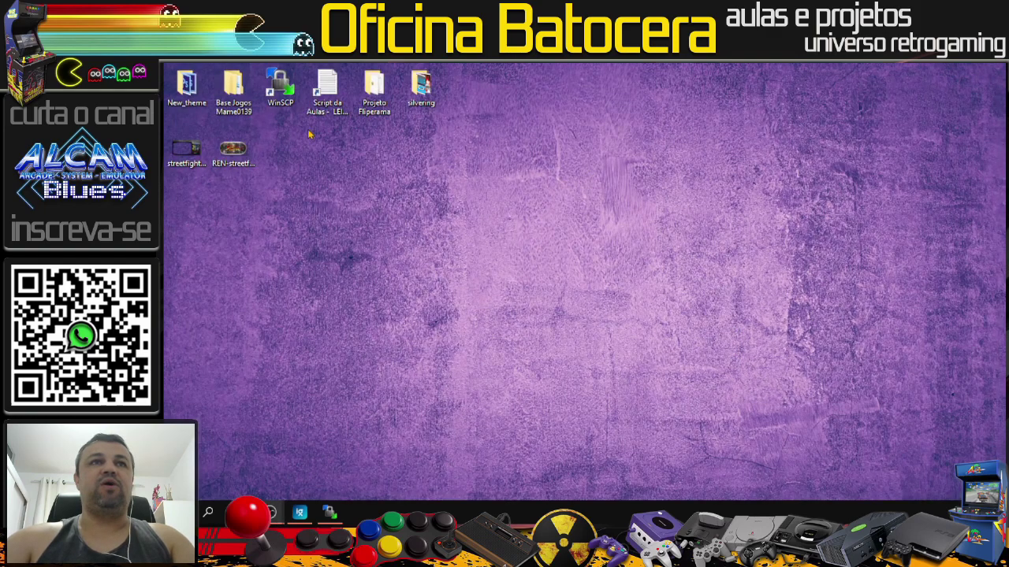
Step: Restore WinSCP and log in to the batocera_pc site over SFTP with the root password
click(329, 512)
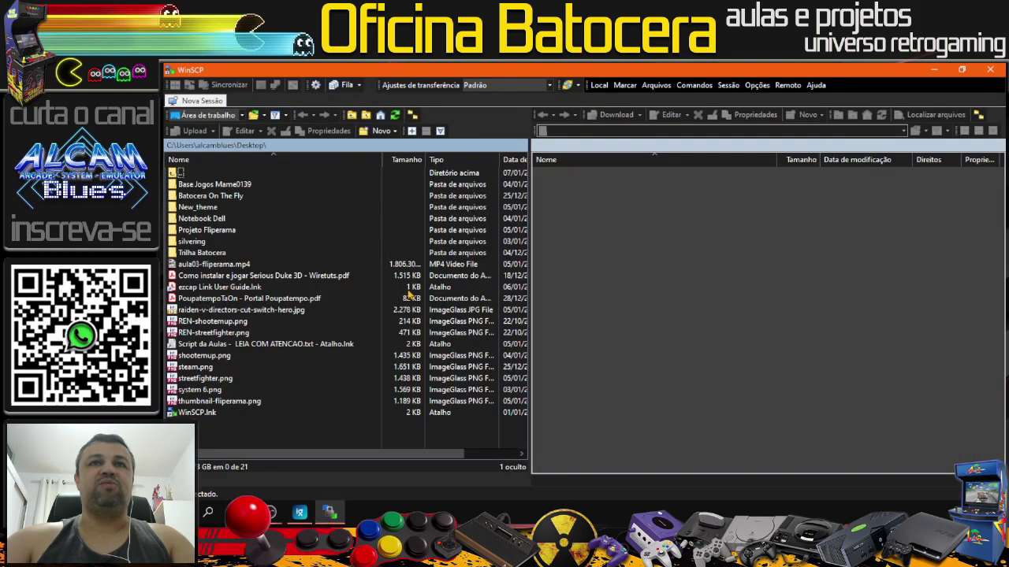
click(203, 101)
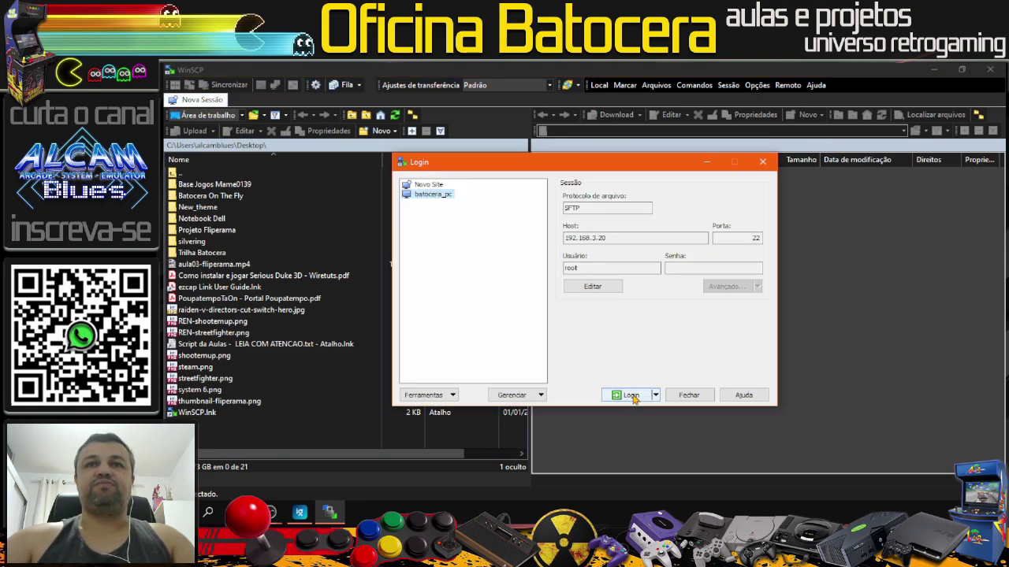
click(632, 395)
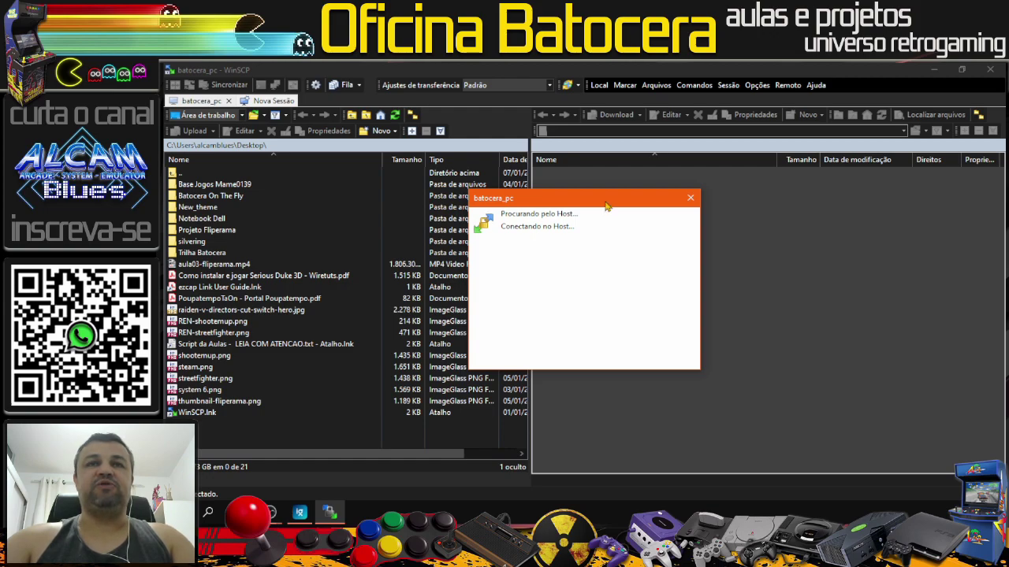
text(linux)
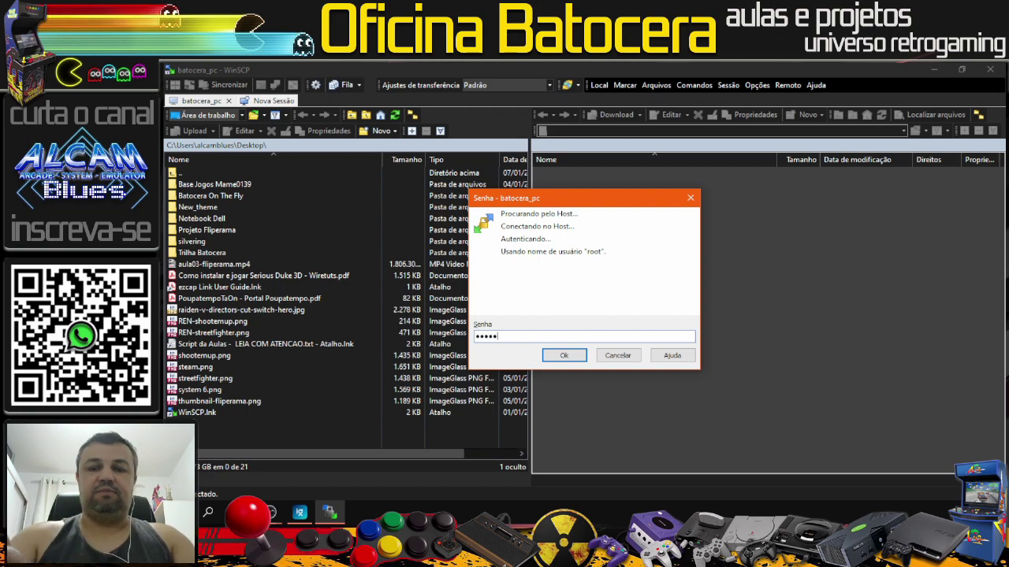
key(Return)
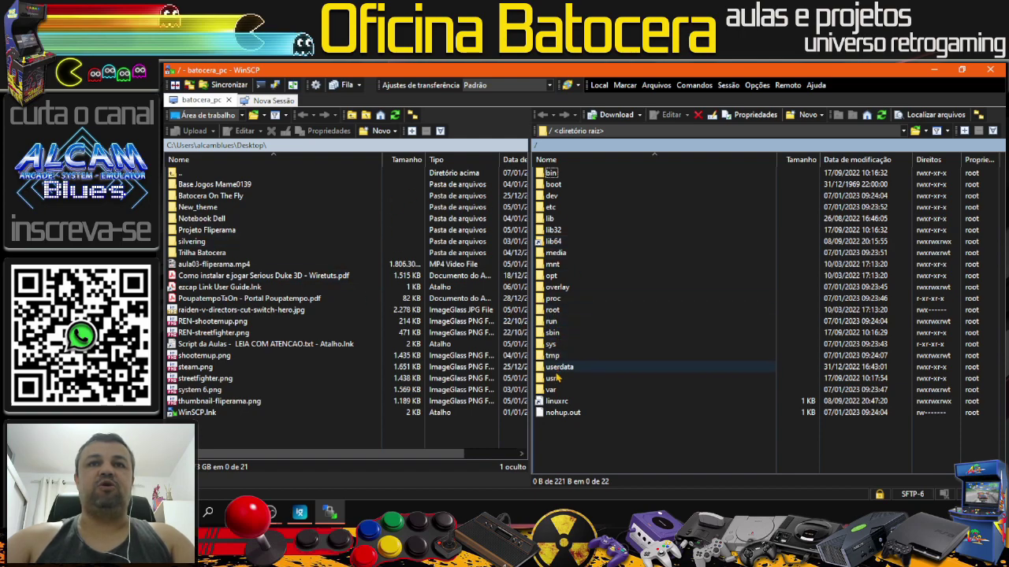
double_click(551, 369)
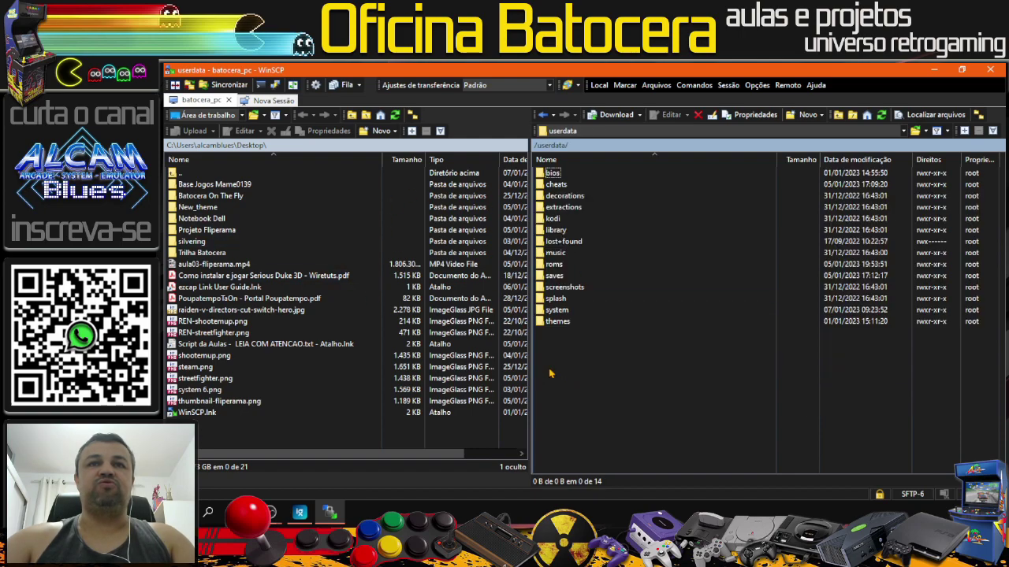
double_click(553, 265)
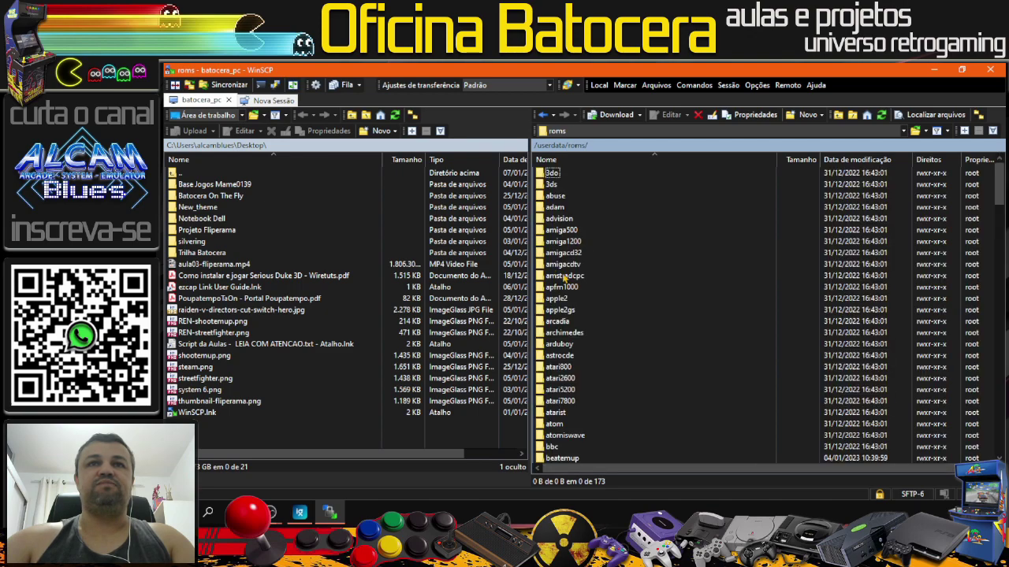
scroll(611, 305, up, 3)
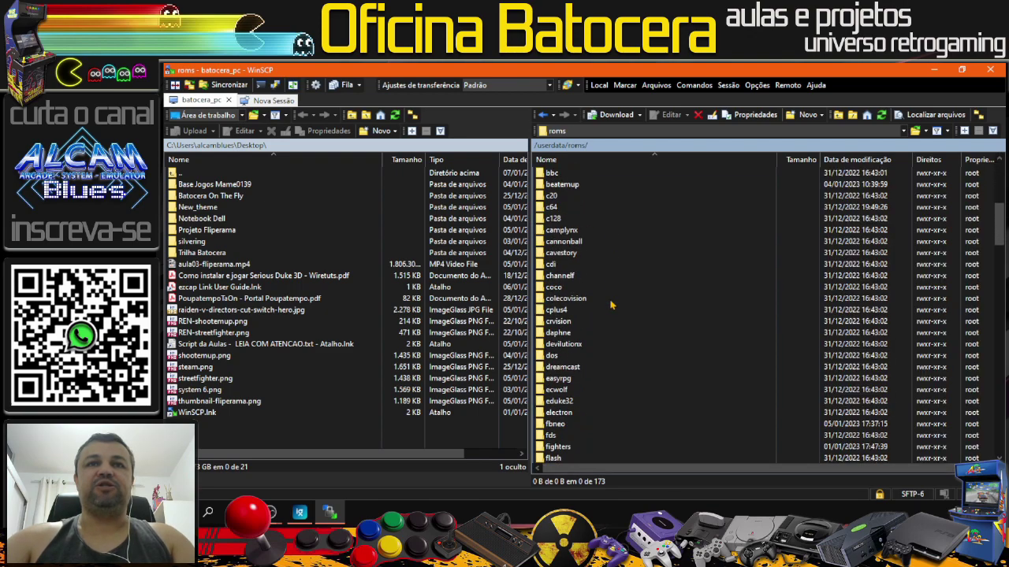
scroll(611, 305, down, 20)
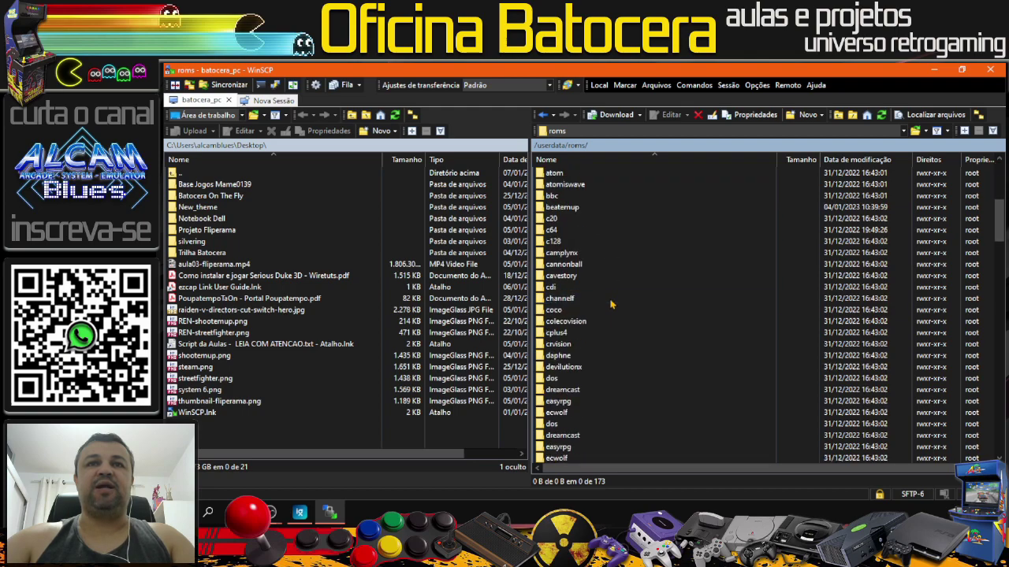
scroll(611, 303, down, 13)
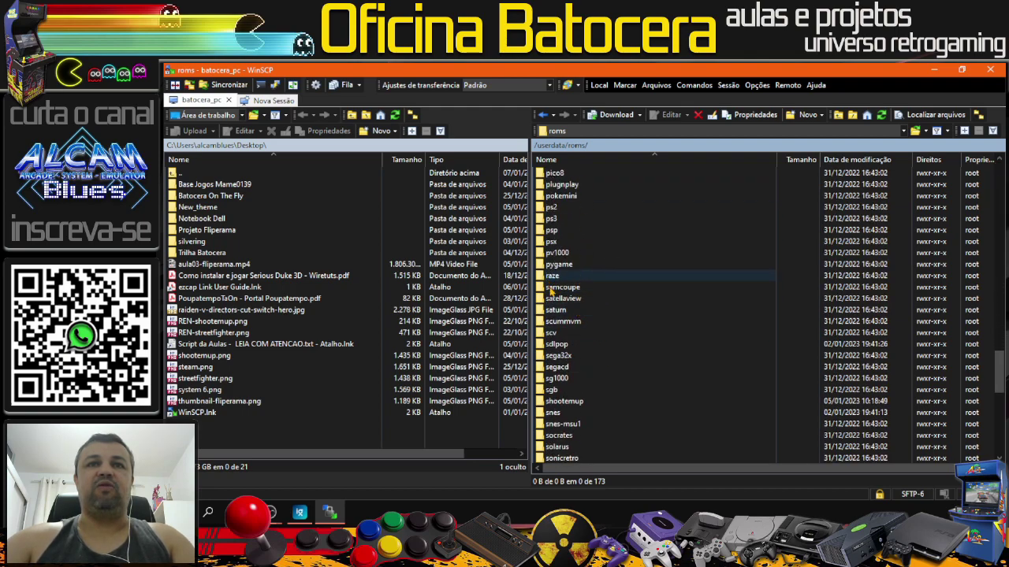
click(561, 288)
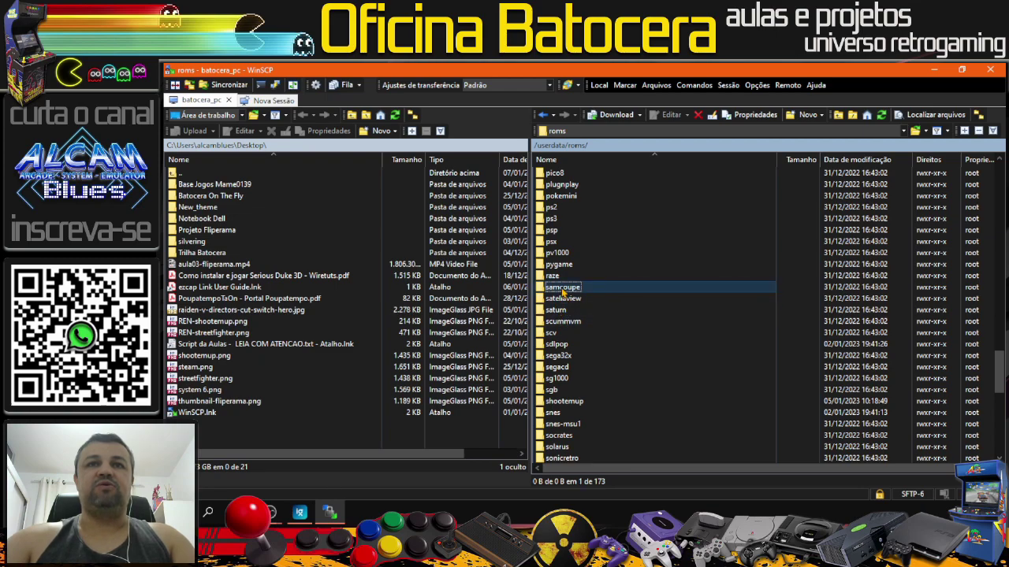
shift+click(559, 322)
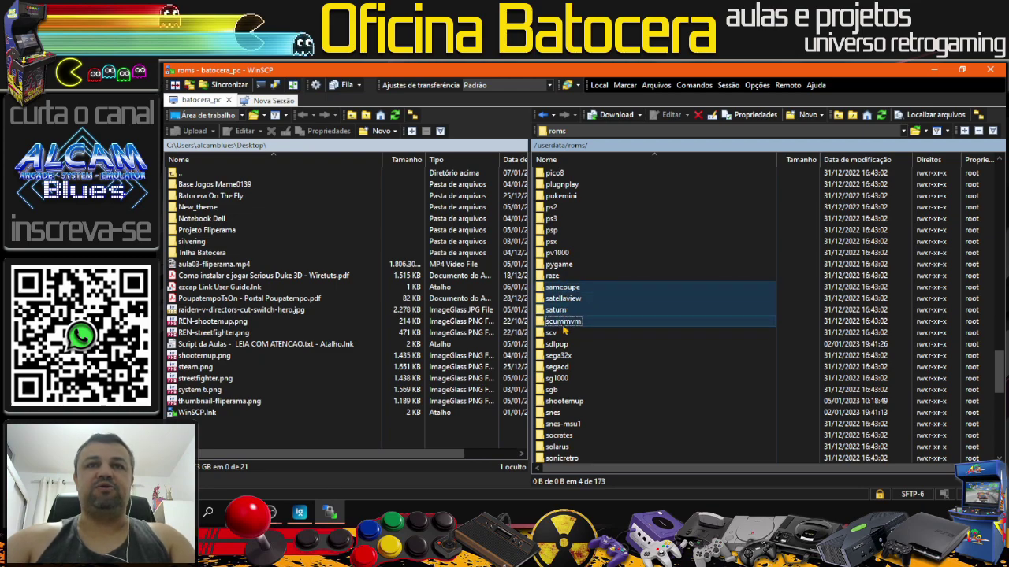
click(561, 333)
key(Up)
key(Up)
key(Up)
key(Up)
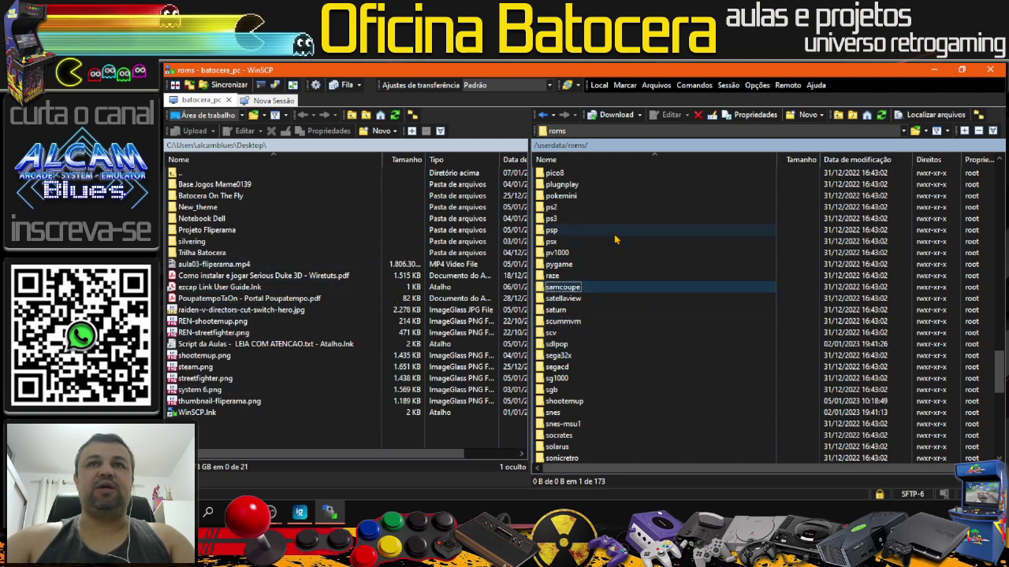
Step: Add a new remote directory called streetfighter under /userdata/roms/ via Novo > Diretório
right_click(791, 224)
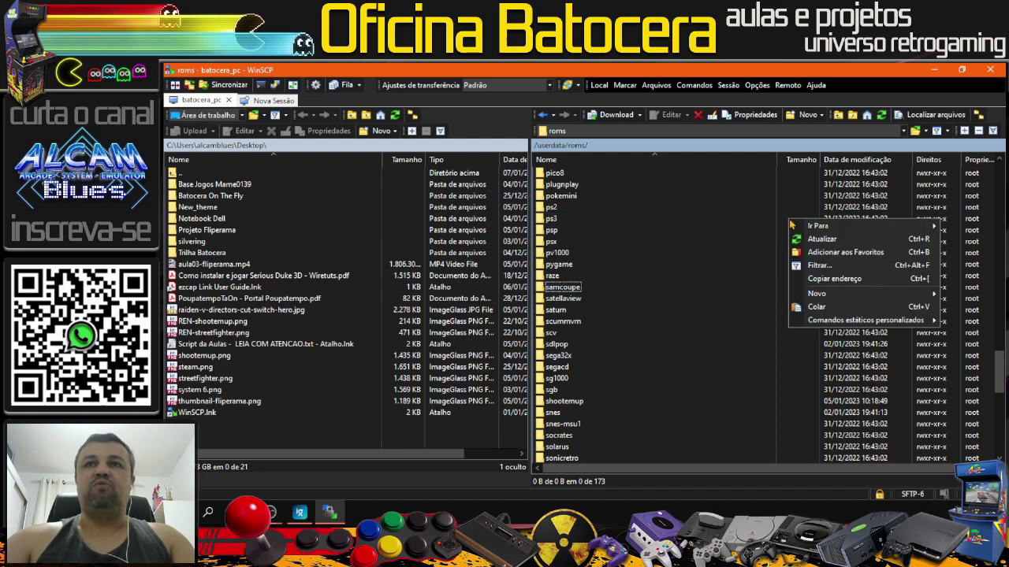
mouse_move(798, 295)
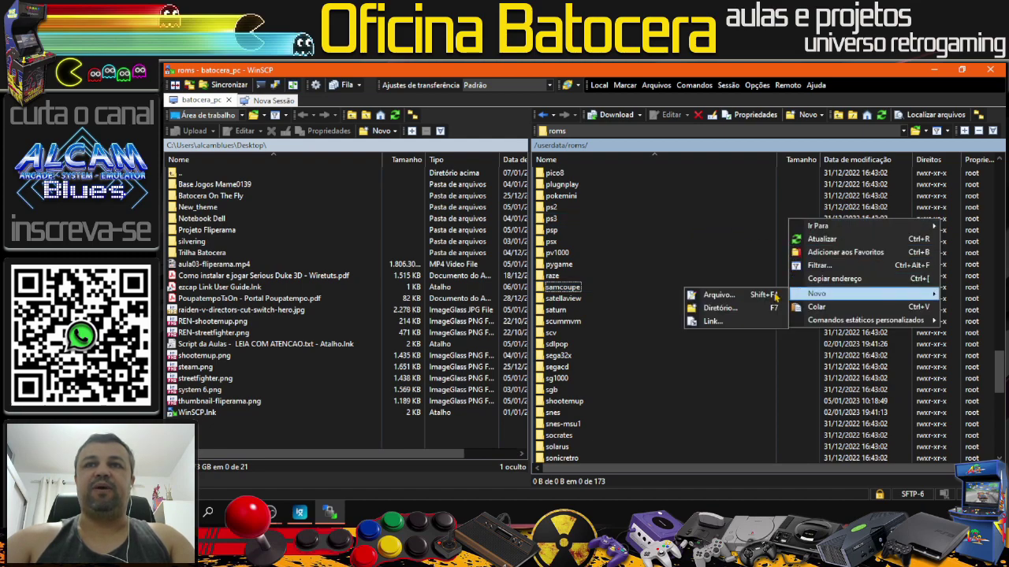
click(741, 312)
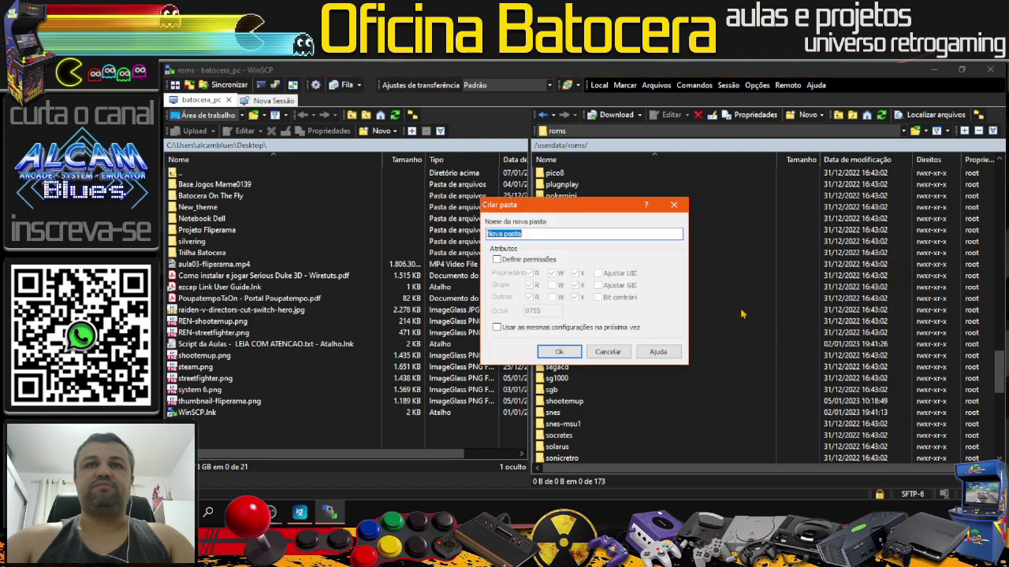
text(str)
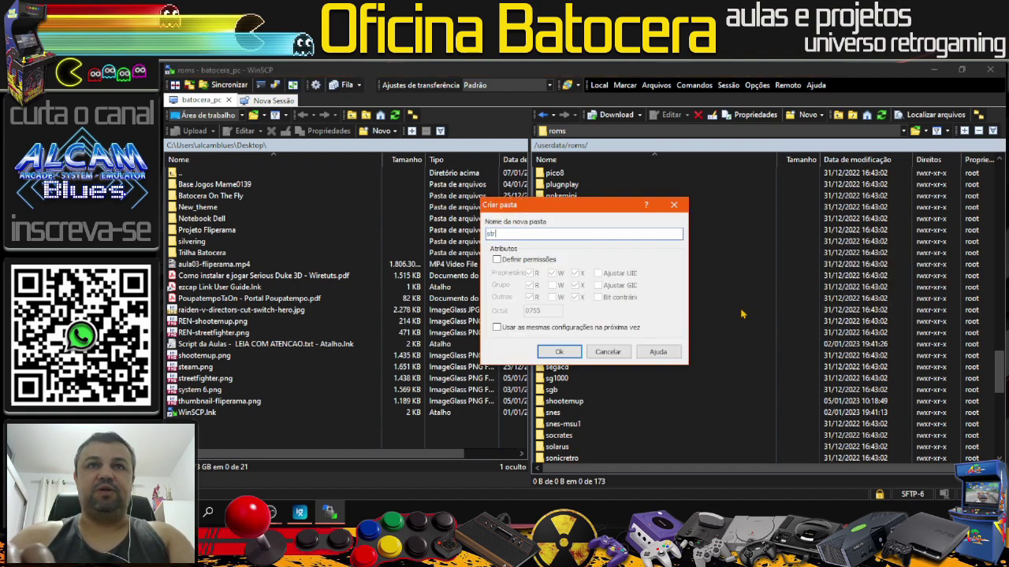
text(eetfi)
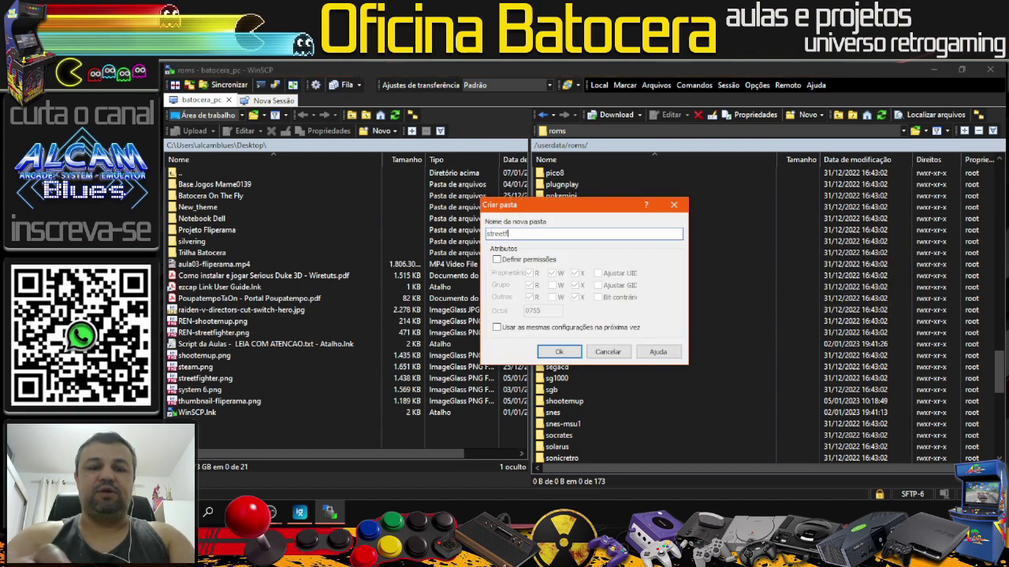
text(ghter)
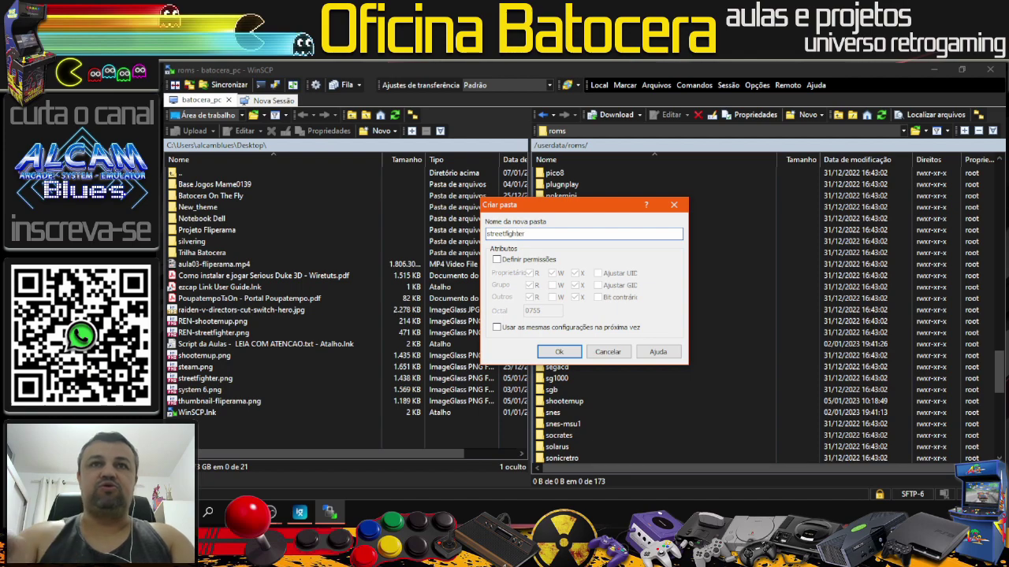
click(559, 352)
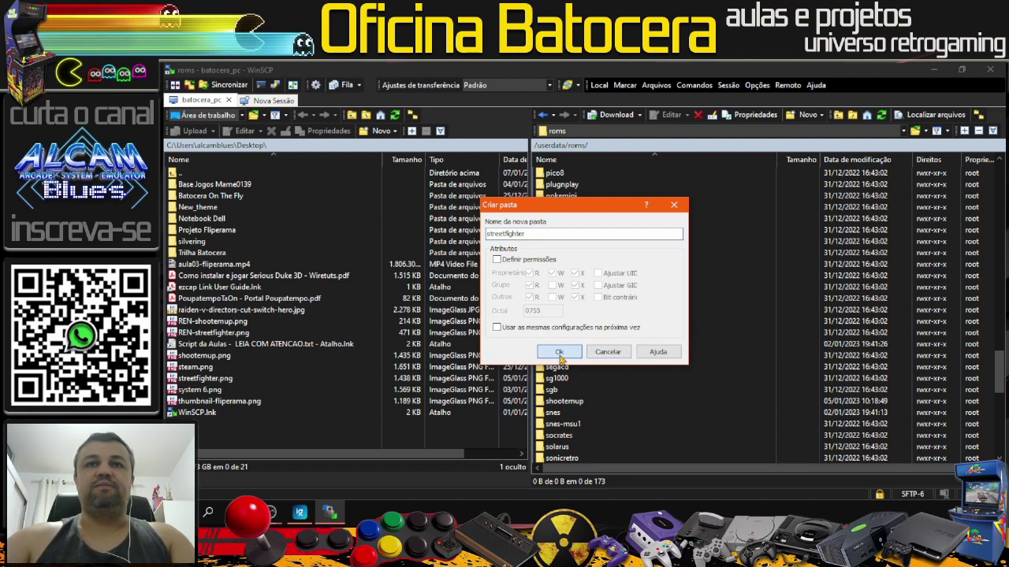
Step: Open the remote streetfighter folder and browse locally to Desktop > Base Jogos Mame0139
double_click(579, 447)
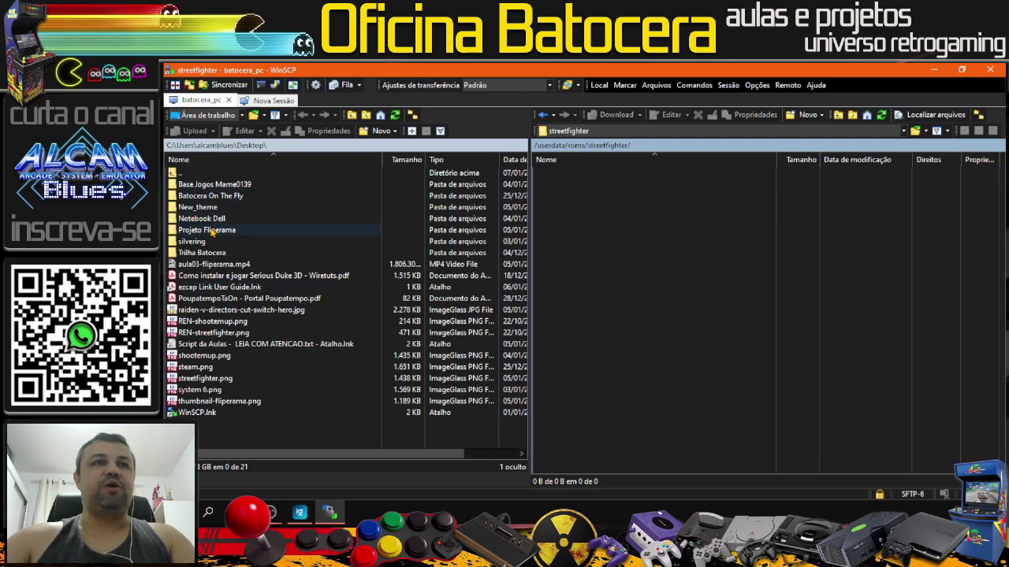
double_click(173, 173)
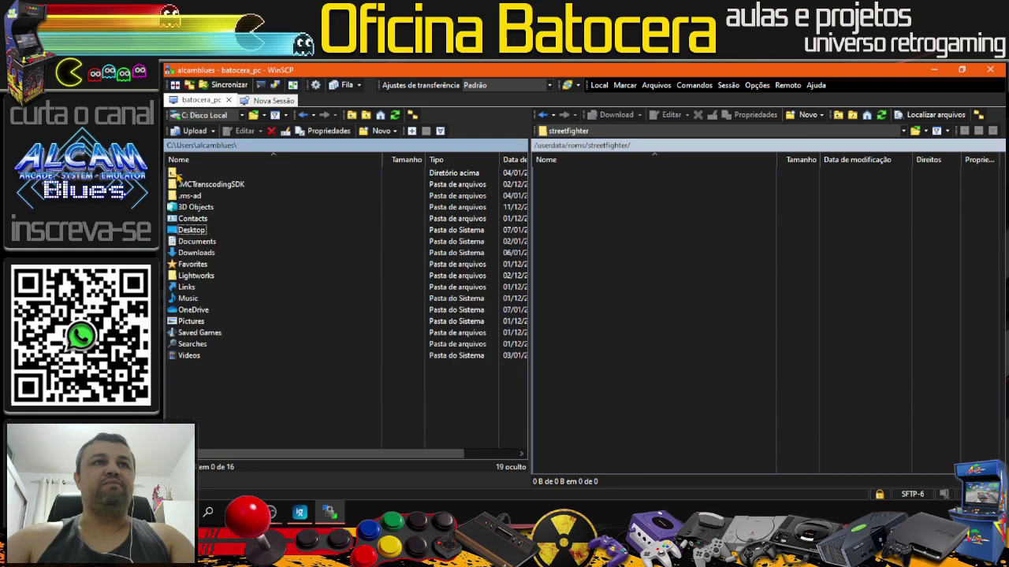
double_click(187, 232)
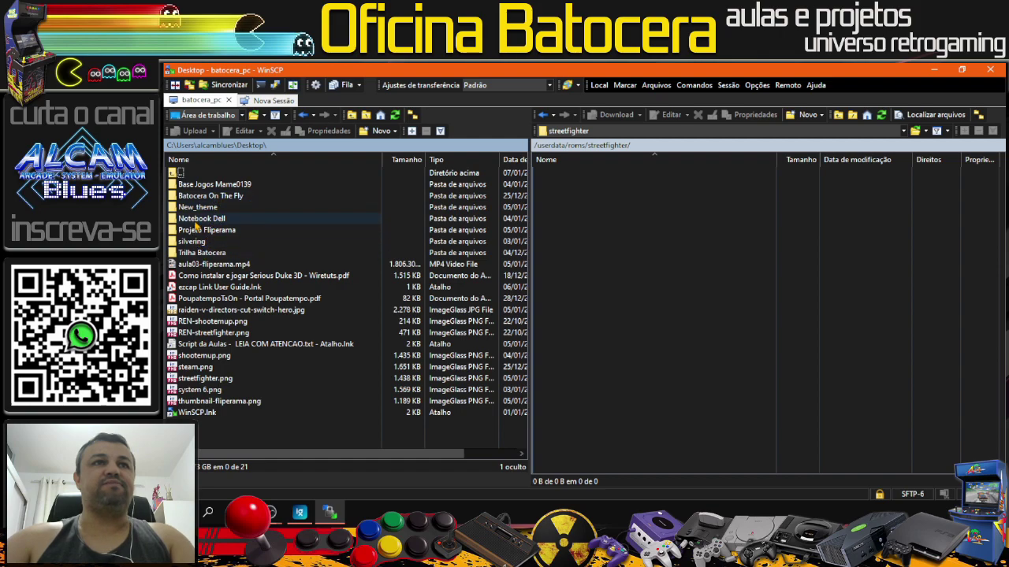
double_click(196, 232)
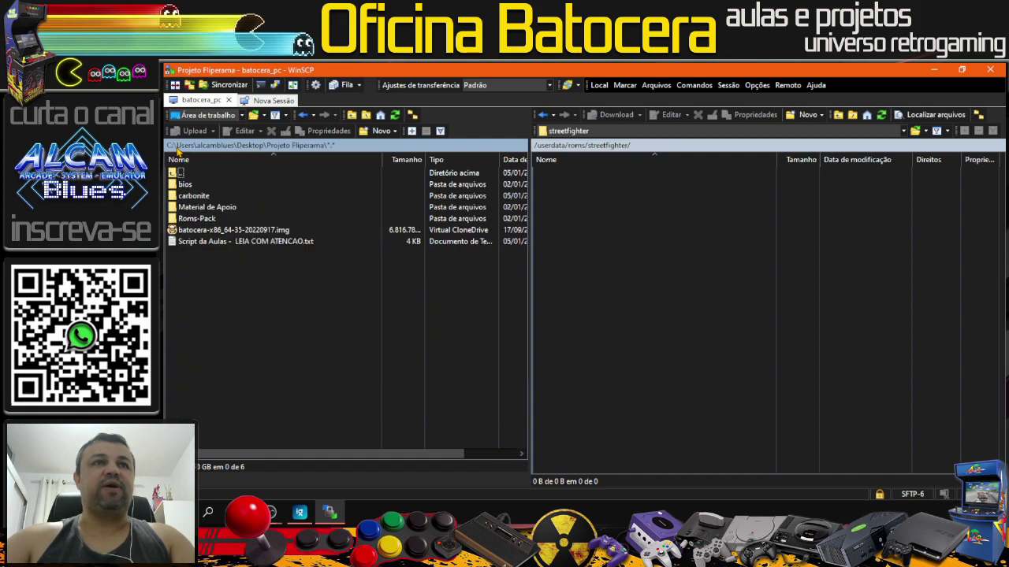
click(309, 115)
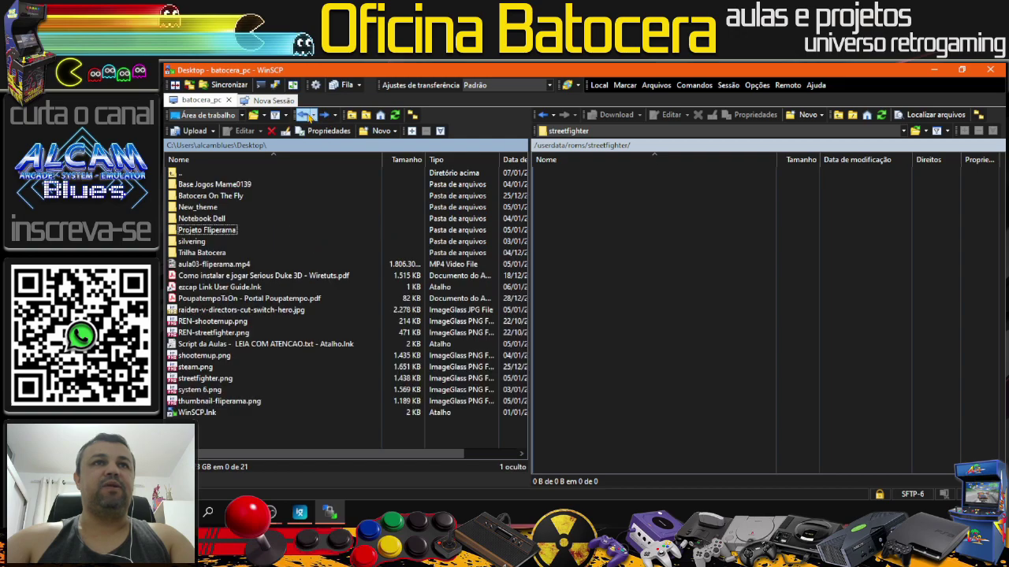
double_click(228, 184)
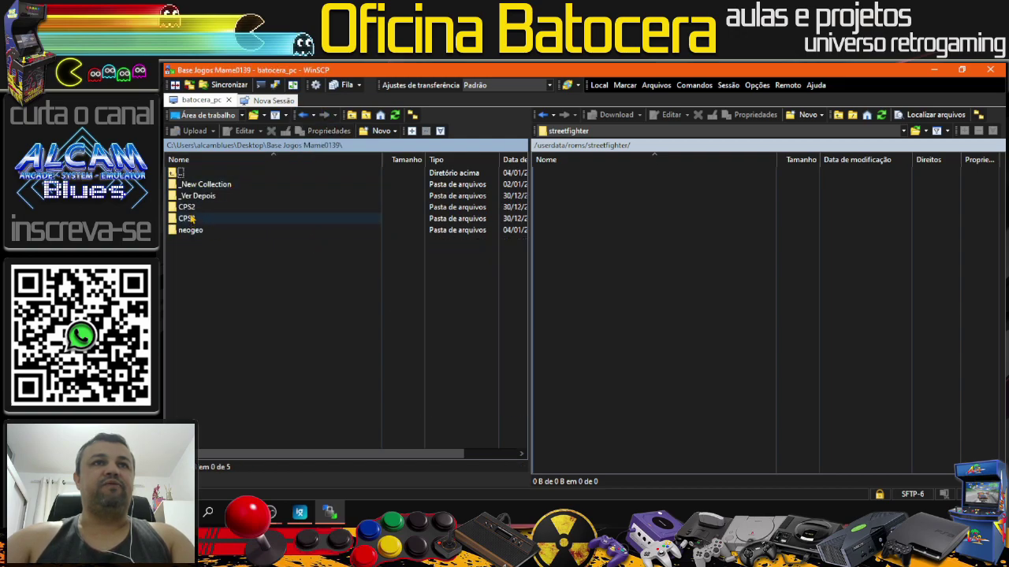
Step: Open _New Collection > Street Fighter-SETAR FBNEO and select all 12 zips, hsf2.zip to ssf2t.zip
click(202, 186)
double_click(202, 189)
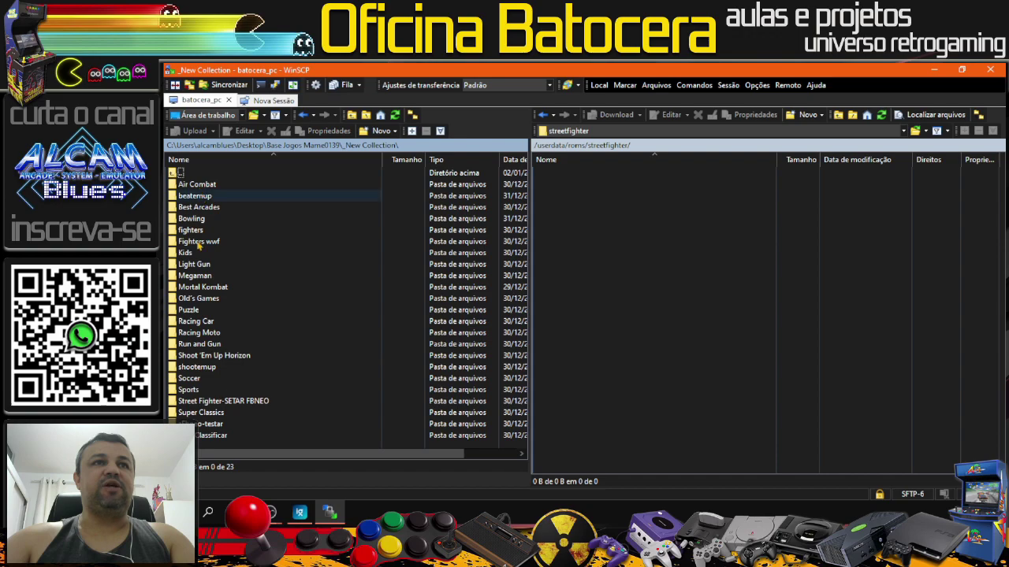
click(236, 403)
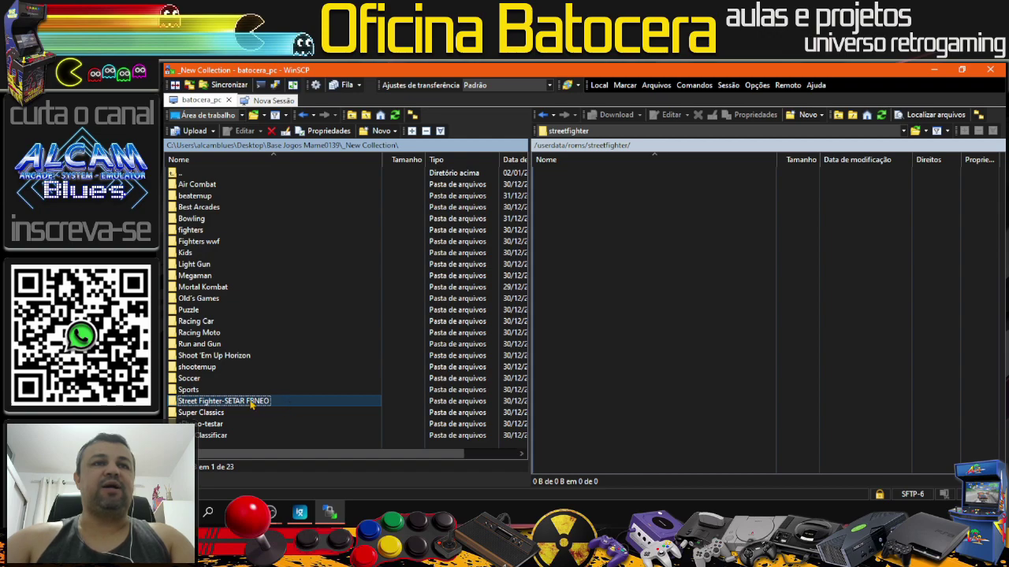
double_click(224, 403)
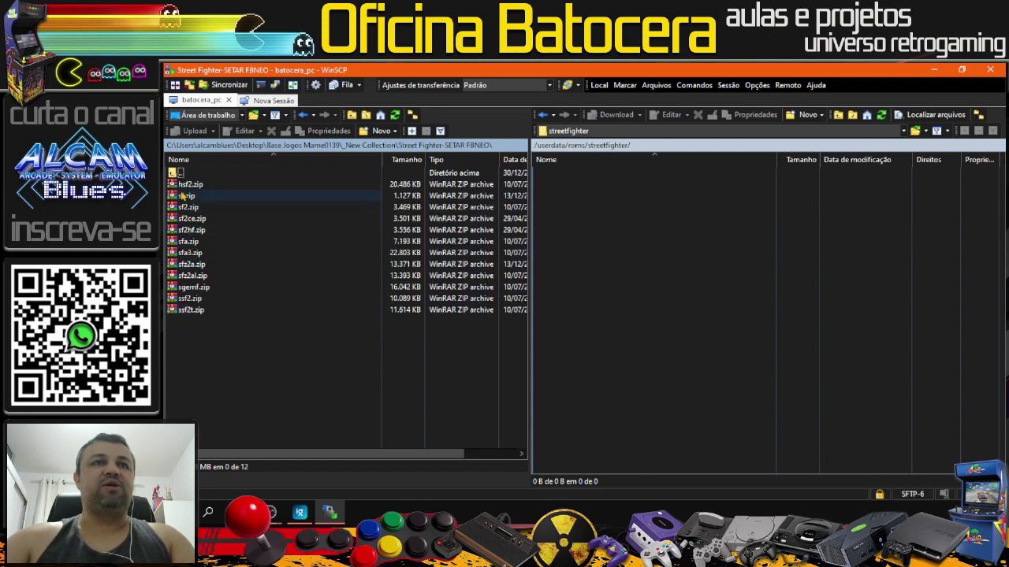
click(185, 186)
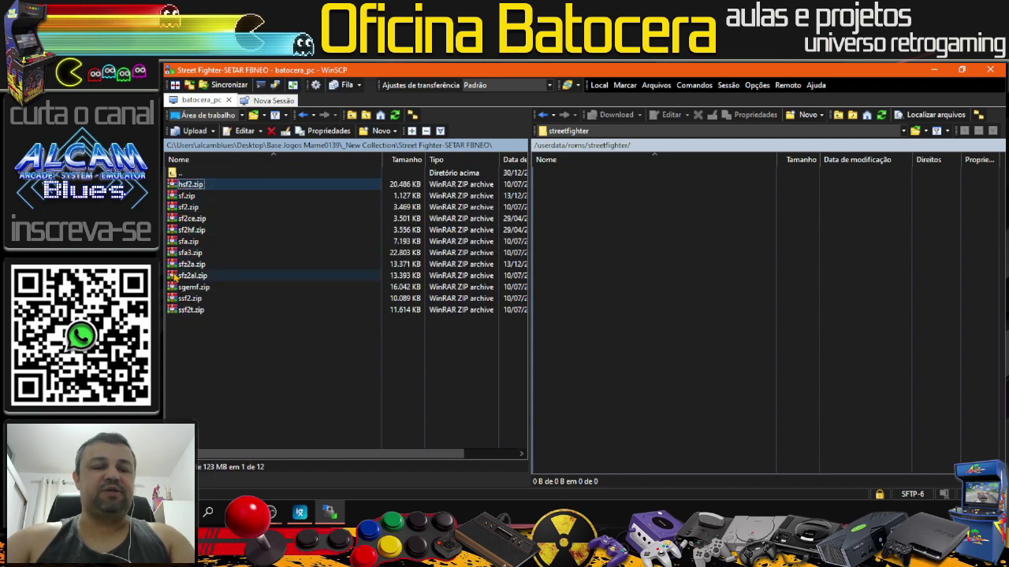
shift+click(189, 310)
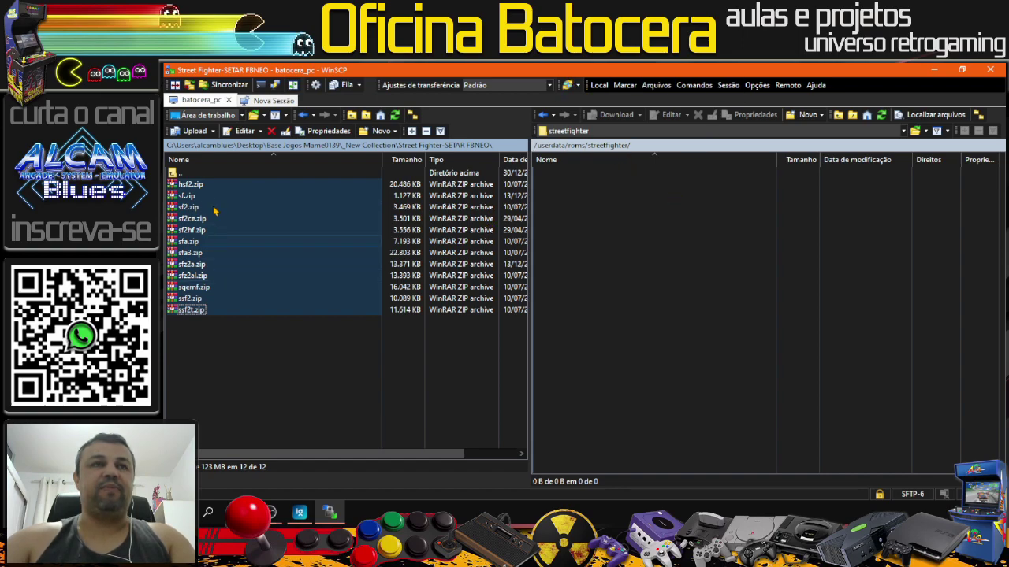
Step: Upload the selected zips with F5 and open streetfighter.png from the desktop in ImageGlass
key(F5)
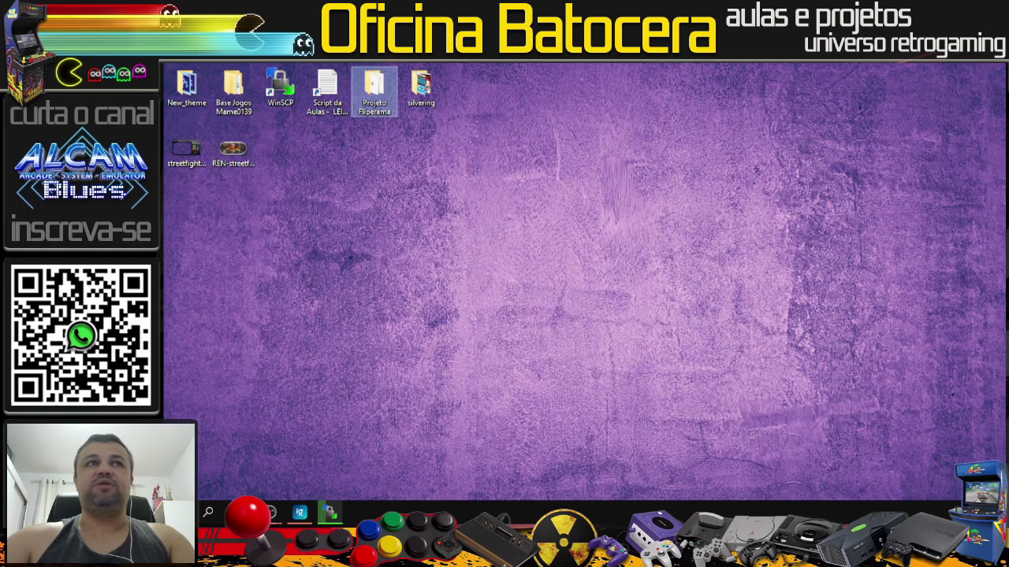
double_click(337, 82)
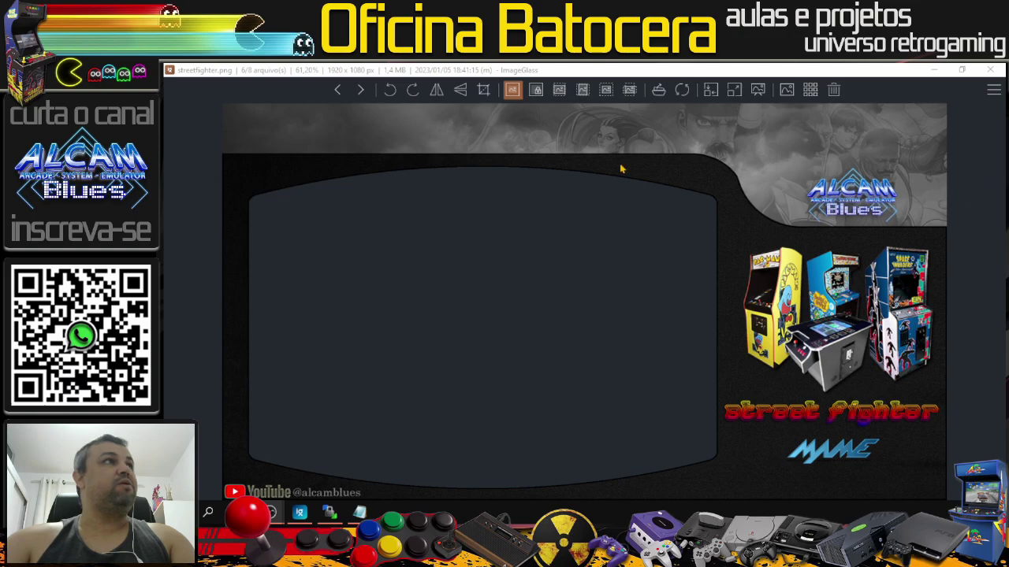
Step: Minimise ImageGlass, check the streetfighter destination path in the lesson script, then minimise Notepad
click(933, 70)
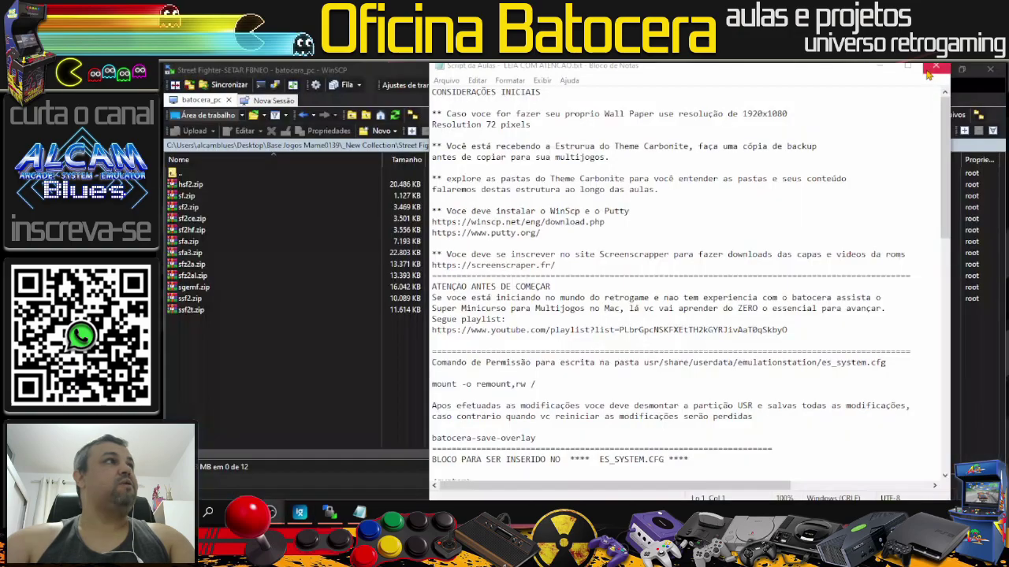
click(652, 256)
scroll(653, 260, down, 13)
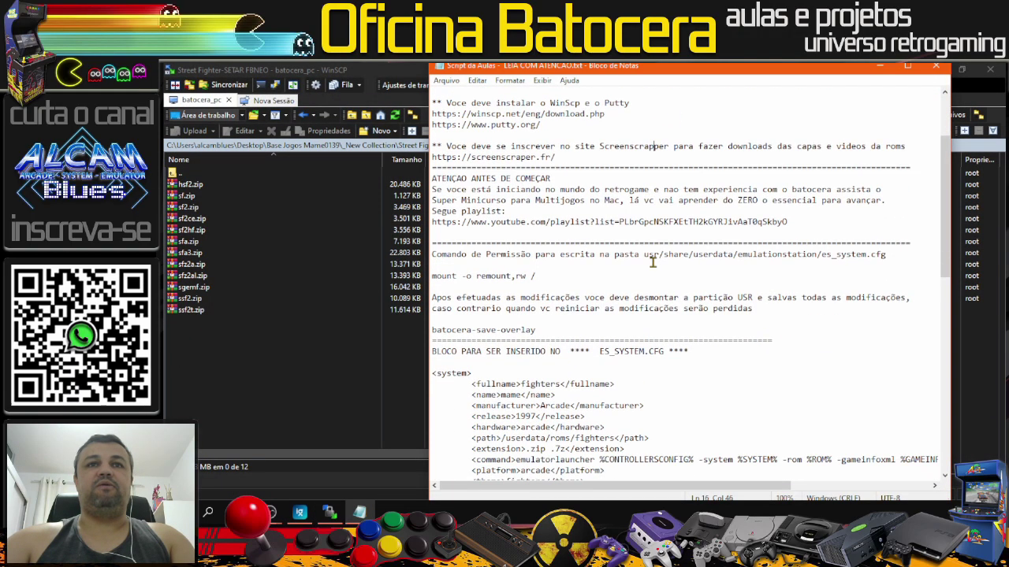
scroll(653, 262, down, 7)
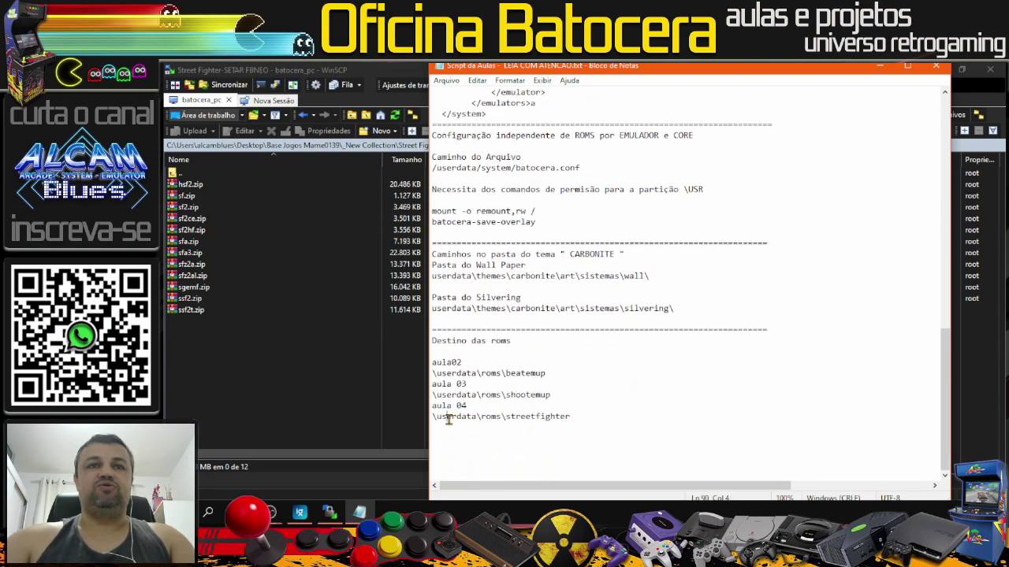
click(530, 417)
drag(575, 418, 509, 420)
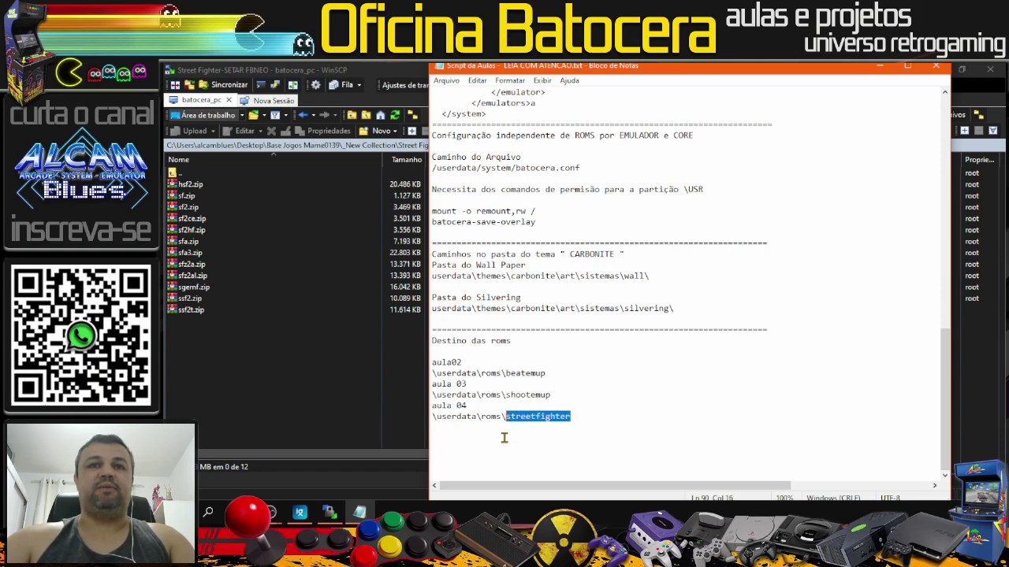
click(619, 425)
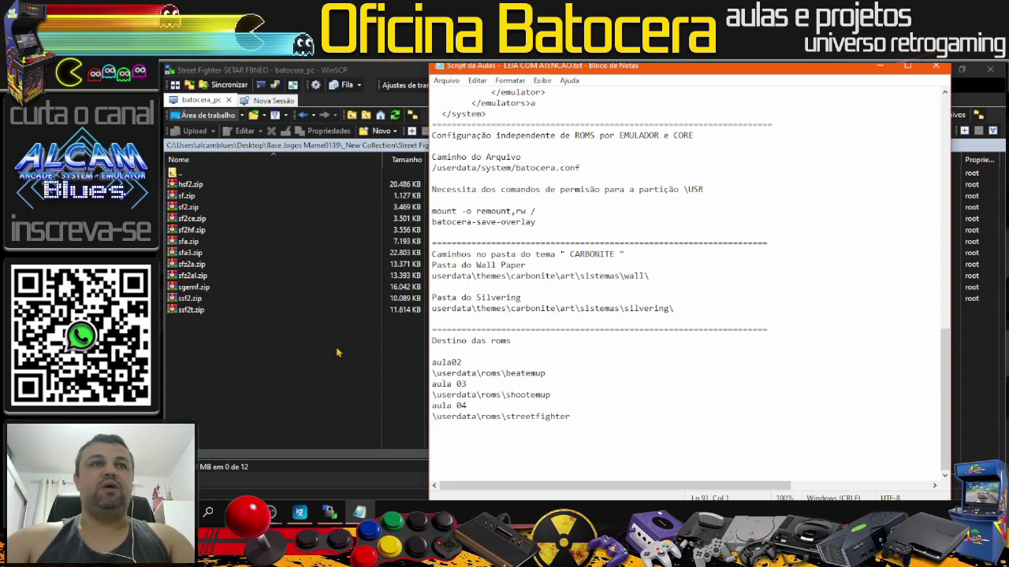
click(881, 69)
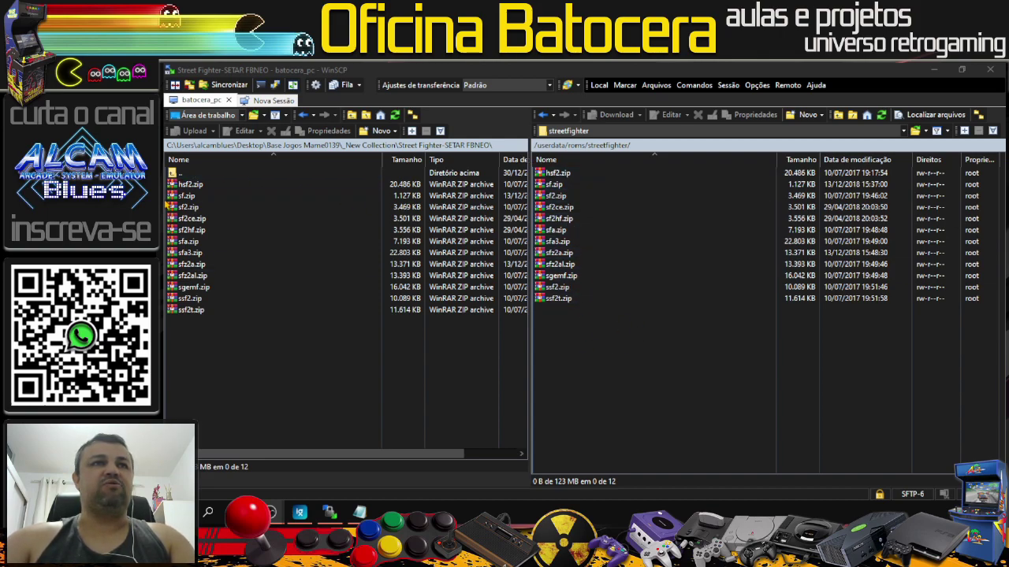
Step: Open Base Jogos Mame0139 > CPS3 and drag sfiii.zip, sfiii2.zip, sfiii3.zip into remote streetfighter
double_click(180, 173)
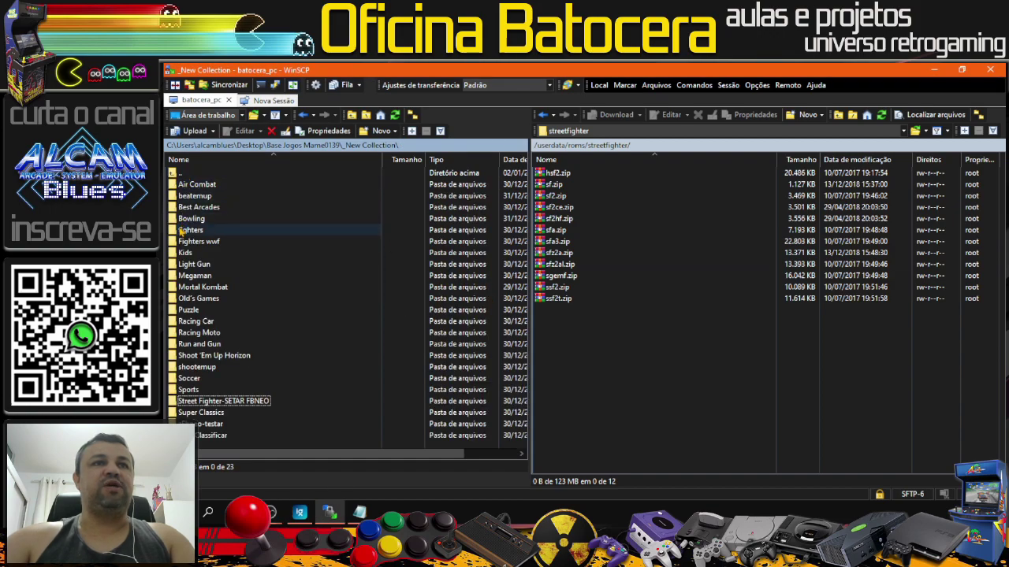
double_click(172, 175)
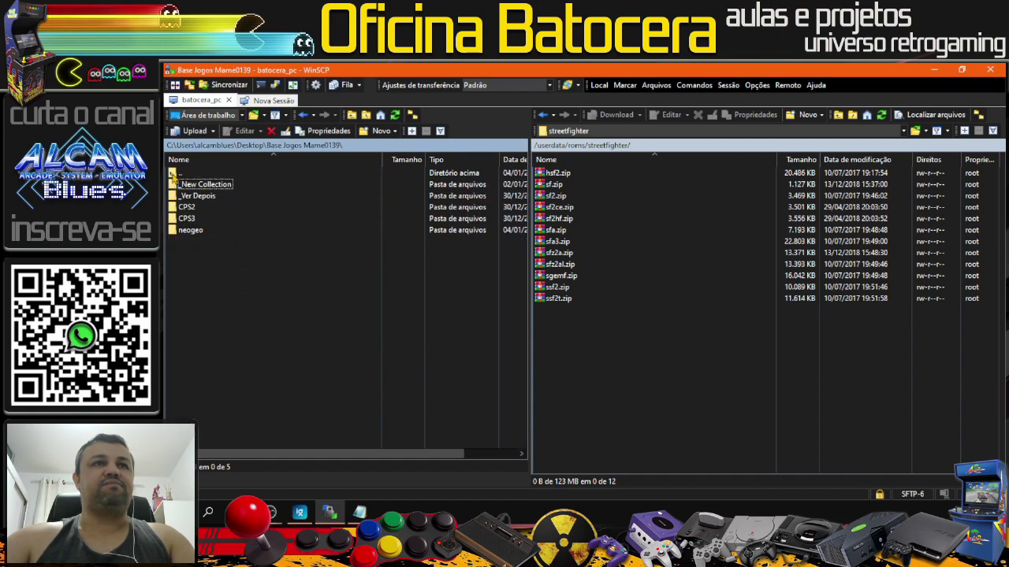
double_click(182, 219)
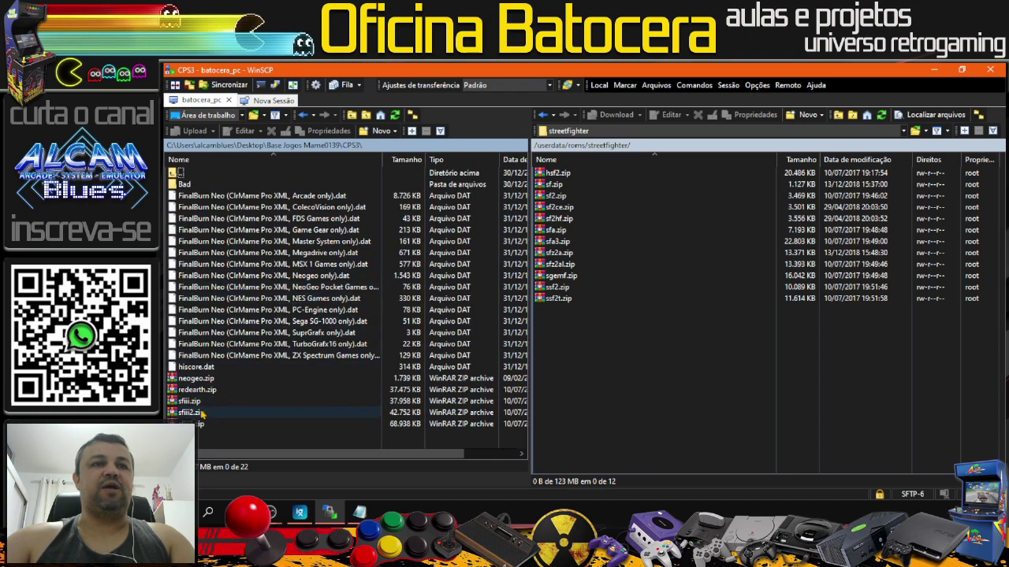
click(199, 402)
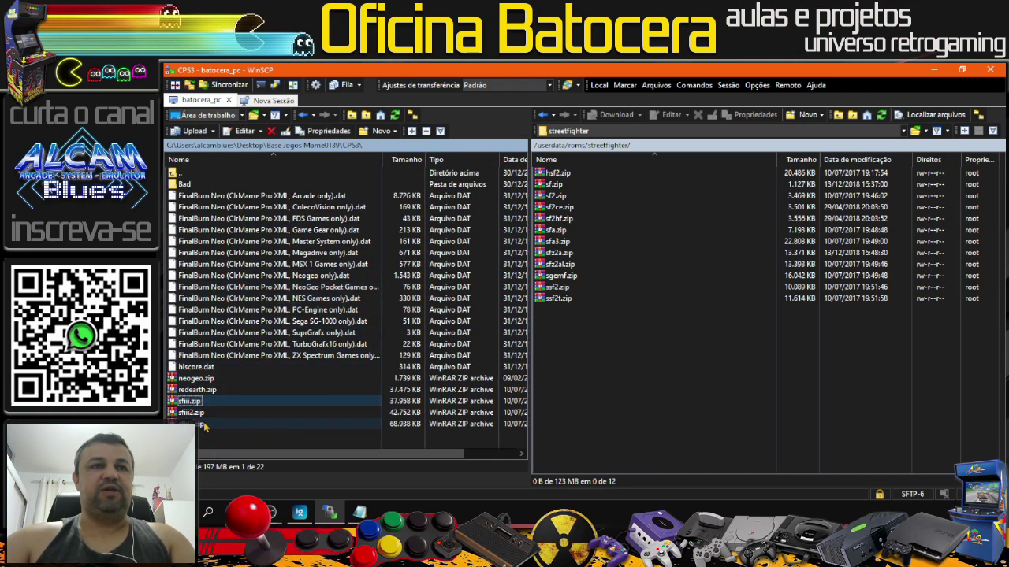
shift+click(203, 425)
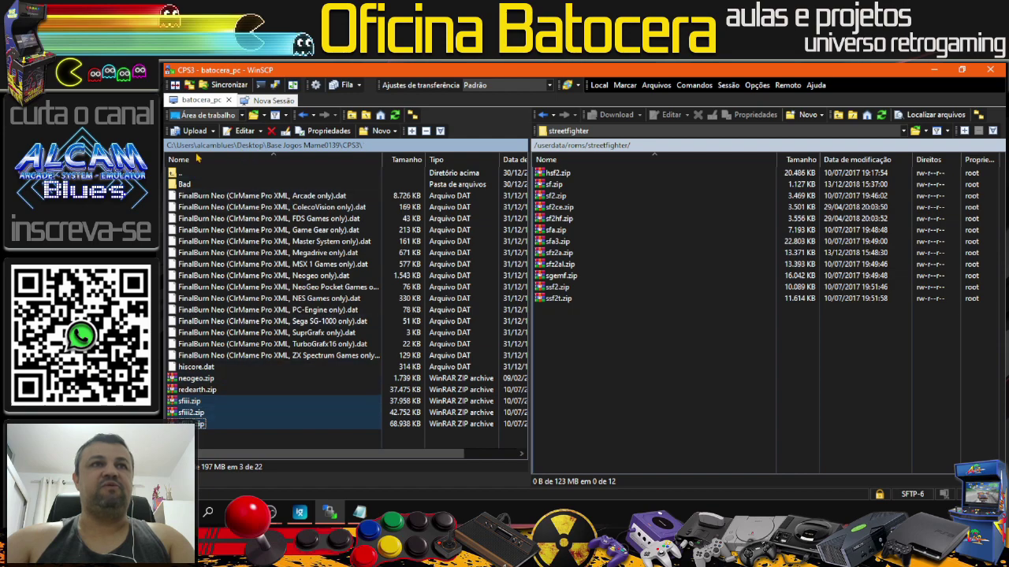
drag(173, 146, 588, 365)
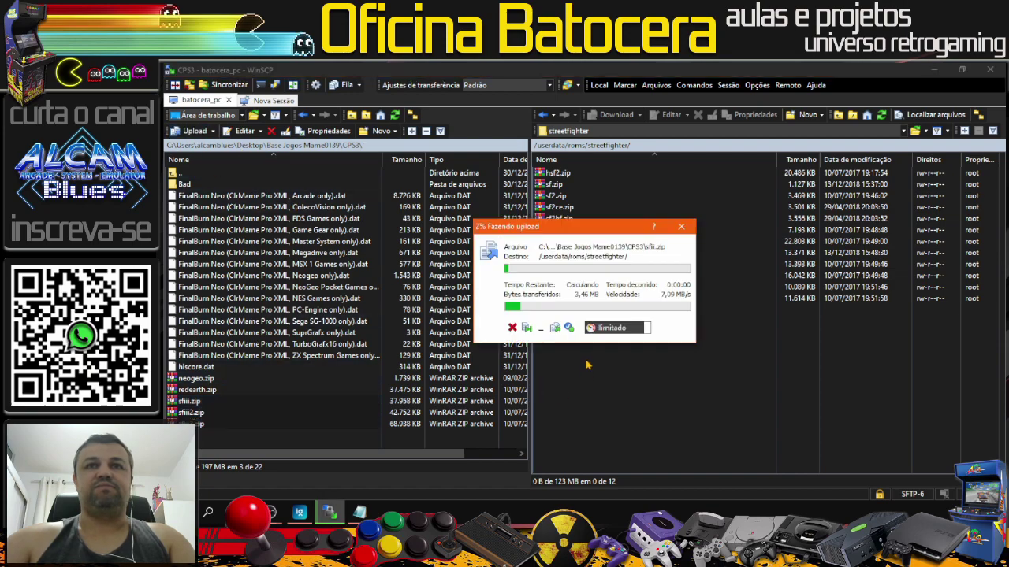
drag(579, 236, 378, 153)
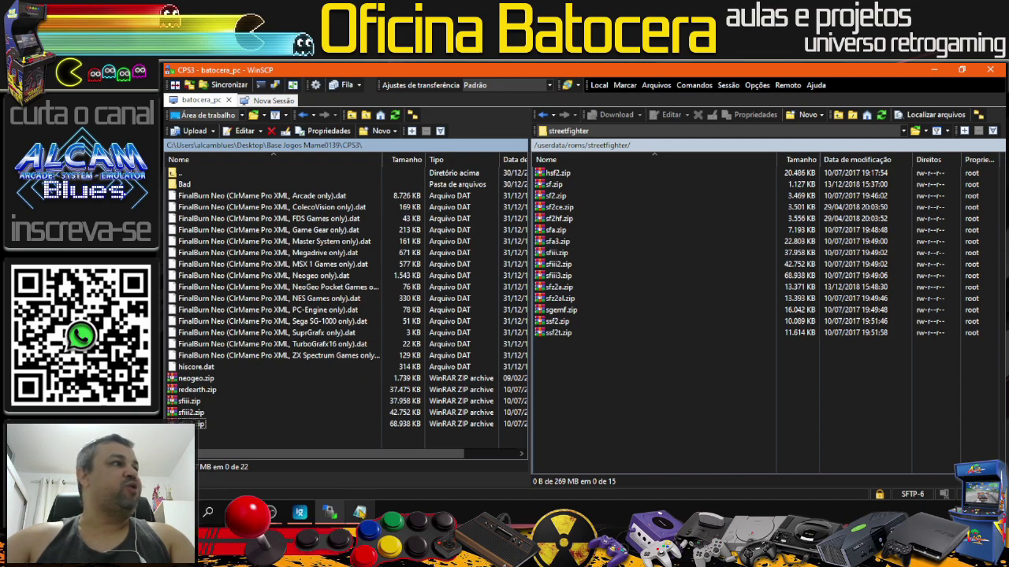
Step: Restore the lesson script and review its fighters system XML block
click(359, 512)
scroll(579, 388, up, 4)
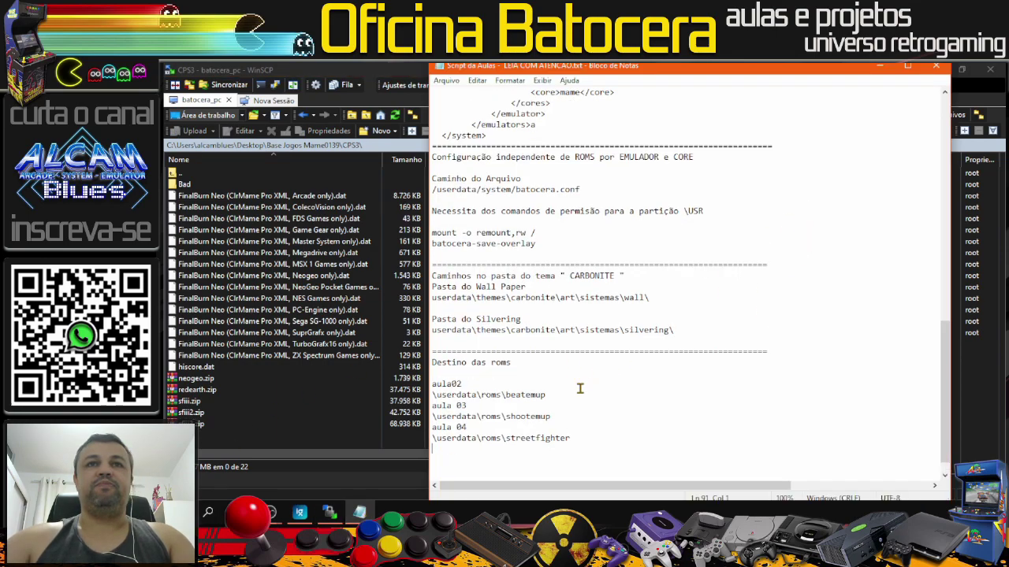
scroll(638, 356, up, 6)
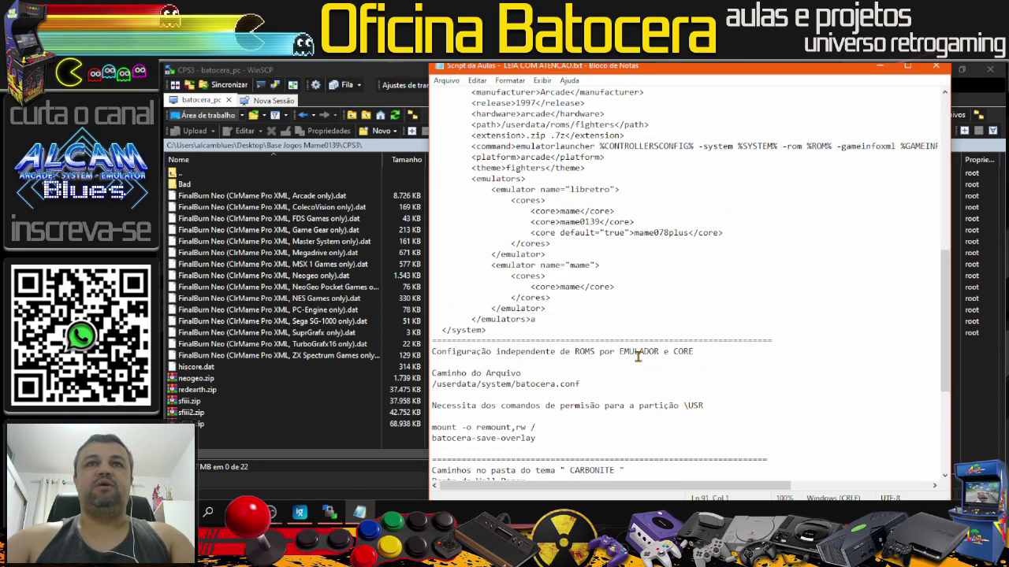
drag(435, 167, 543, 317)
click(691, 155)
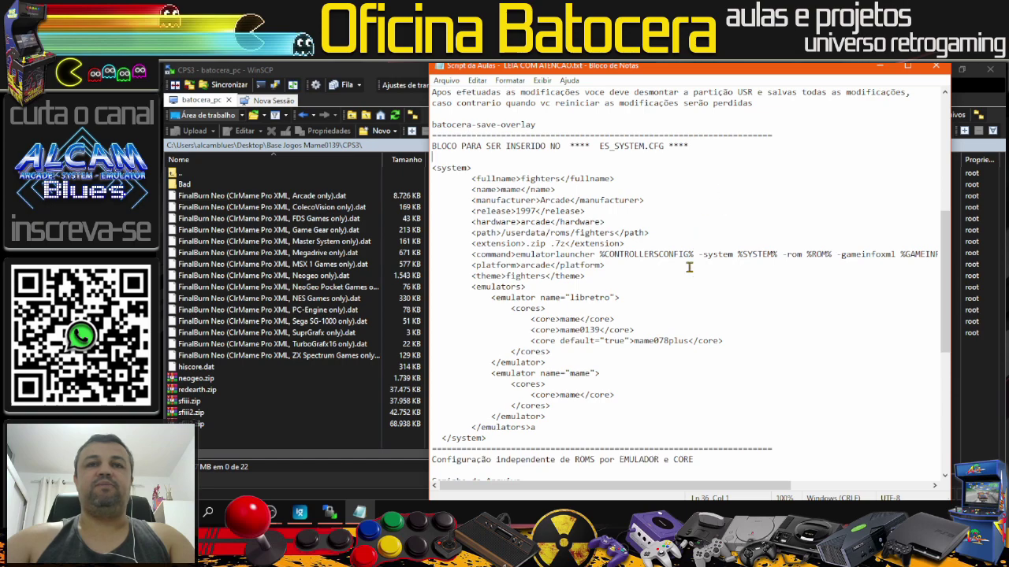
scroll(687, 272, up, 3)
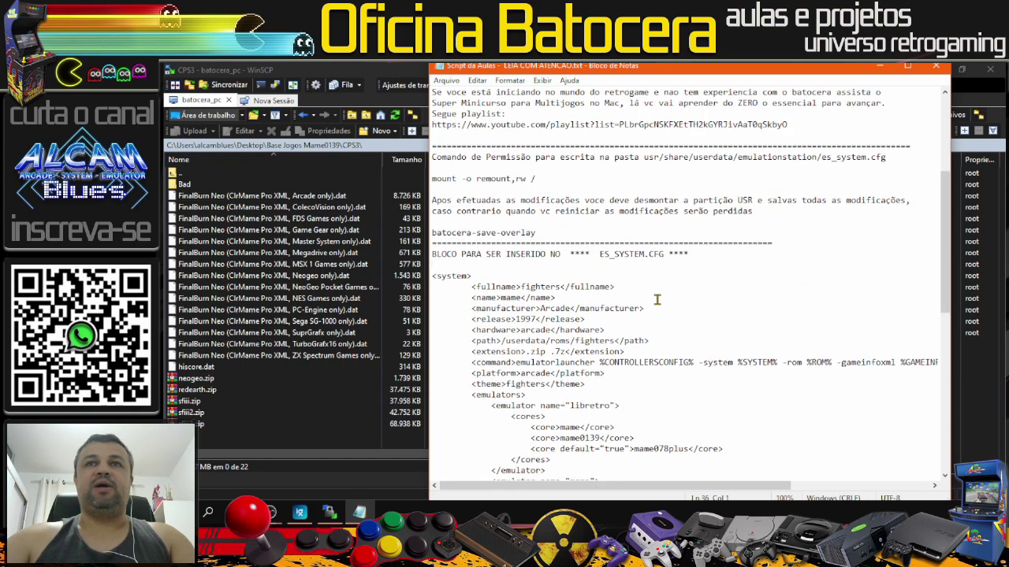
scroll(658, 298, down, 1)
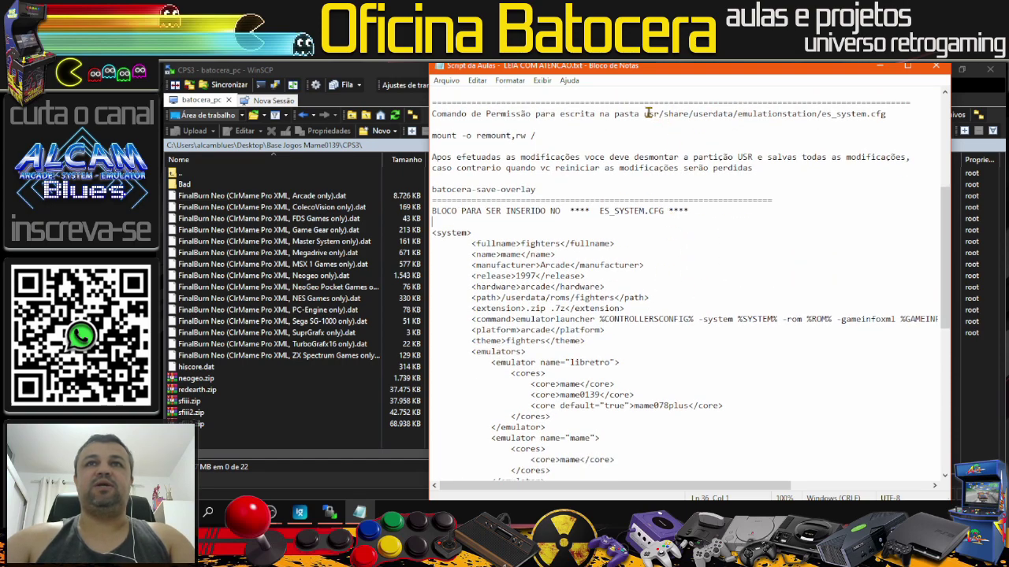
Step: Locate the es_system.cfg path and select the mount -o remount,rw / command line
drag(643, 113, 814, 116)
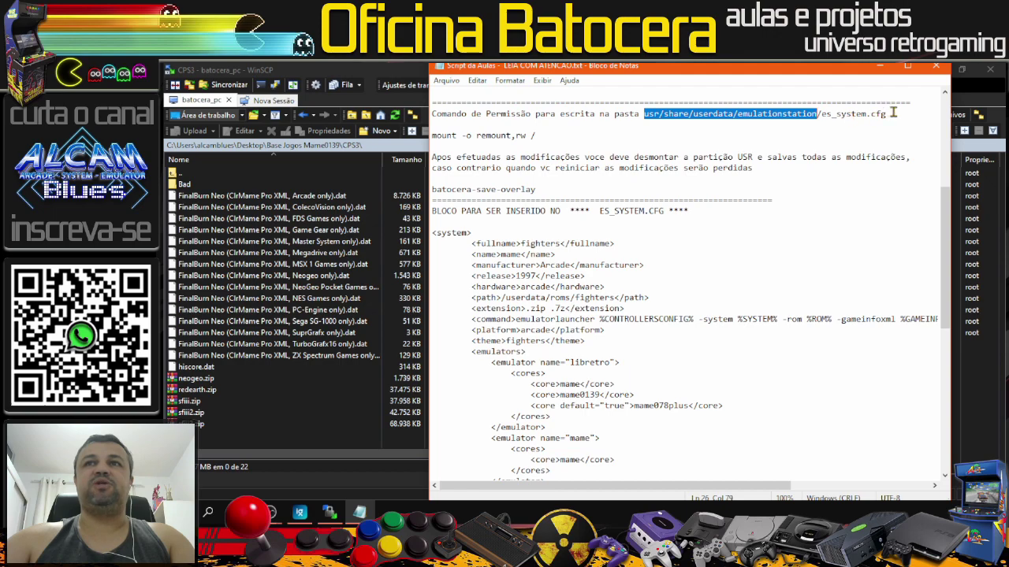
click(893, 113)
drag(894, 114, 819, 114)
click(875, 116)
drag(549, 135, 432, 136)
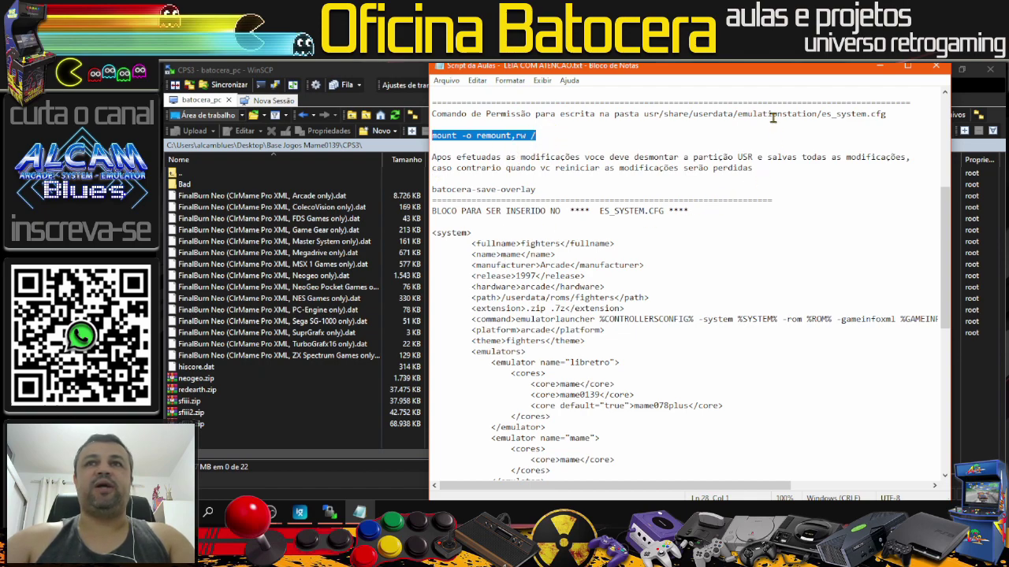
Step: Bring WinSCP forward and open a PuTTY terminal session to batocera_pc
drag(662, 68, 684, 113)
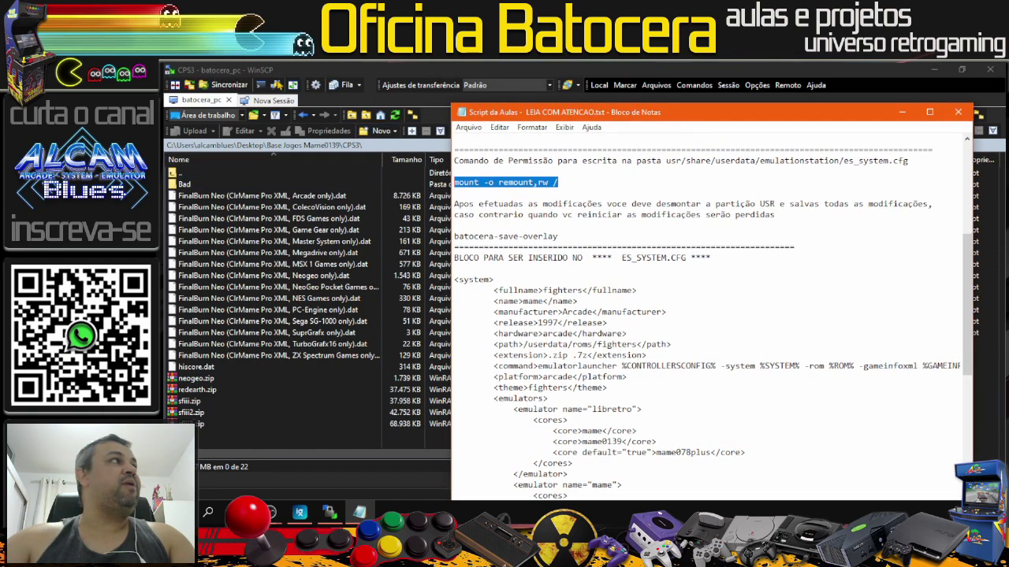
click(275, 84)
click(275, 84)
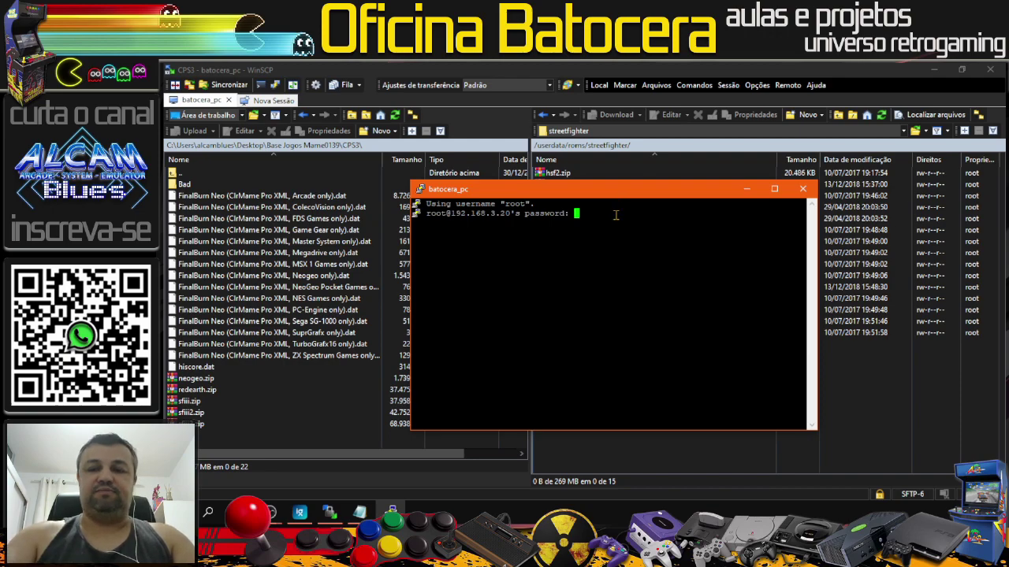
Step: Log in to the Batocera shell, run a wrongly pasted link, then clear the terminal
key(Return)
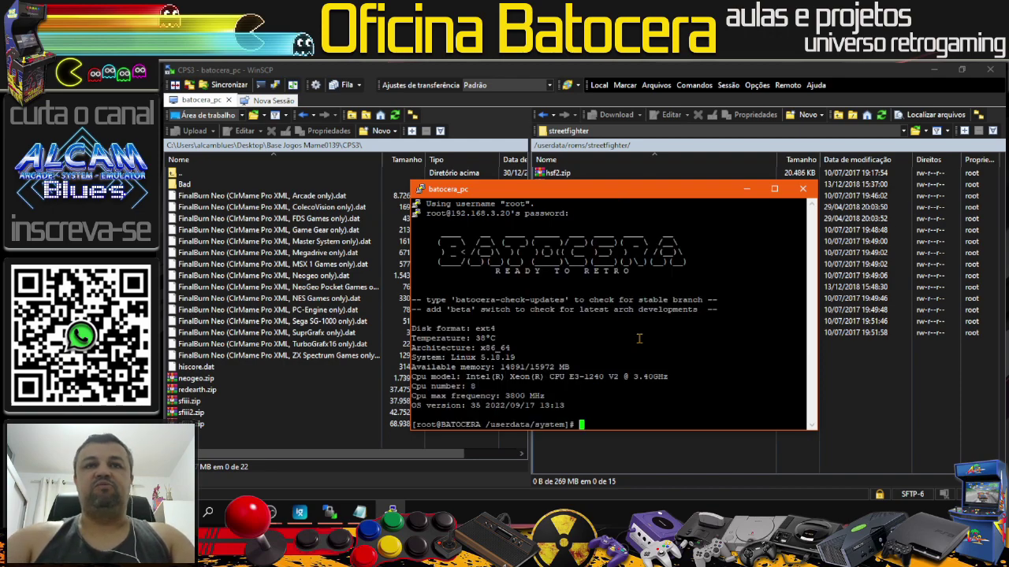
right_click(639, 415)
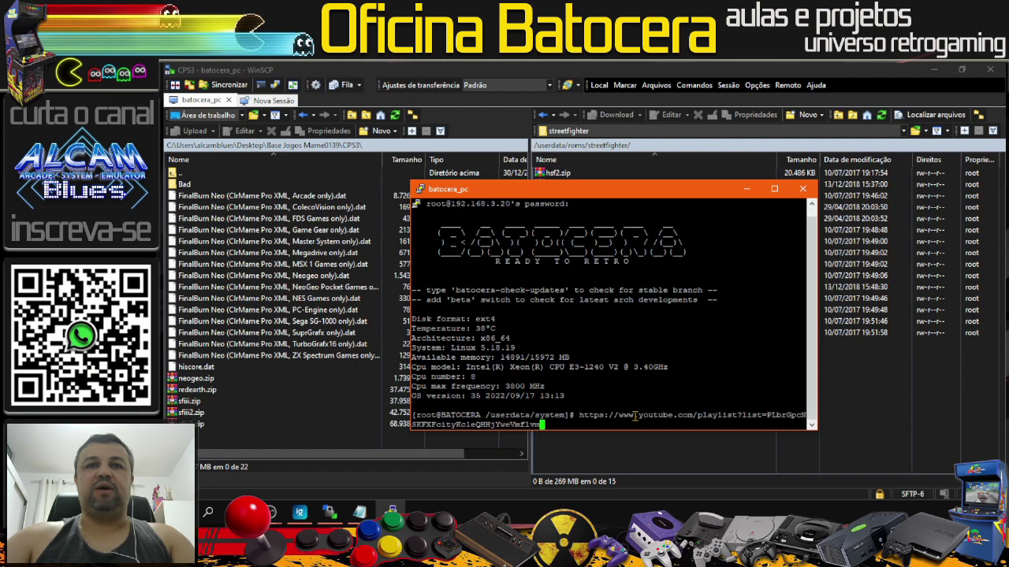
drag(572, 420, 656, 488)
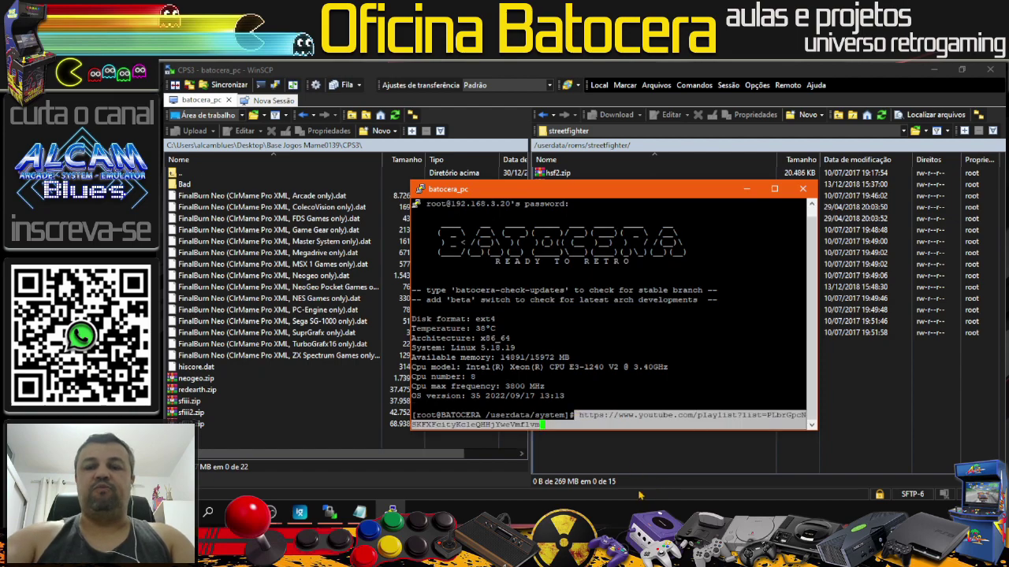
key(BackSpace)
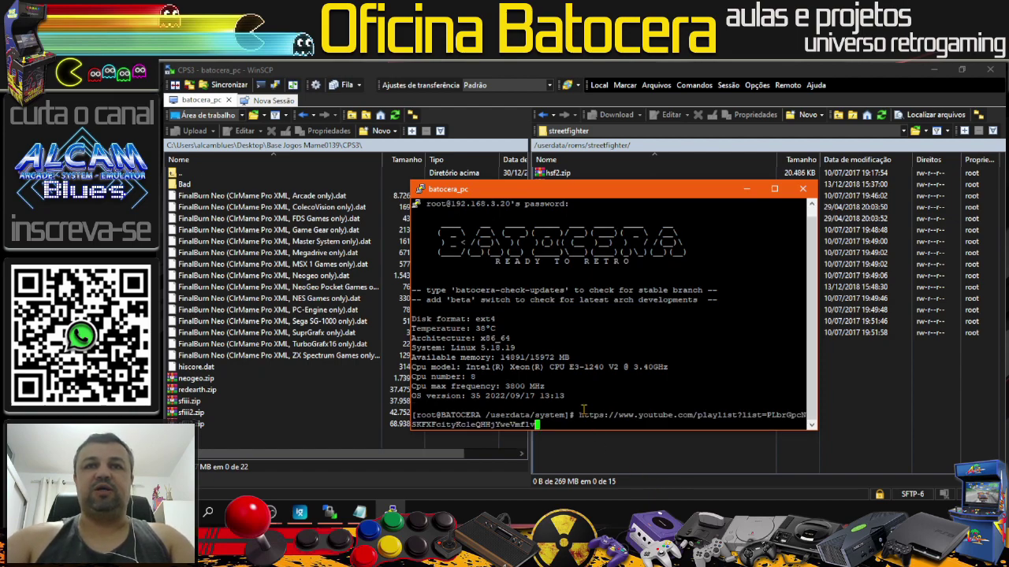
drag(582, 408, 641, 456)
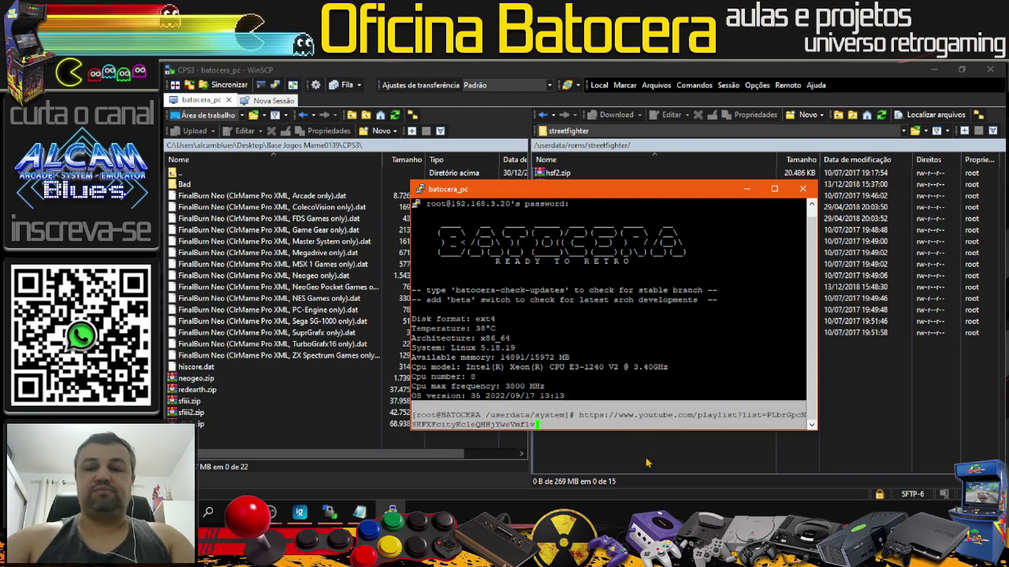
key(Return)
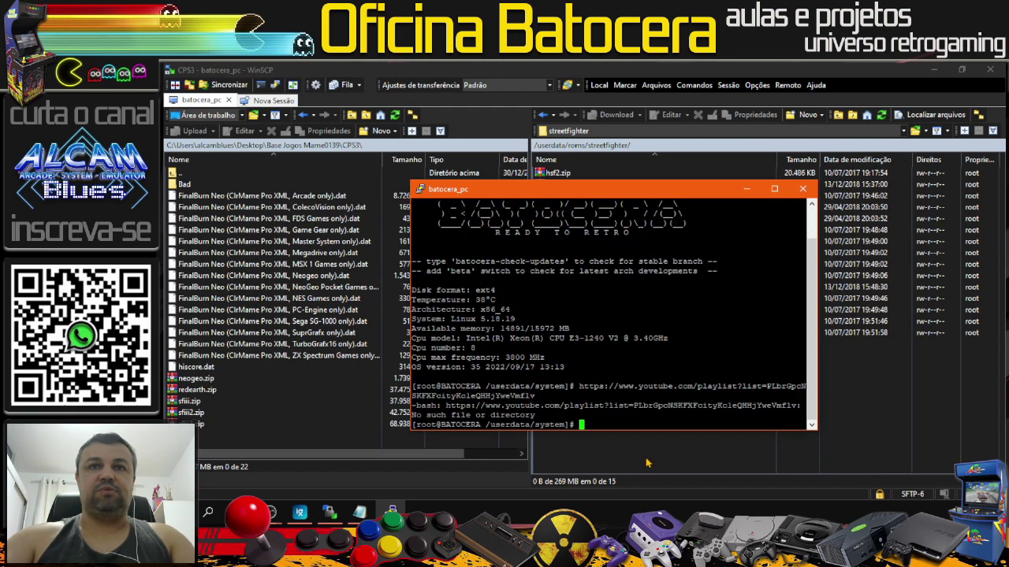
text(clear)
key(Return)
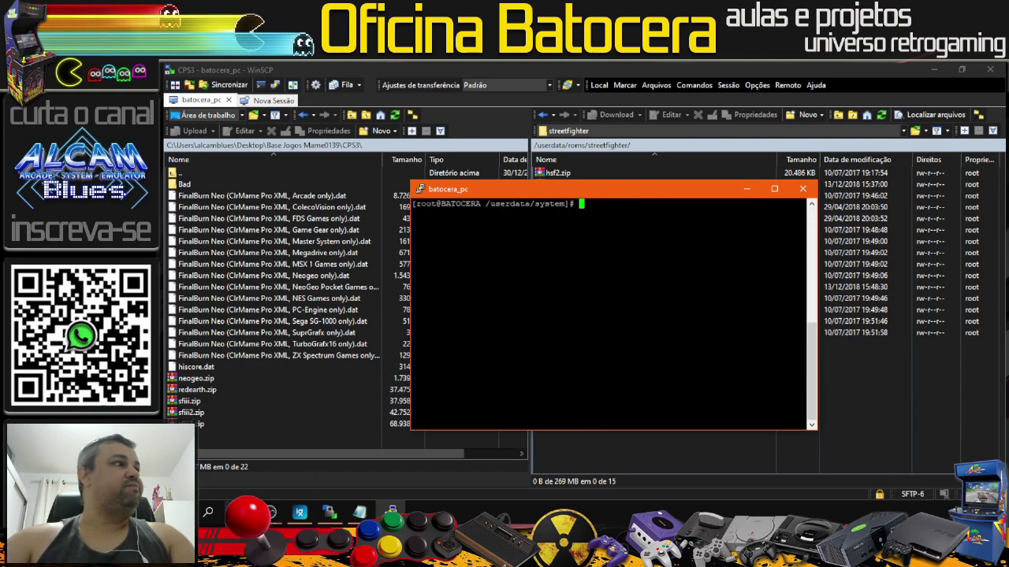
Step: Copy mount -o remount,rw / from the notes and run it in the PuTTY session
click(358, 512)
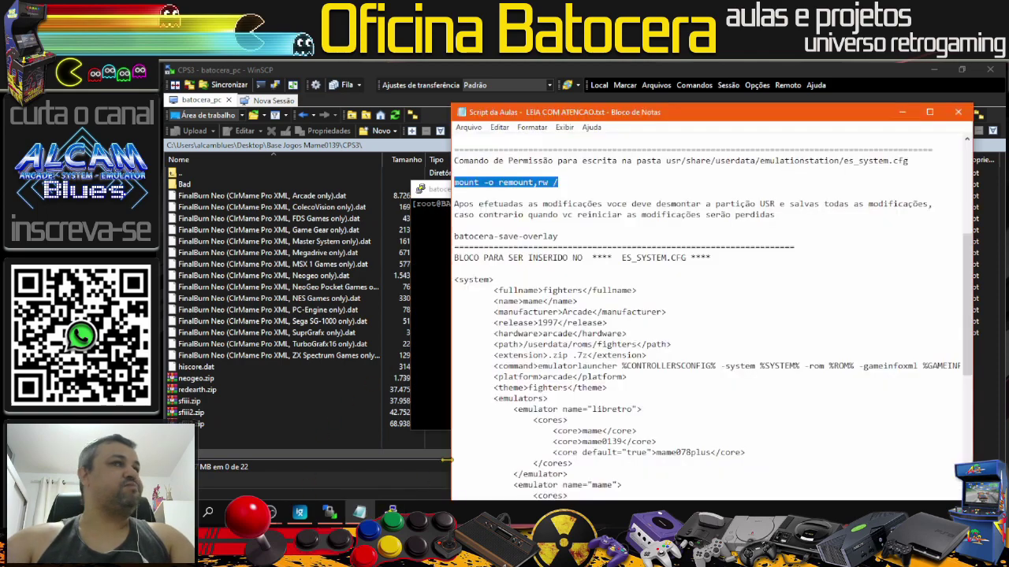
click(563, 182)
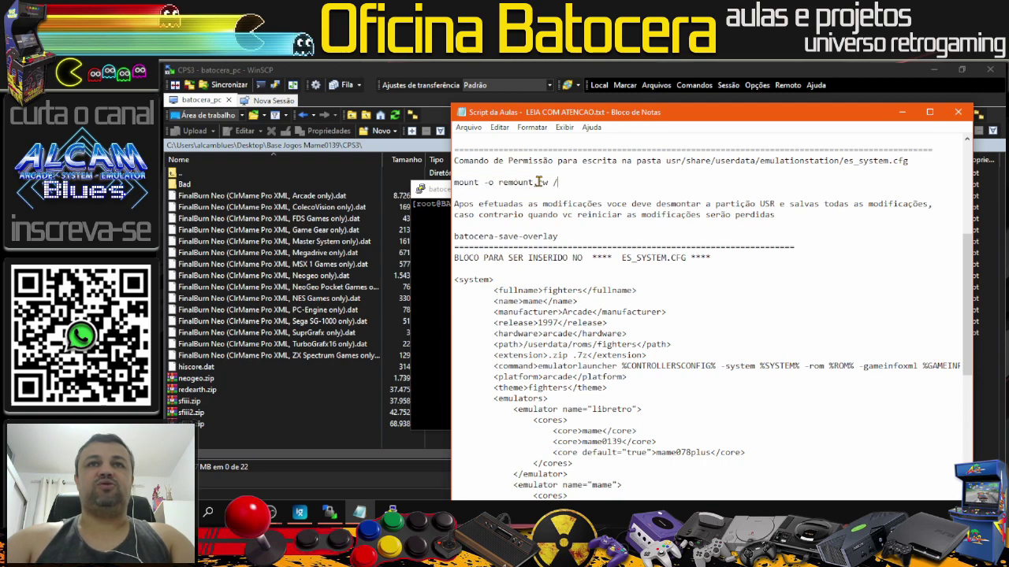
drag(558, 182, 456, 182)
right_click(456, 182)
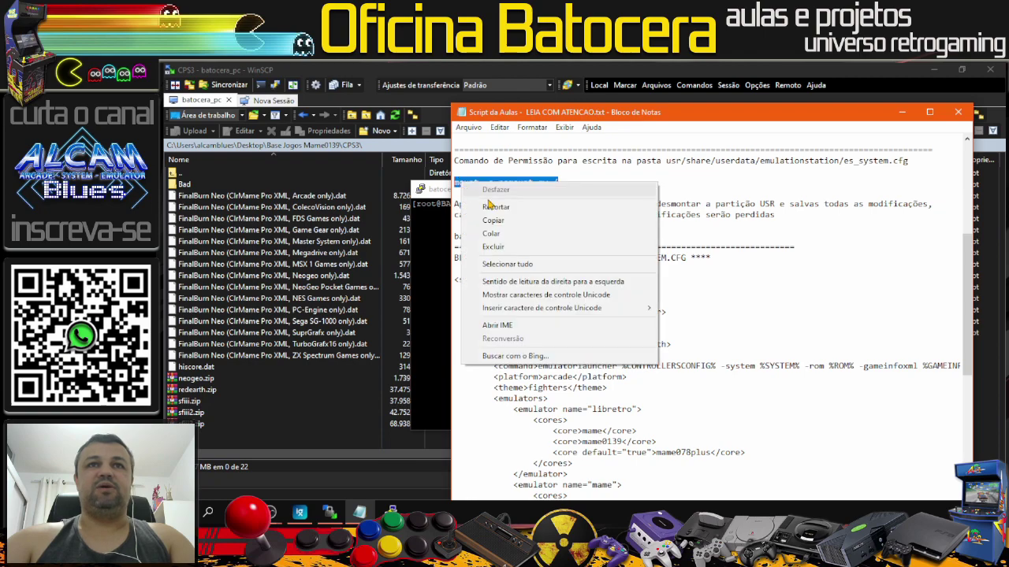
click(498, 222)
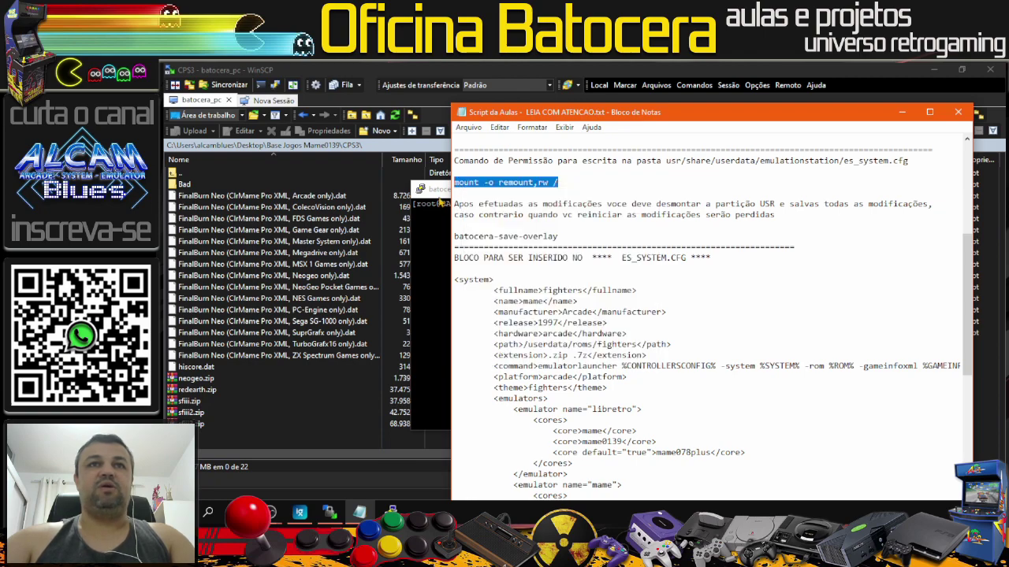
click(445, 193)
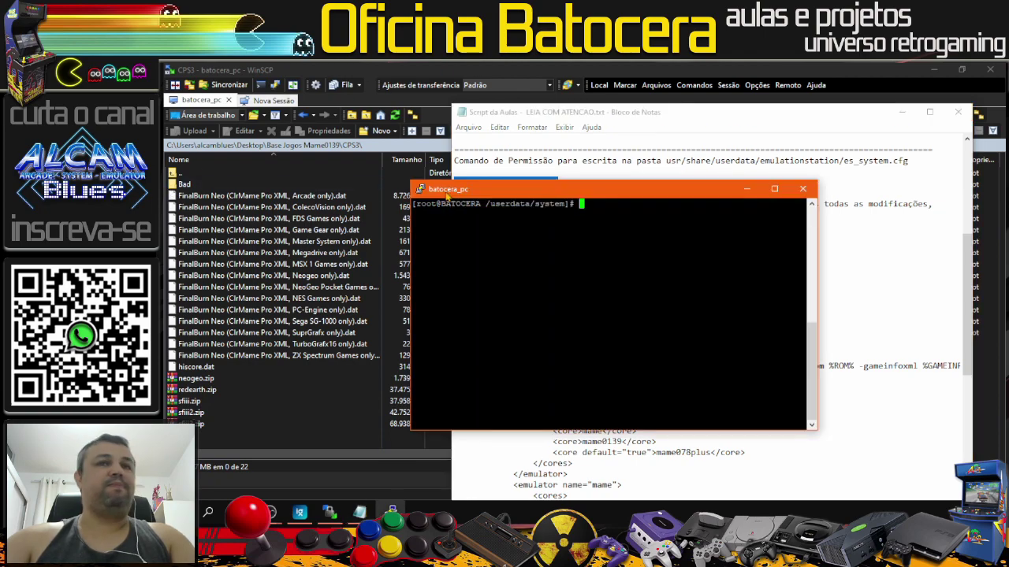
right_click(645, 288)
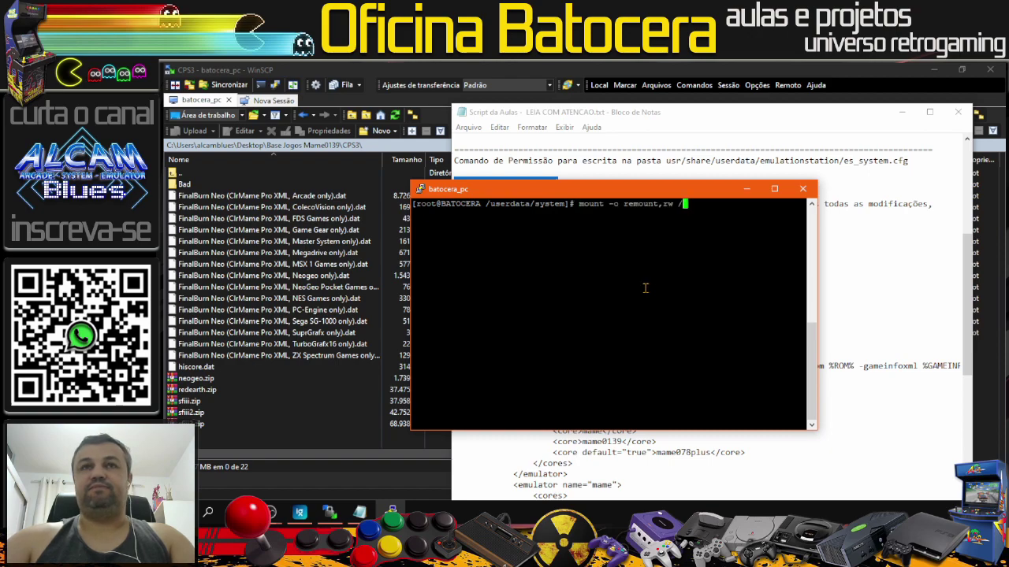
key(Return)
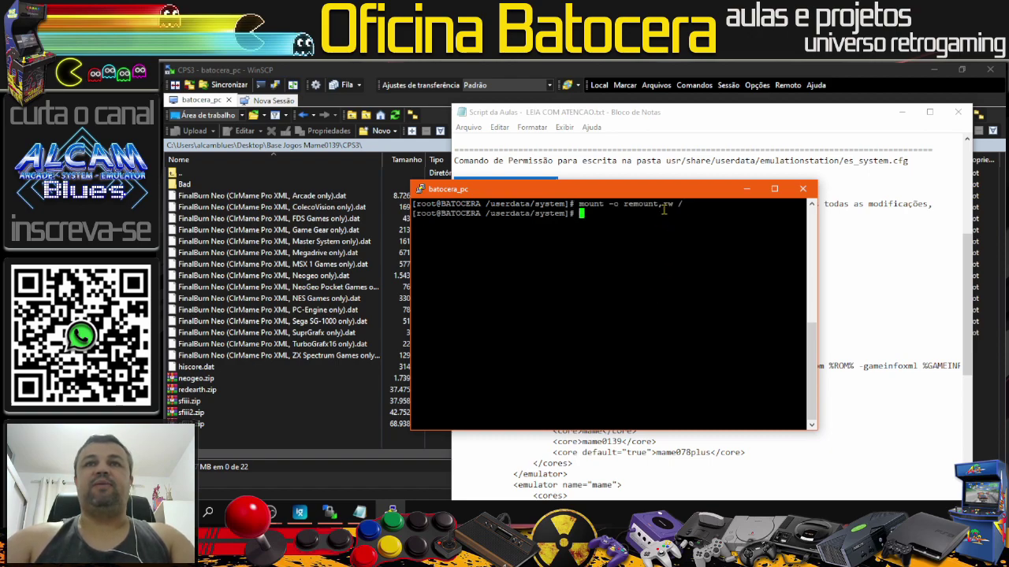
Step: Move the terminal aside and highlight the emulationstation folder path in the notes
drag(668, 197, 544, 317)
click(655, 195)
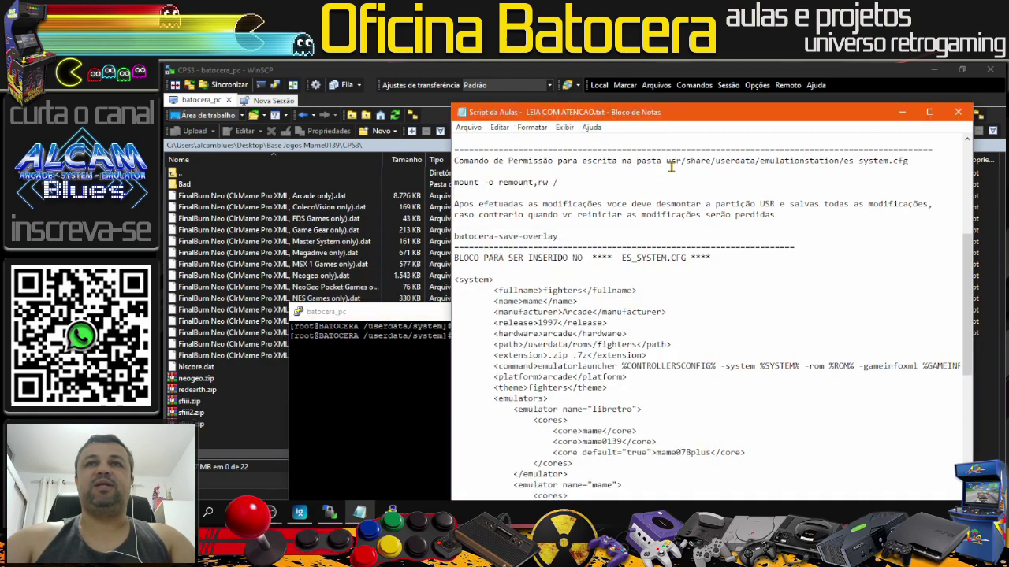
drag(668, 163, 840, 164)
click(650, 164)
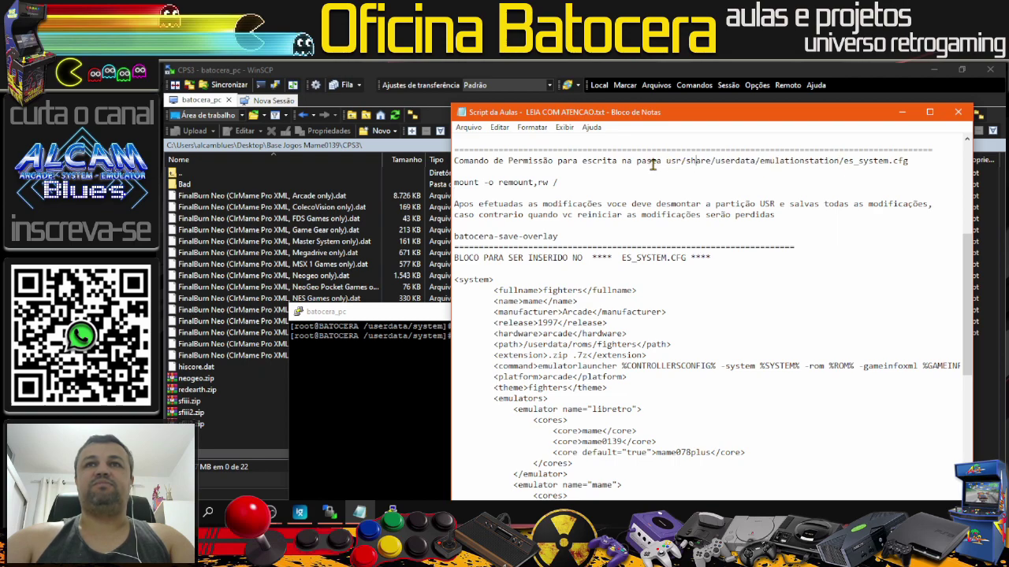
Step: Bring WinSCP forward and browse the Batocera side from root to /usr/share/emulationstation
click(901, 112)
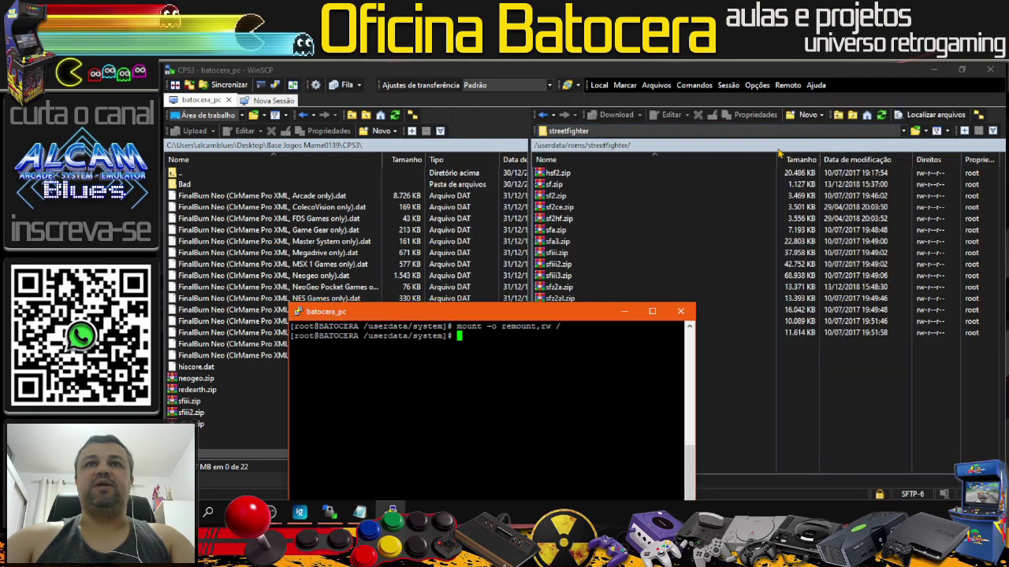
click(624, 311)
click(902, 132)
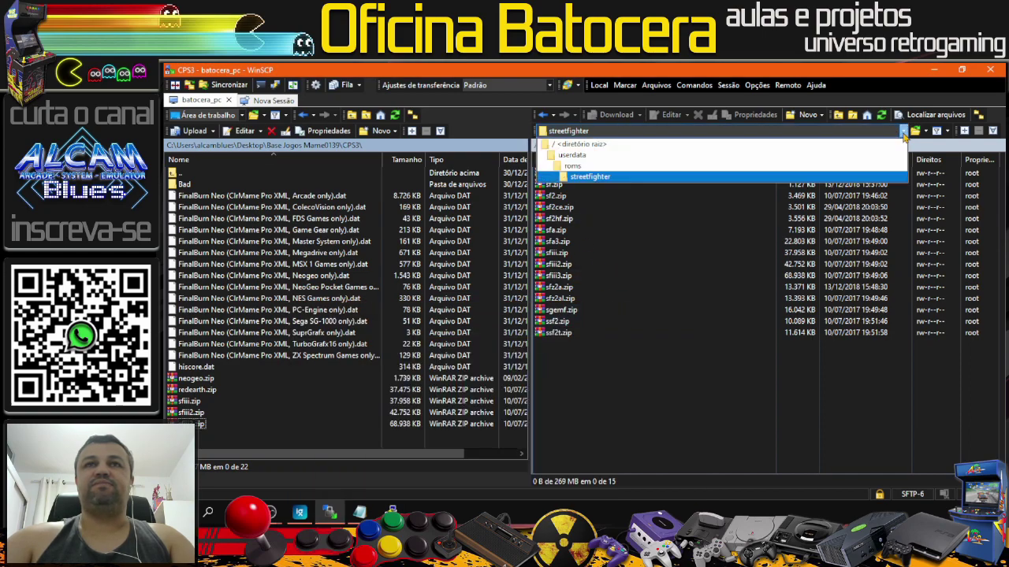
click(576, 145)
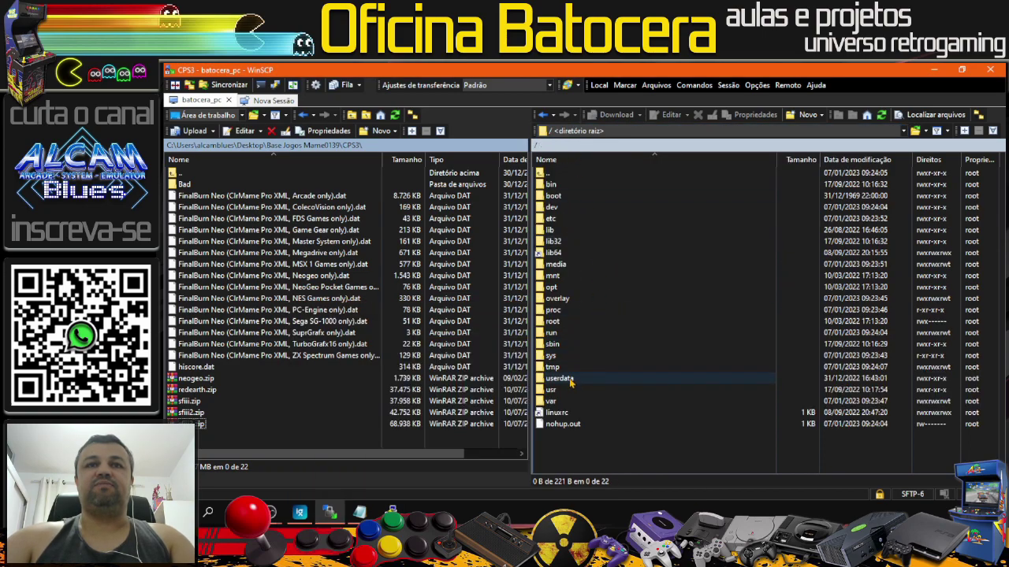
double_click(559, 389)
double_click(553, 332)
scroll(575, 307, down, 3)
scroll(574, 319, up, 3)
scroll(571, 332, down, 2)
double_click(573, 389)
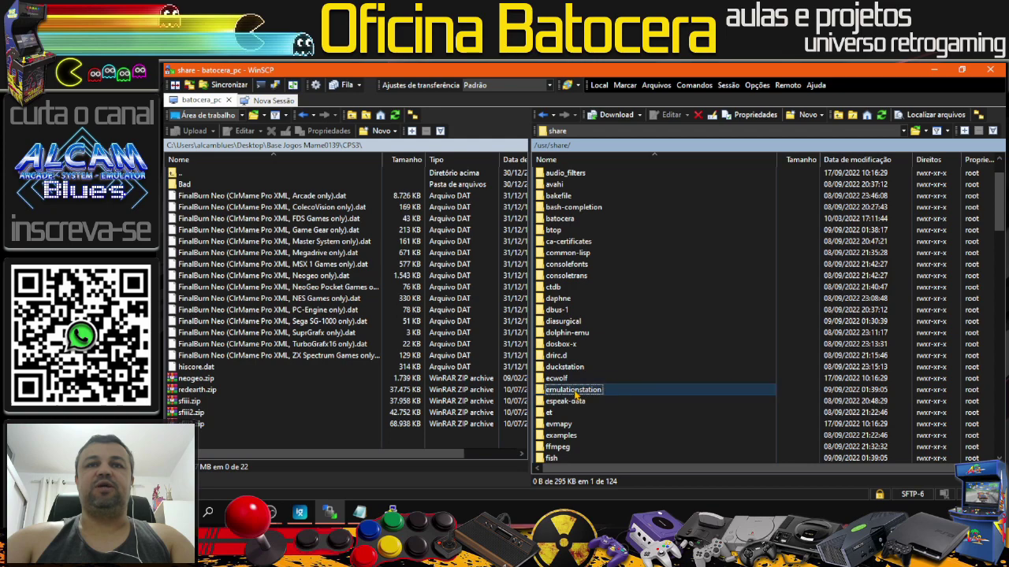
Step: Open es_systems.cfg in the editor and focus on the fighters system block
click(576, 220)
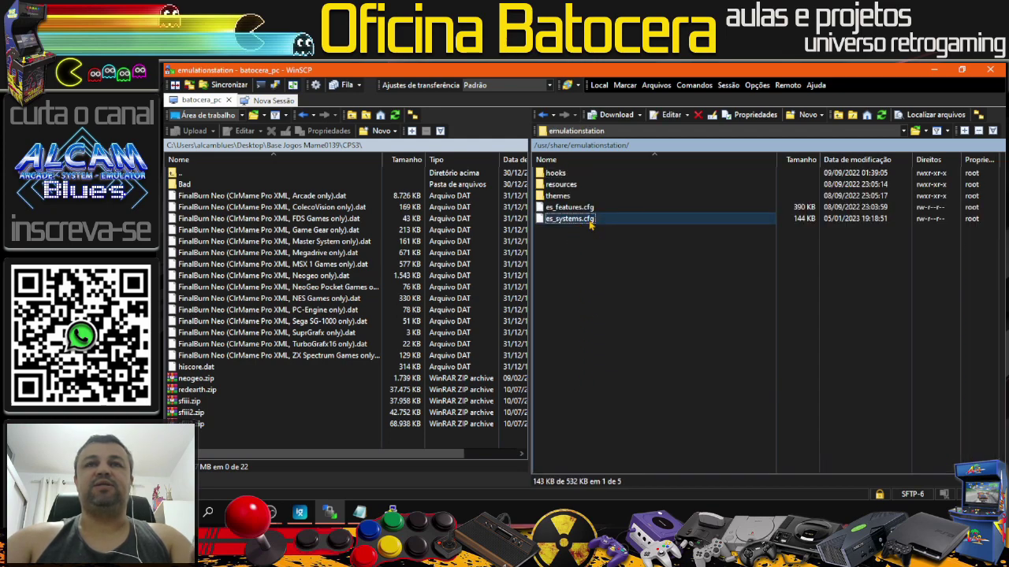
double_click(571, 219)
scroll(586, 219, down, 2)
scroll(586, 219, up, 2)
click(376, 151)
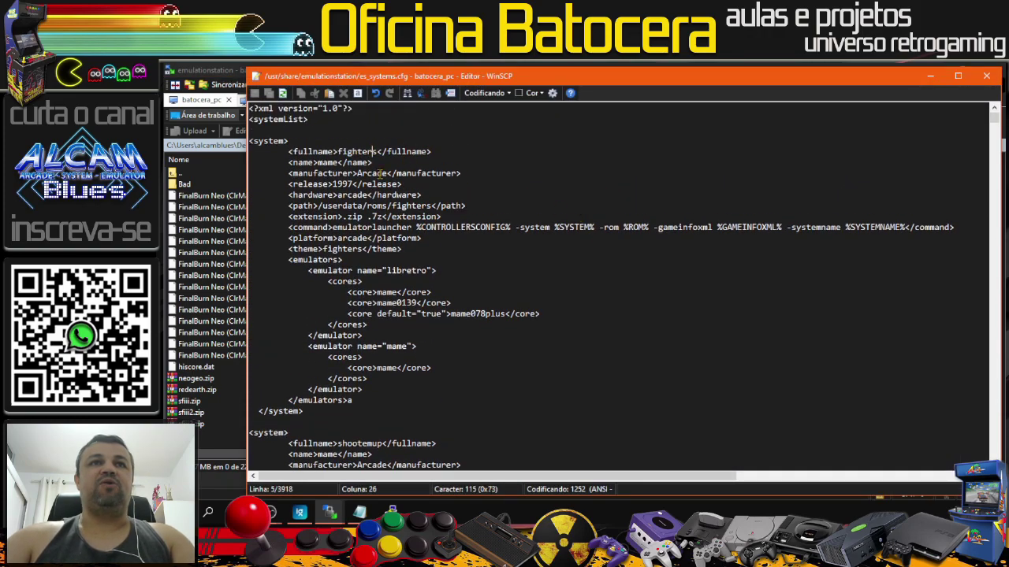
scroll(381, 173, down, 5)
click(368, 243)
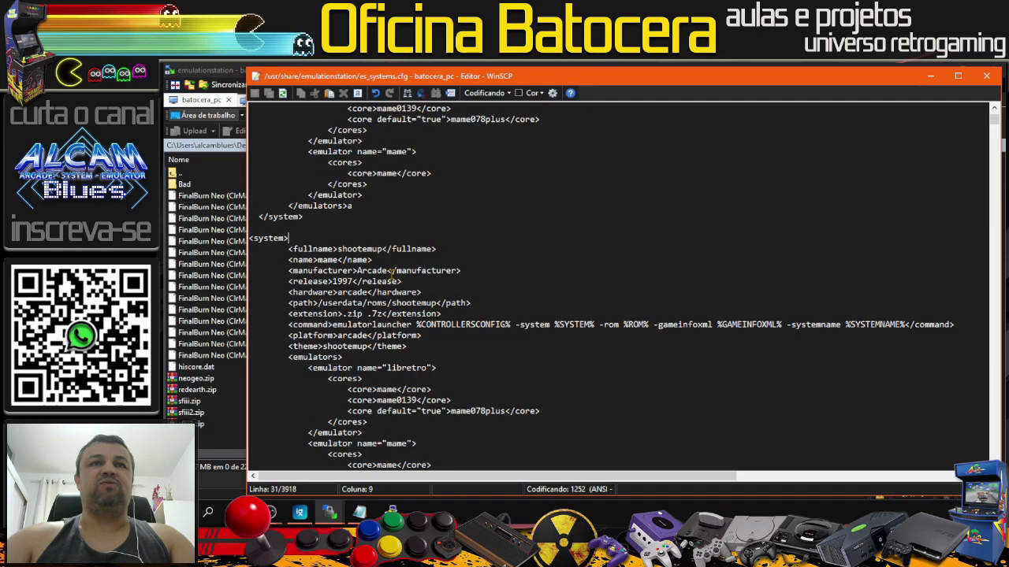
scroll(391, 274, down, 5)
scroll(391, 274, down, 4)
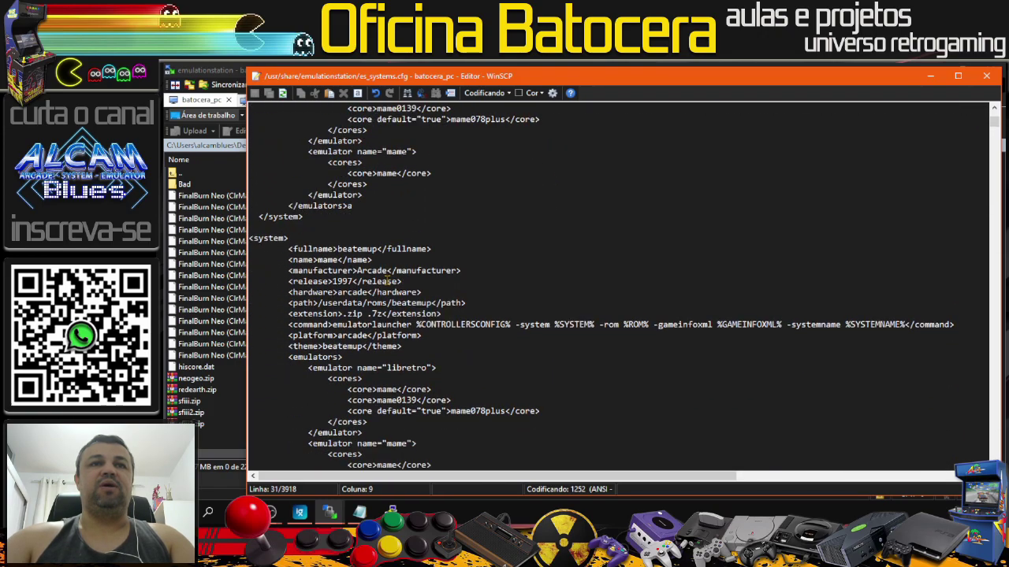
click(356, 252)
scroll(355, 252, down, 6)
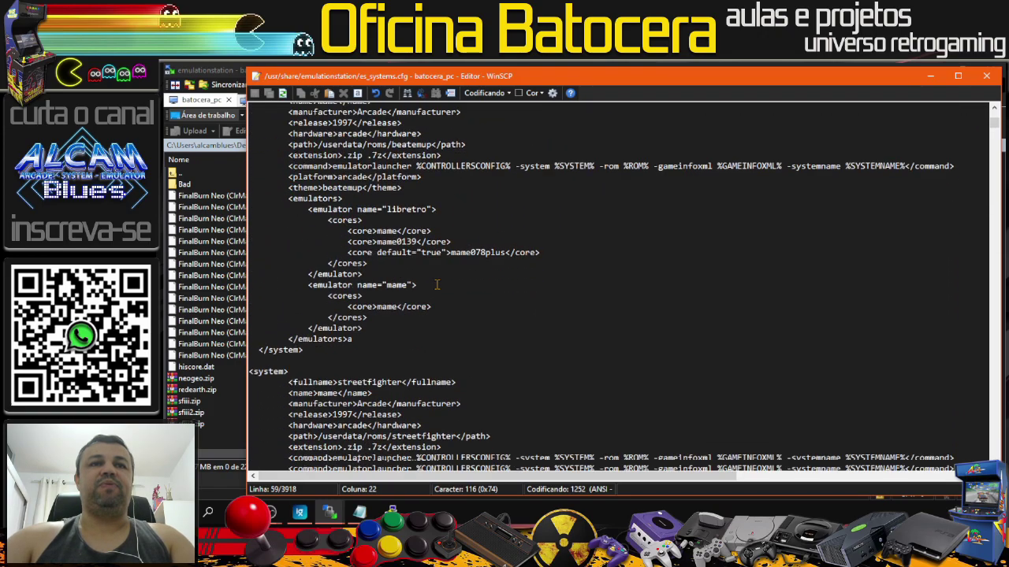
scroll(436, 285, down, 1)
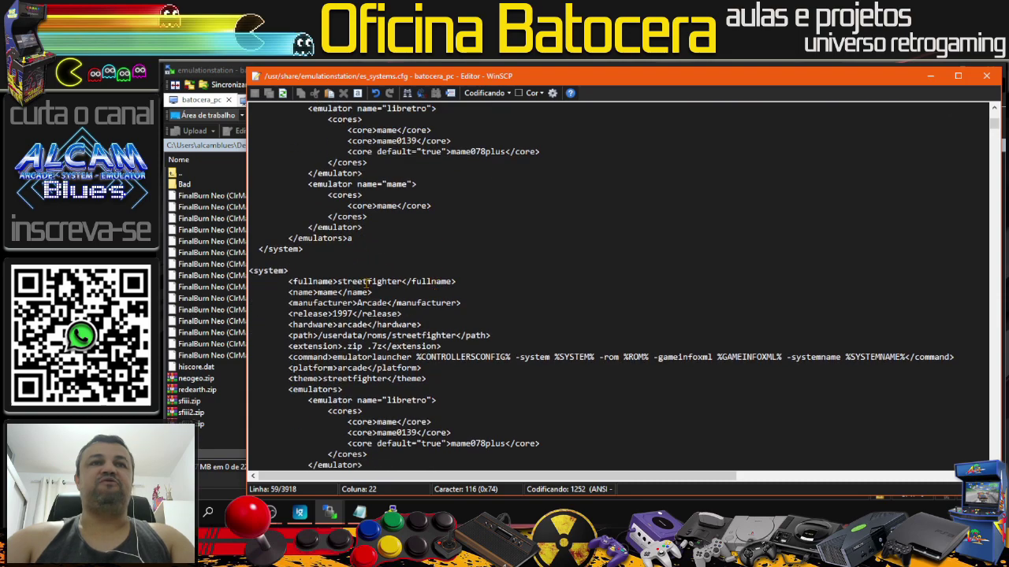
scroll(371, 285, down, 3)
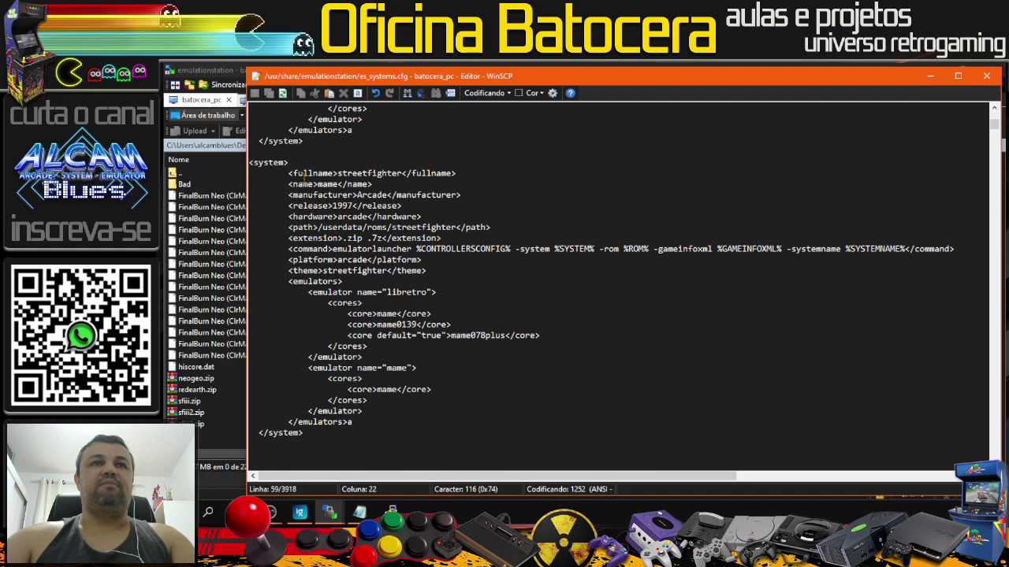
scroll(288, 173, up, 7)
scroll(352, 108, down, 3)
scroll(316, 173, up, 7)
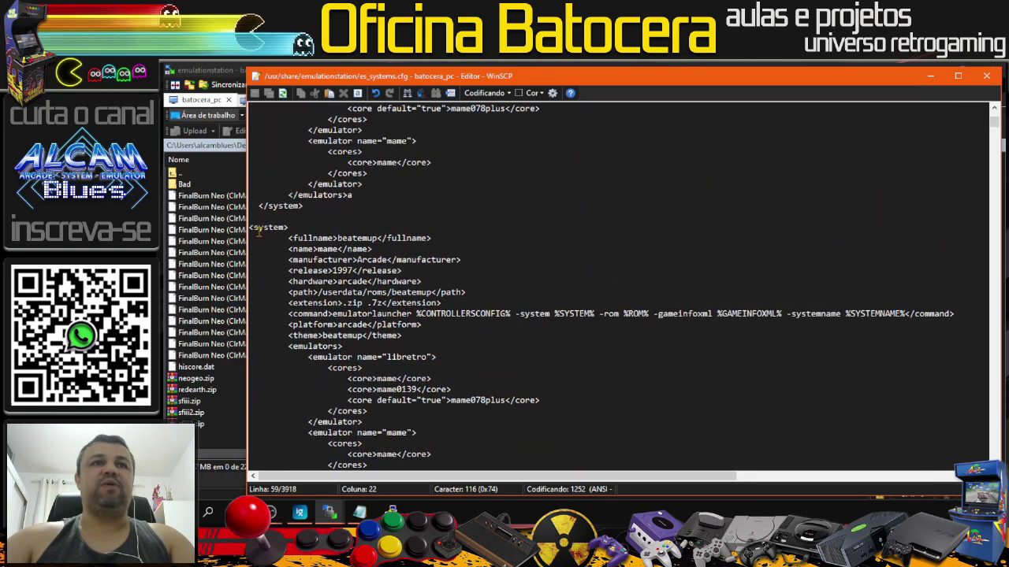
drag(251, 227, 451, 411)
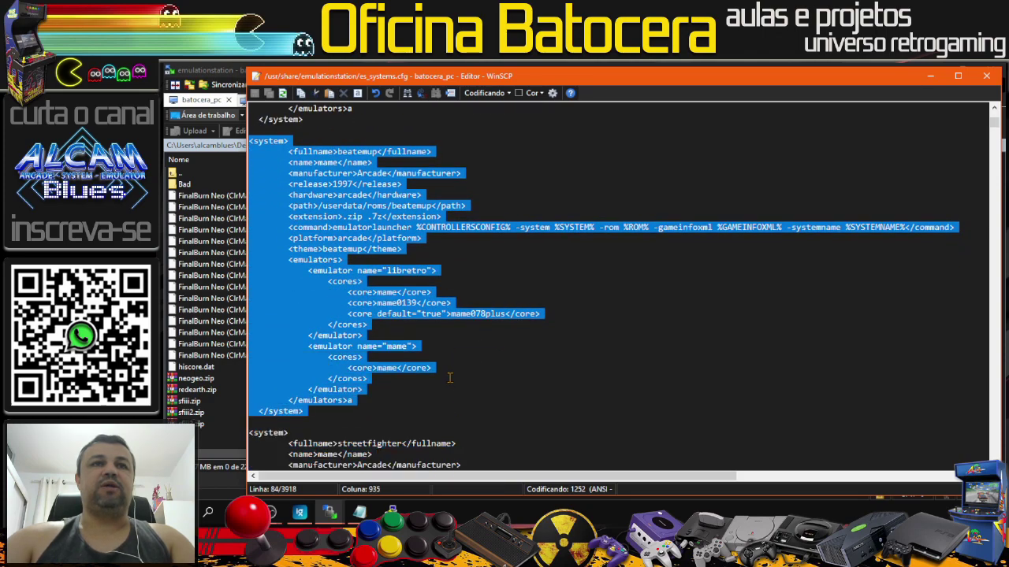
key(alt+Tab)
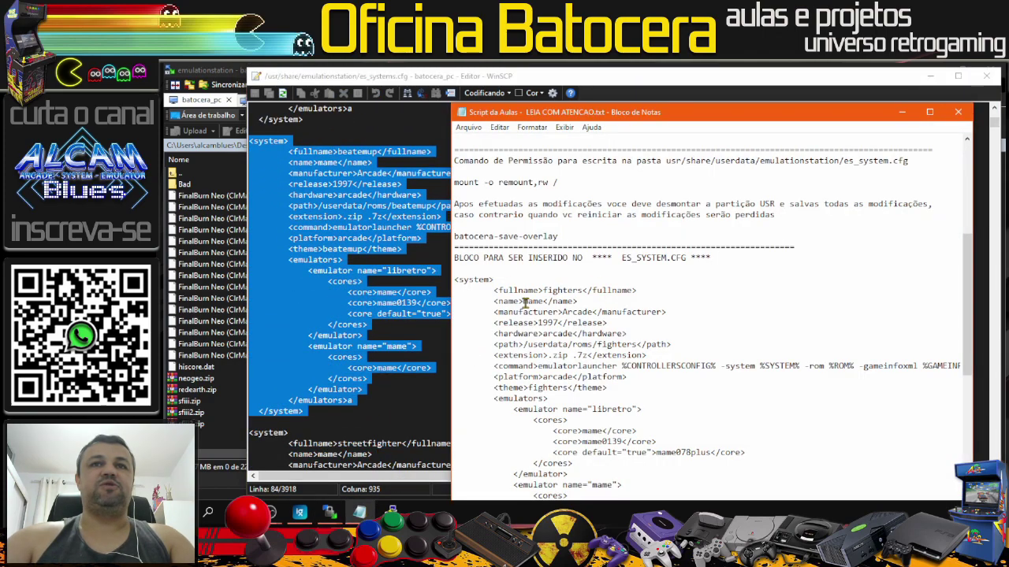
scroll(540, 323, down, 2)
scroll(540, 323, down, 1)
scroll(540, 323, up, 1)
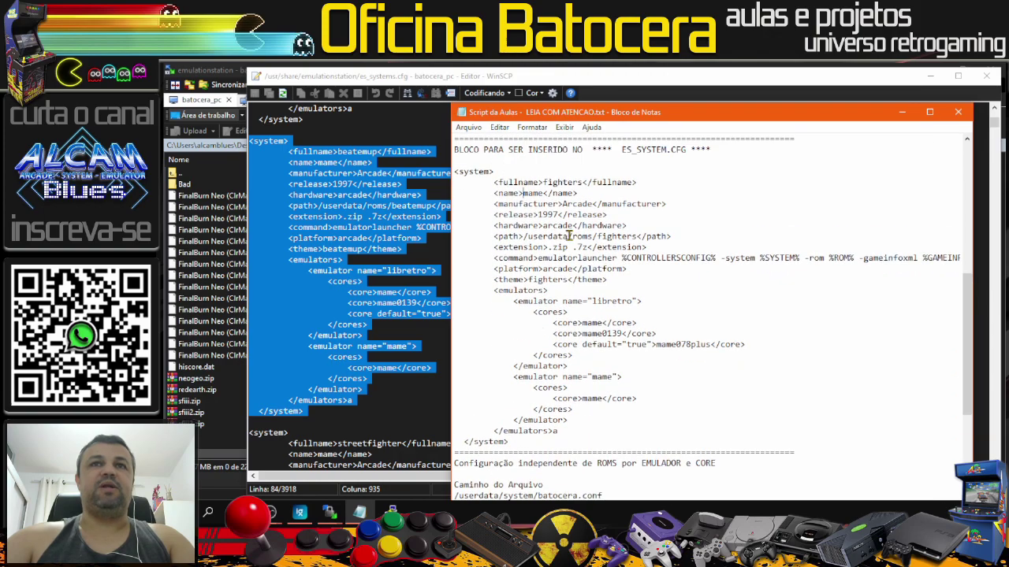
click(904, 113)
click(489, 288)
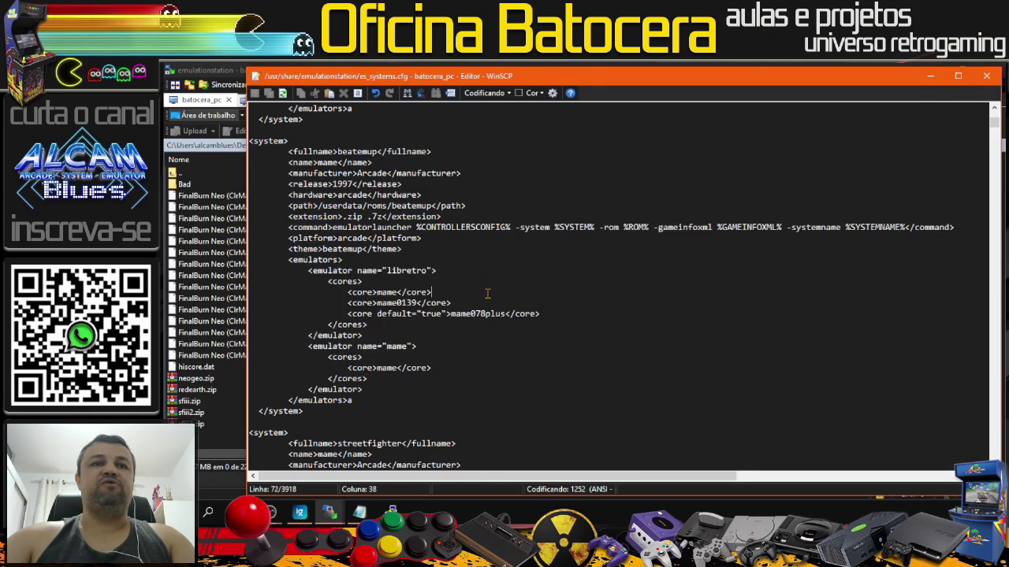
scroll(488, 292, down, 4)
scroll(487, 294, down, 4)
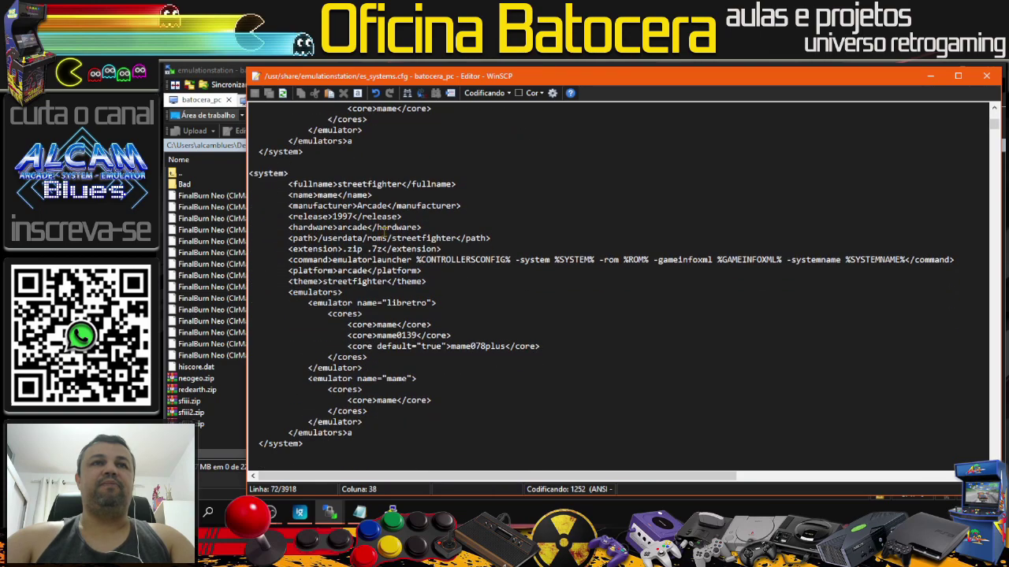
drag(286, 186, 457, 185)
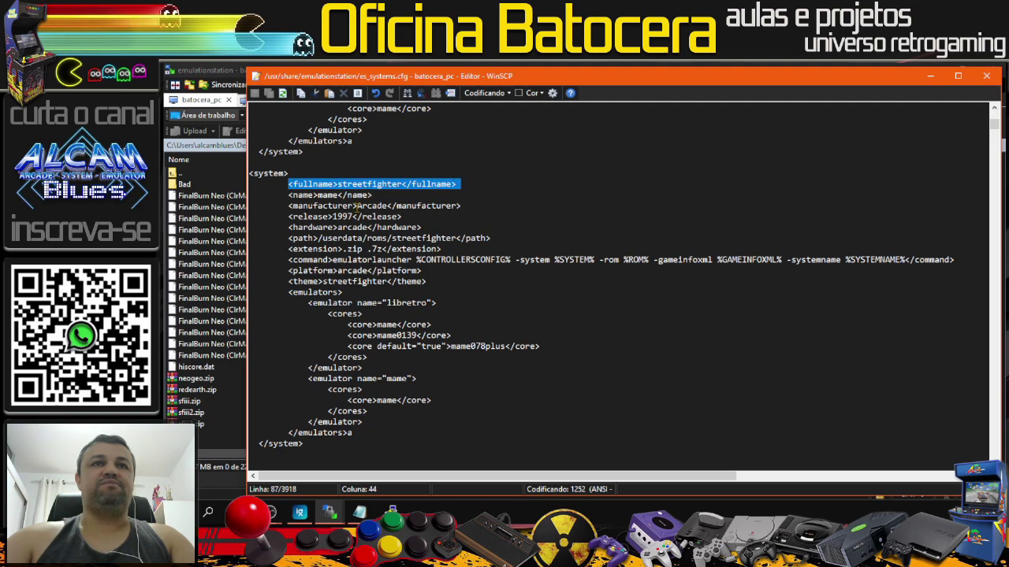
drag(290, 237, 497, 239)
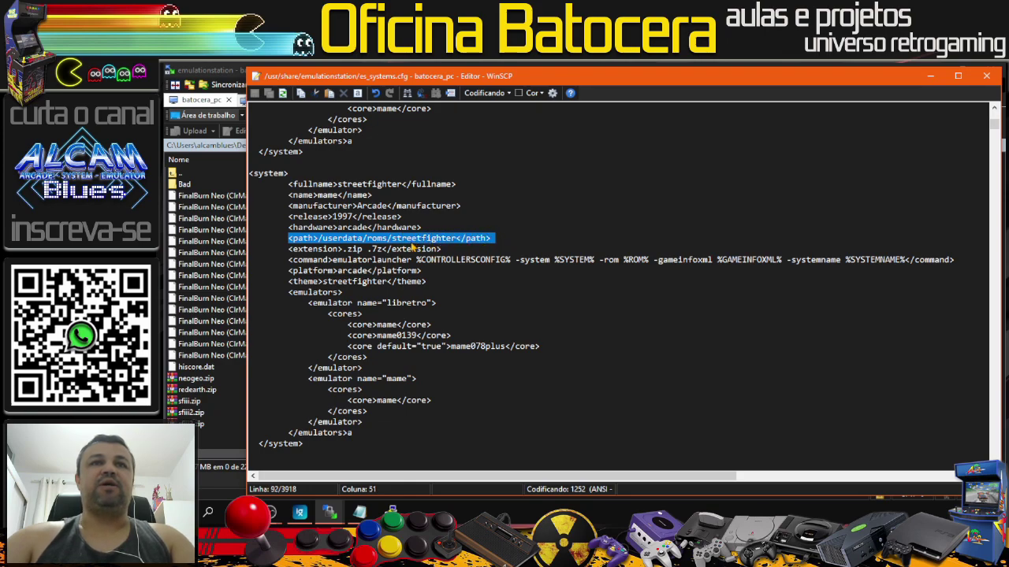
click(433, 240)
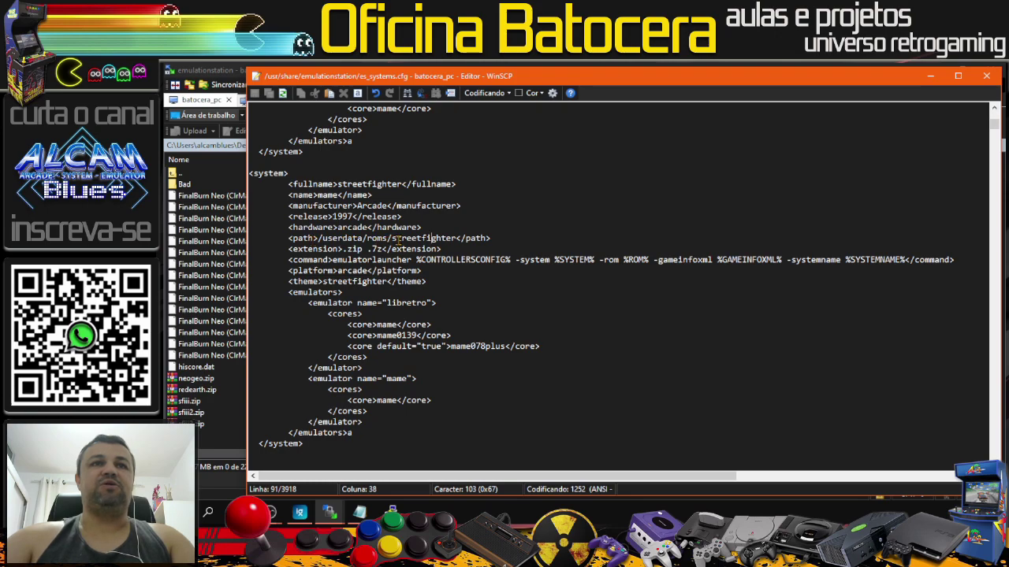
scroll(441, 260, down, 2)
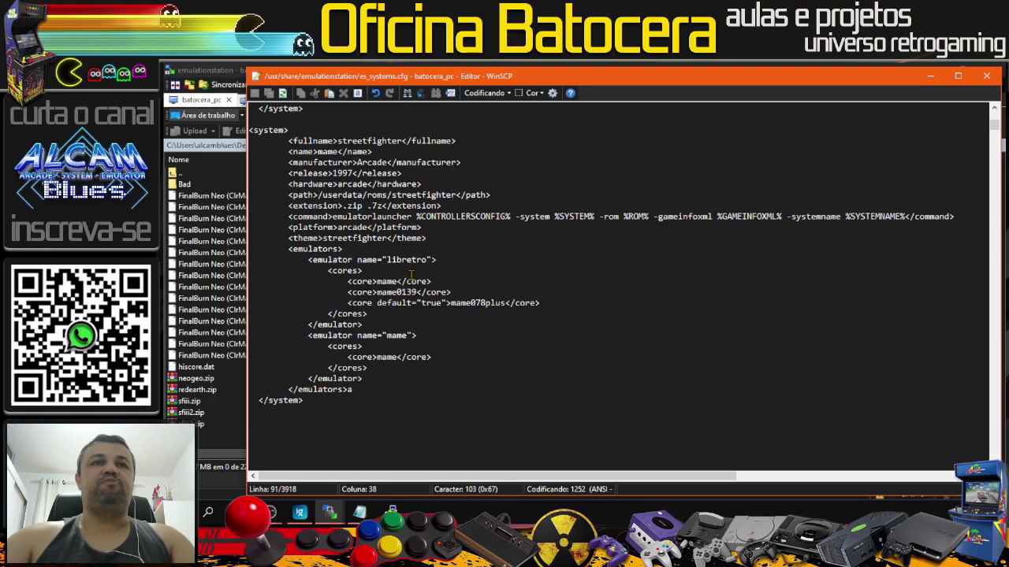
drag(318, 237, 294, 237)
click(389, 237)
drag(388, 237, 322, 238)
click(376, 247)
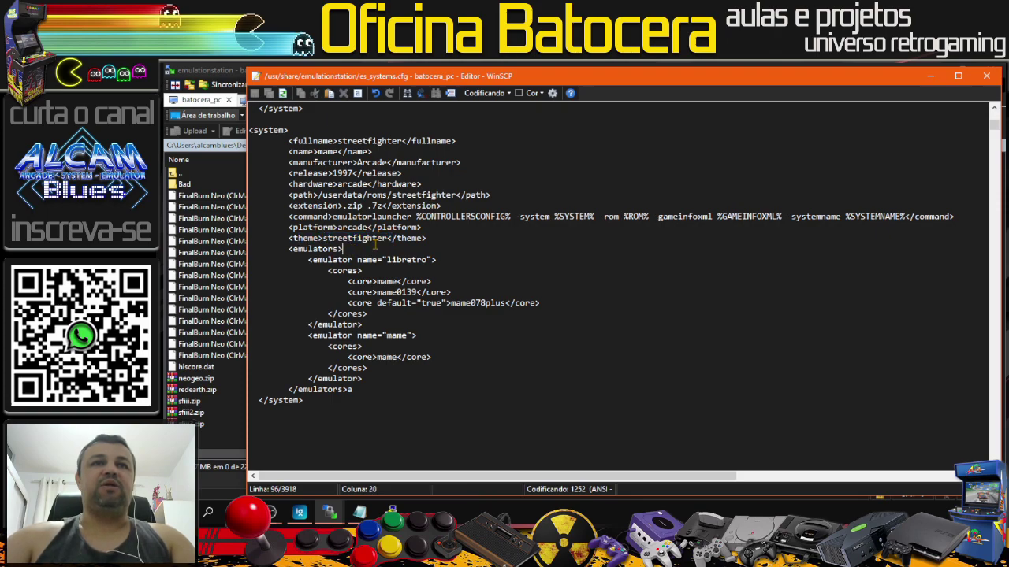
drag(387, 238, 332, 238)
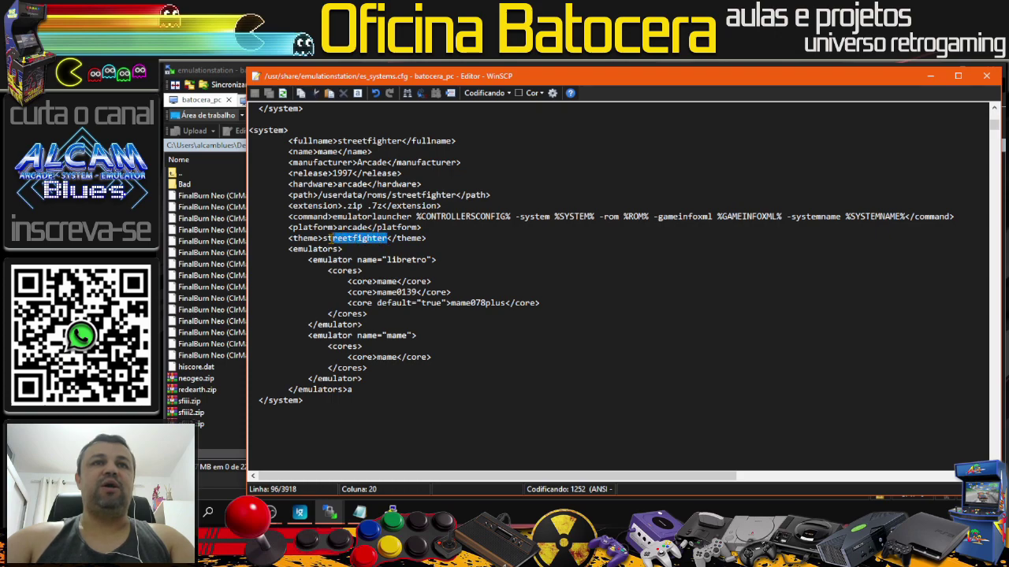
double_click(323, 238)
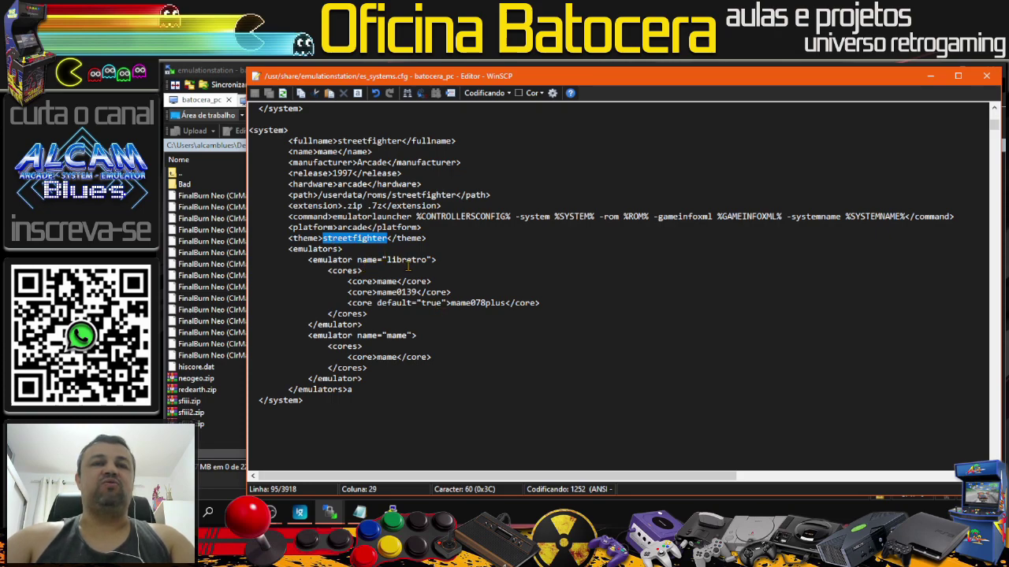
click(456, 270)
scroll(456, 269, down, 1)
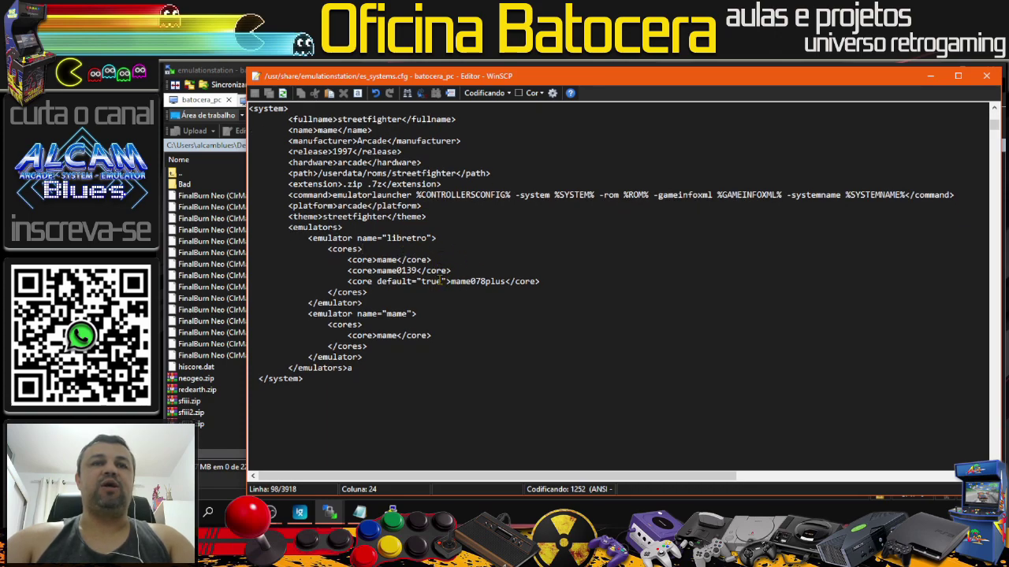
scroll(420, 342, up, 1)
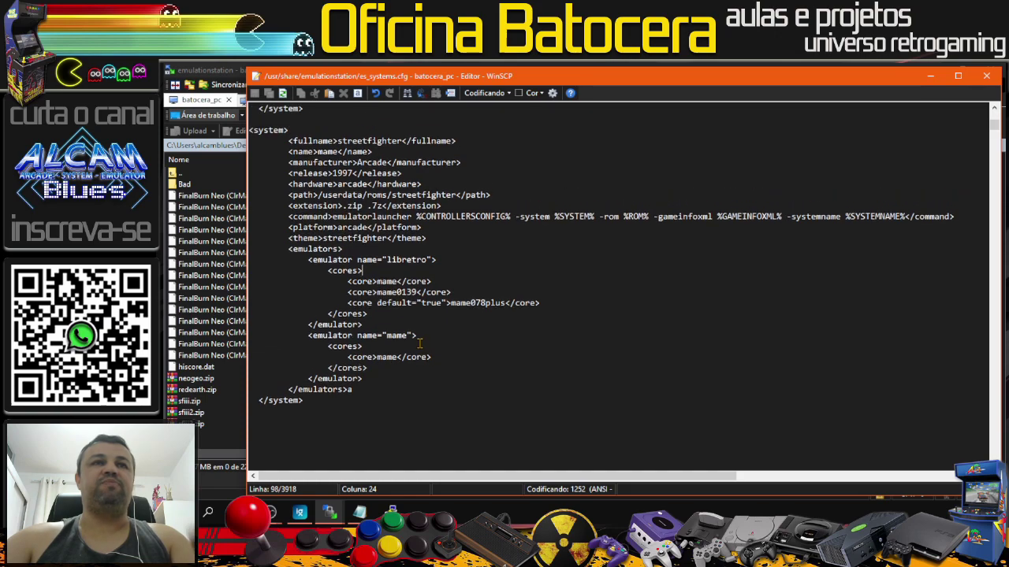
scroll(429, 338, up, 1)
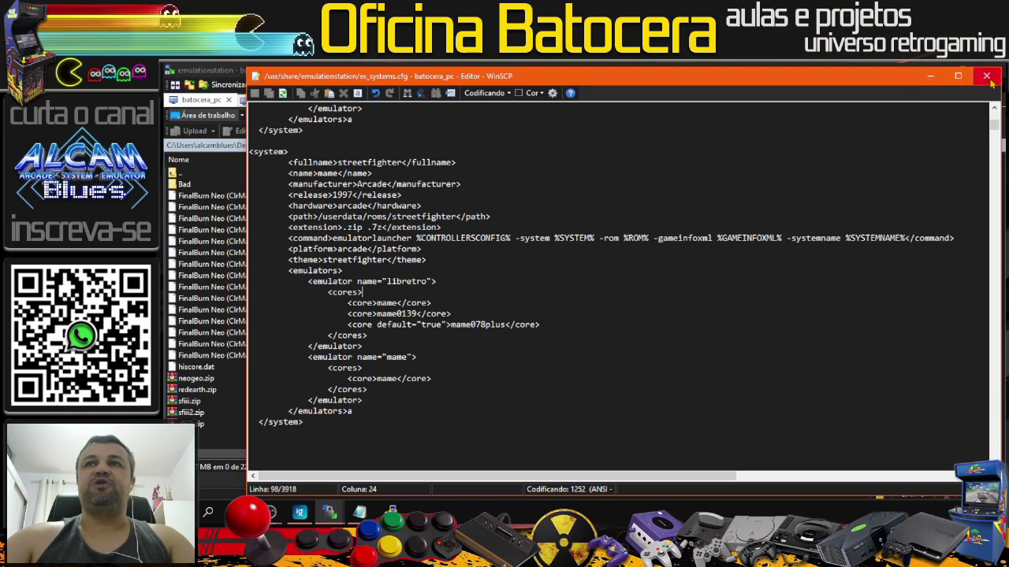
Step: Close the es_systems.cfg editor and copy 'batocera-save-overlay' from the Notepad lesson script
click(987, 79)
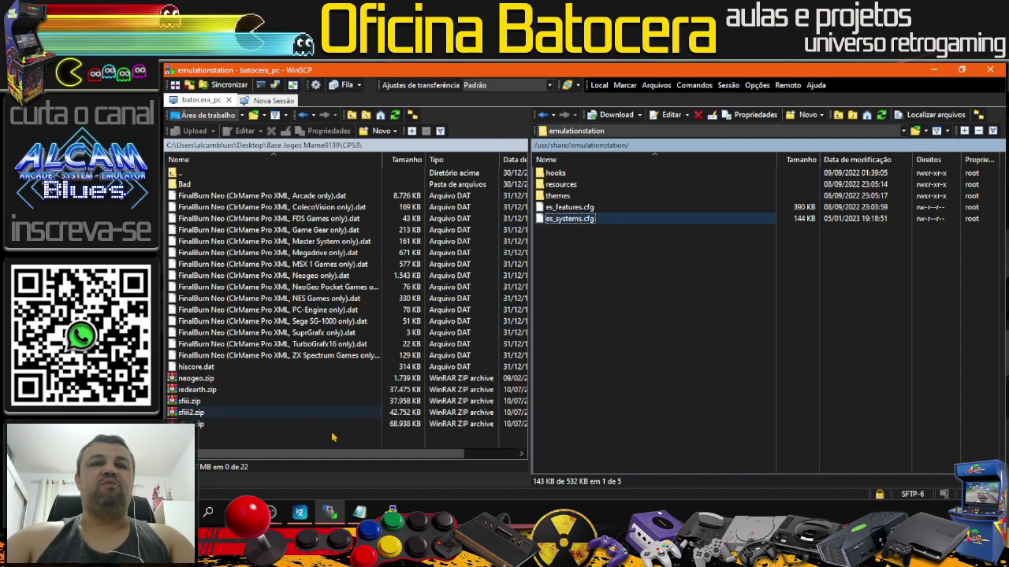
click(372, 511)
scroll(549, 290, down, 7)
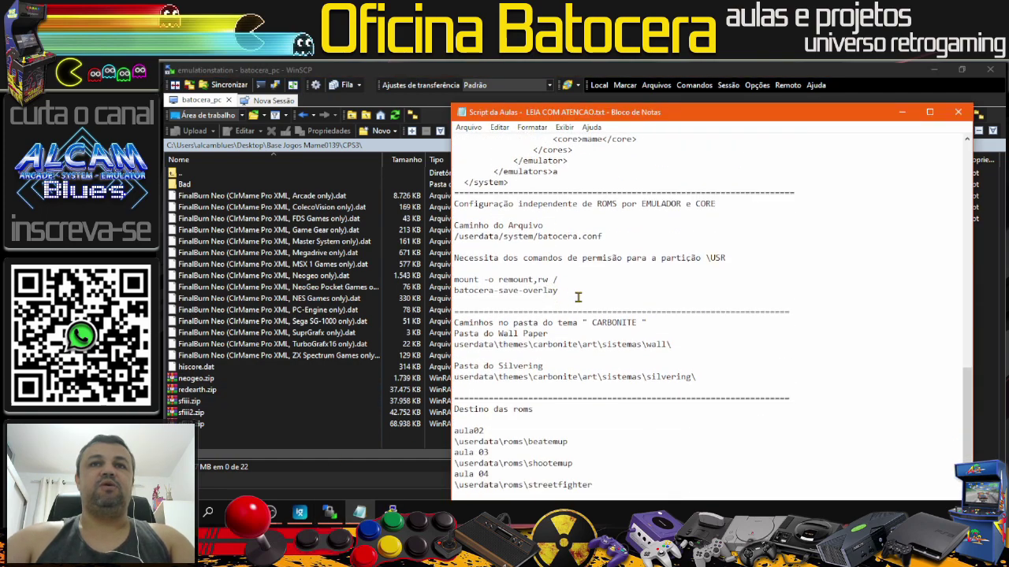
drag(558, 290, 435, 293)
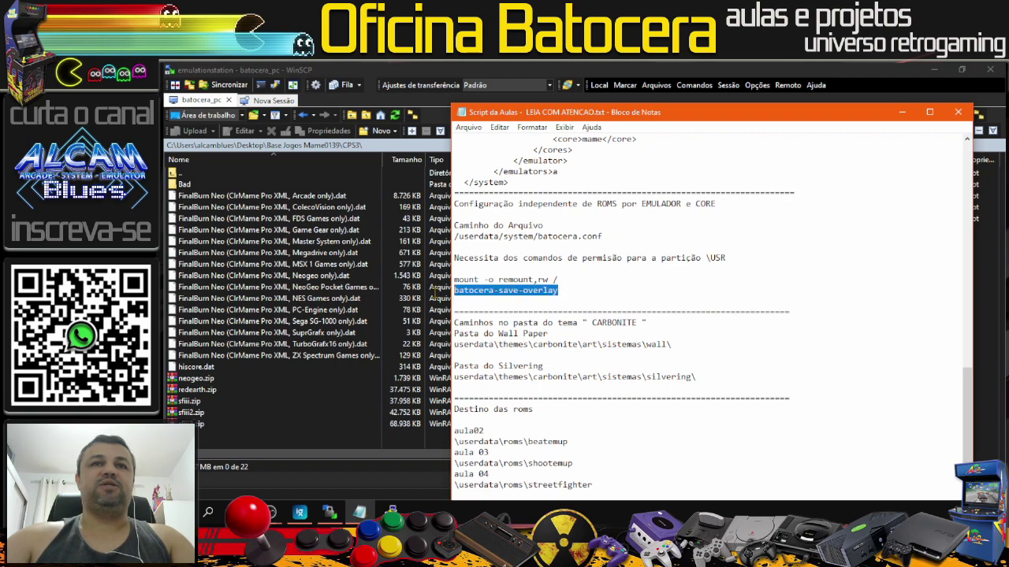
right_click(484, 293)
click(506, 332)
Step: Paste and run batocera-save-overlay in PuTTY, then minimise PuTTY and the Notepad notes
click(392, 510)
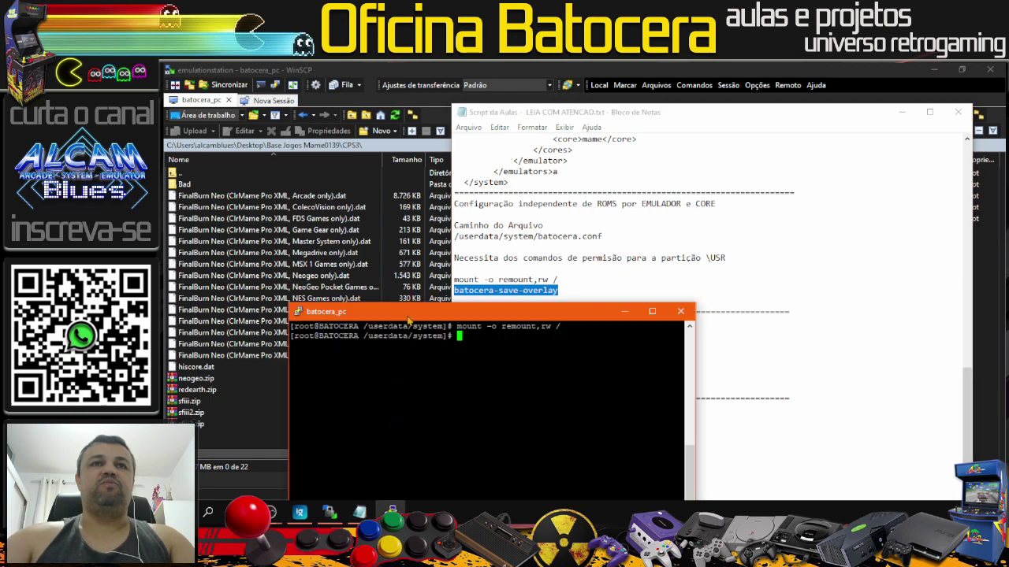
right_click(417, 365)
key(Return)
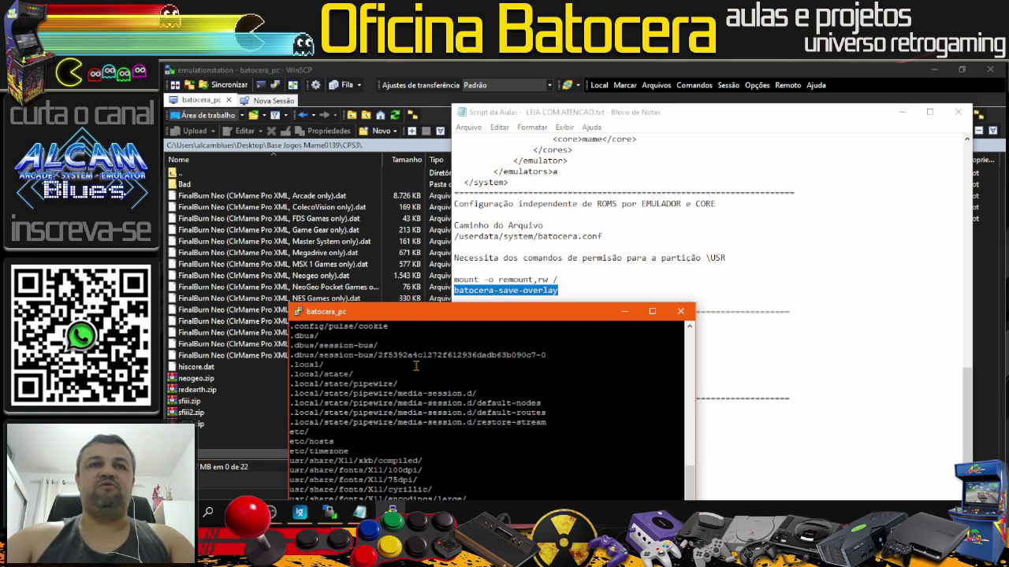
drag(425, 313, 384, 162)
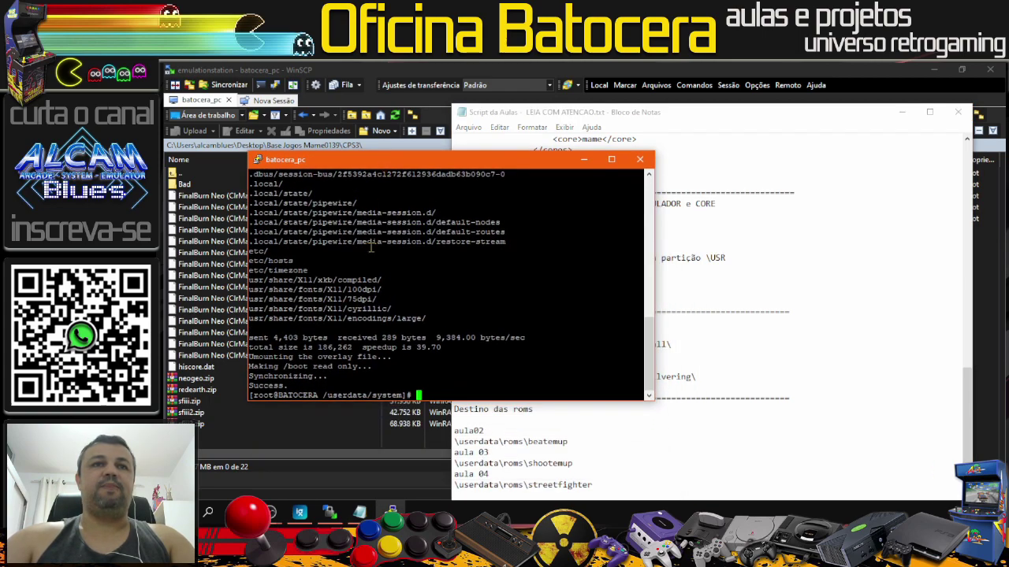
click(584, 159)
click(901, 112)
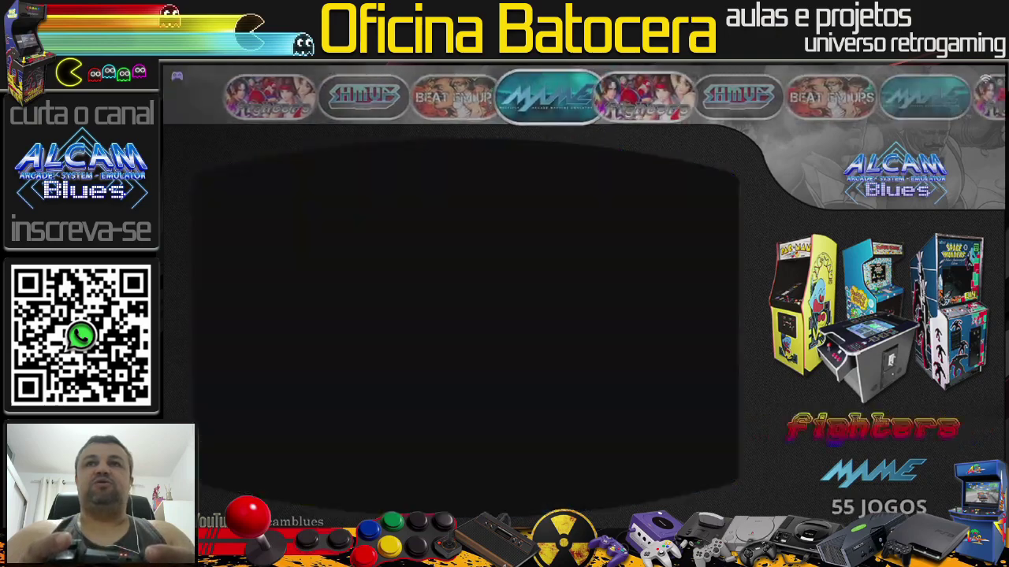
Step: Update the game list via Main Menu > Game Settings, confirm SIM, then move to Street Fighter
key(Left)
key(Left)
key(Left)
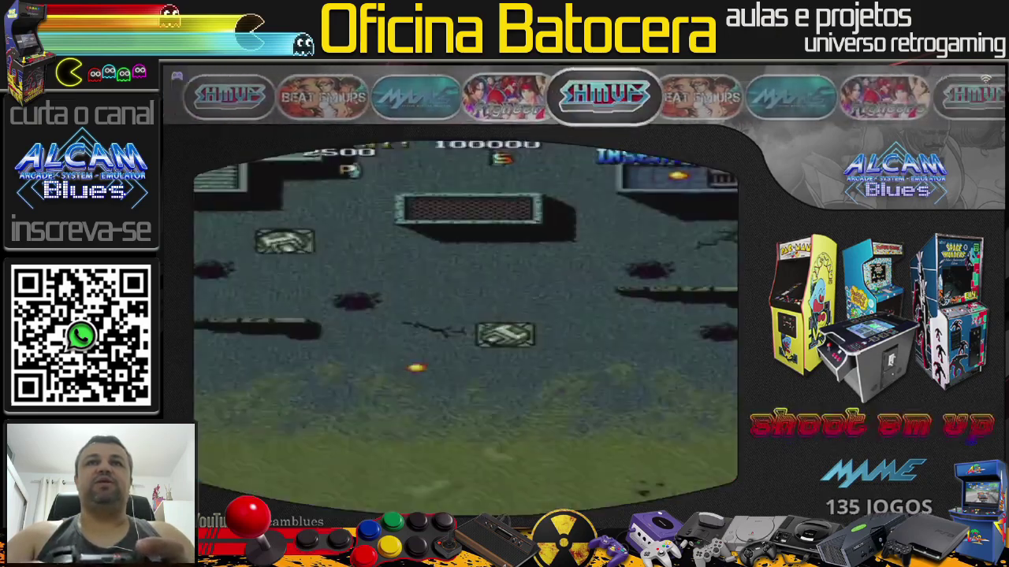
key(Return)
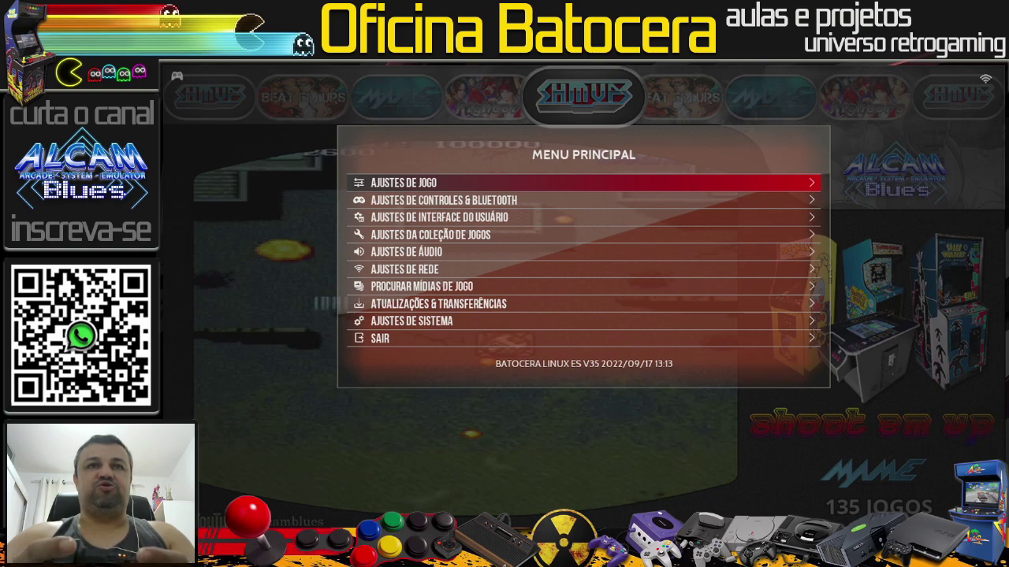
key(Return)
key(Return)
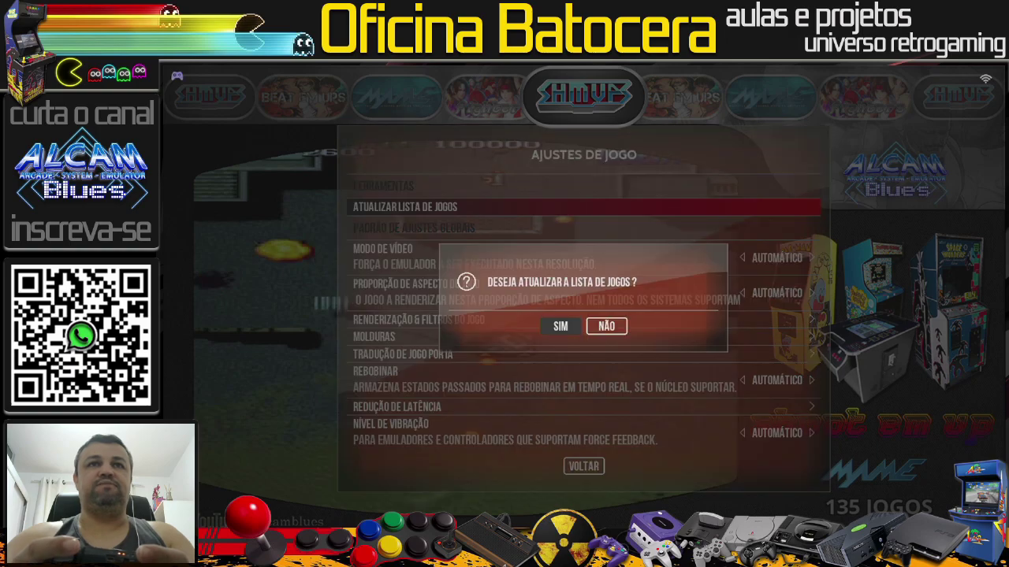
key(Return)
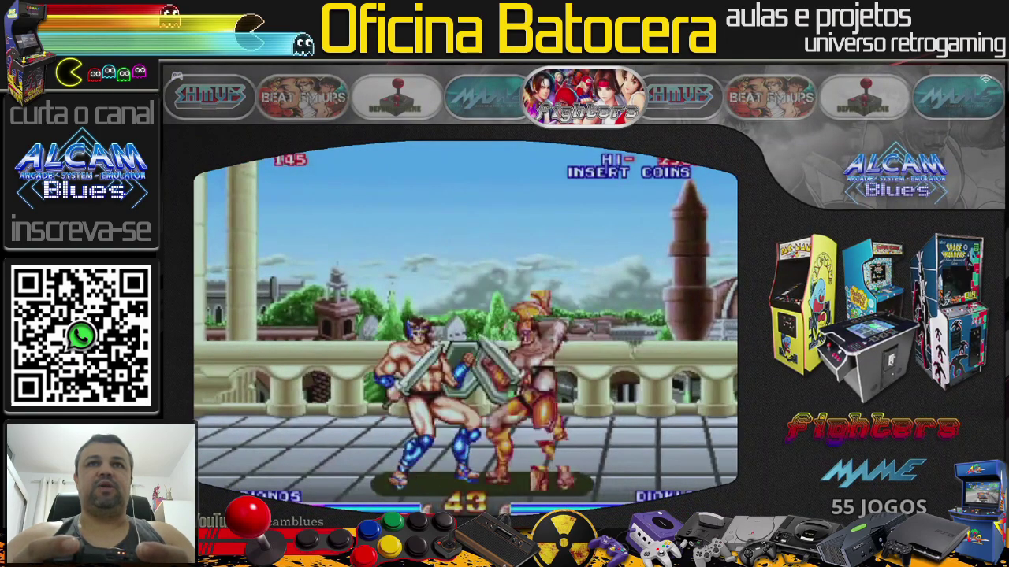
key(Left)
key(Right)
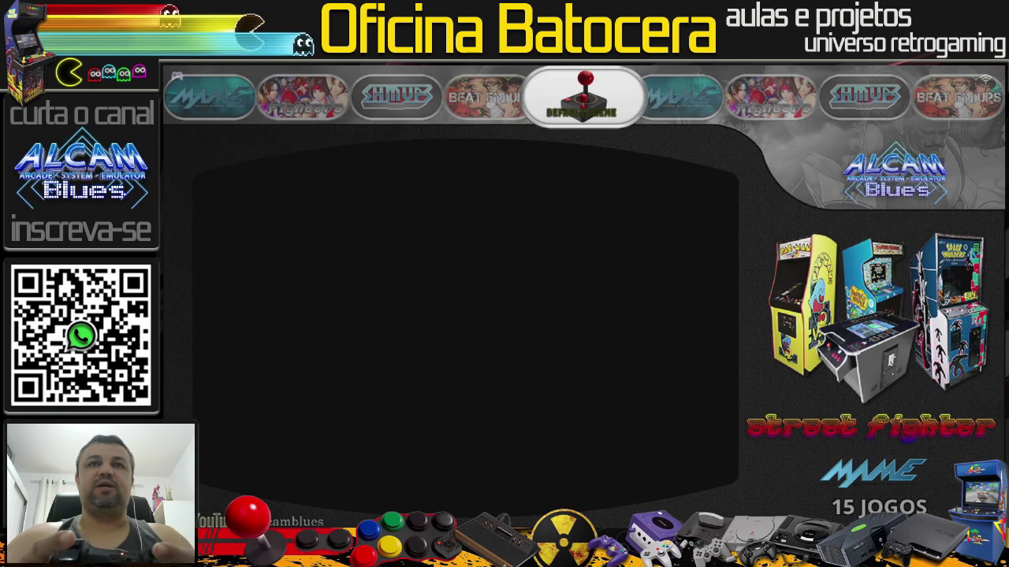
Step: Launch Hyper Street Fighter II: The Anniversary Edition, insert coins and start to reach player select
key(Return)
key(Down)
key(Down)
key(Down)
key(Down)
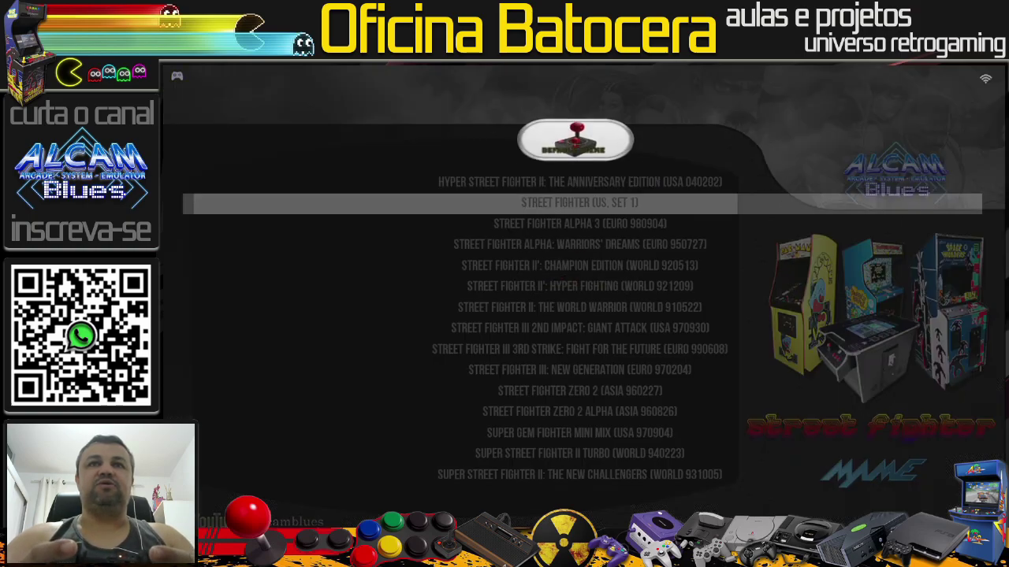
key(Up)
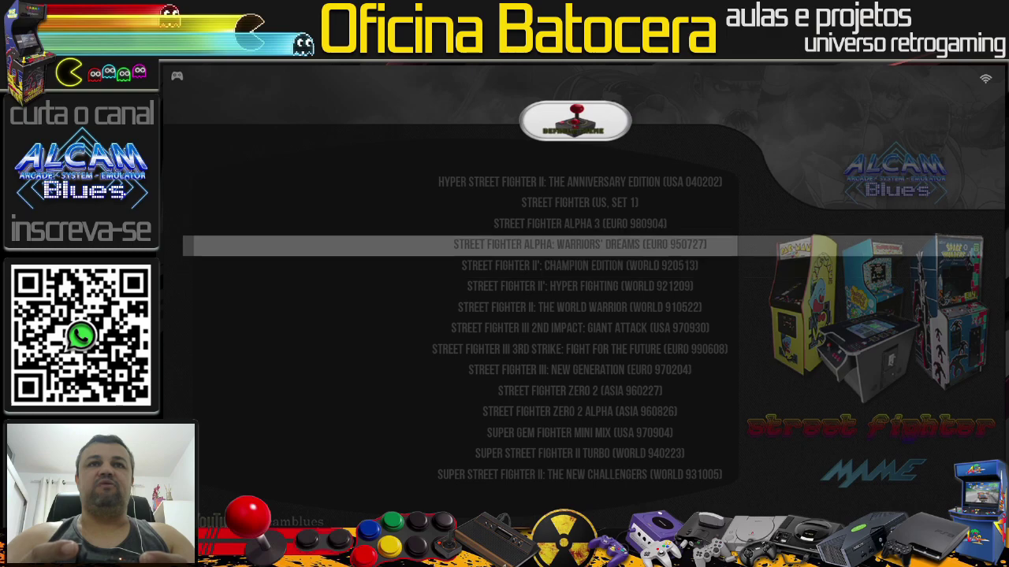
key(Up)
key(Up)
key(Up)
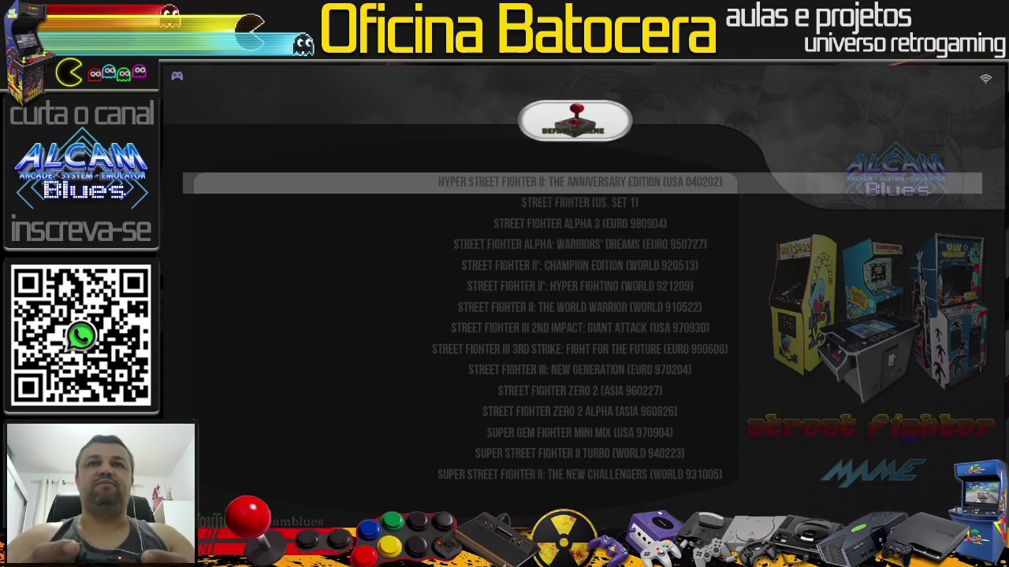
key(Return)
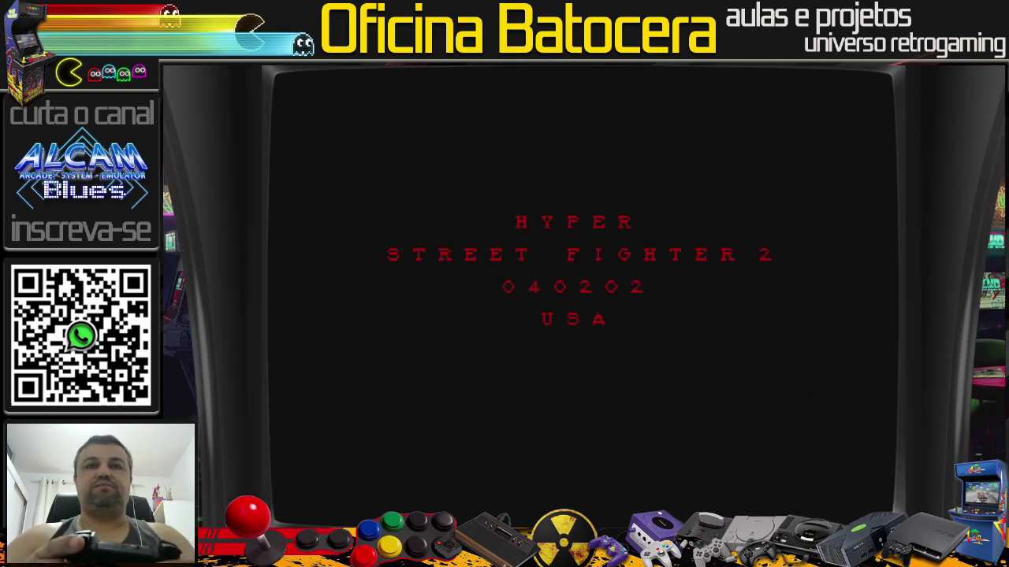
key(5)
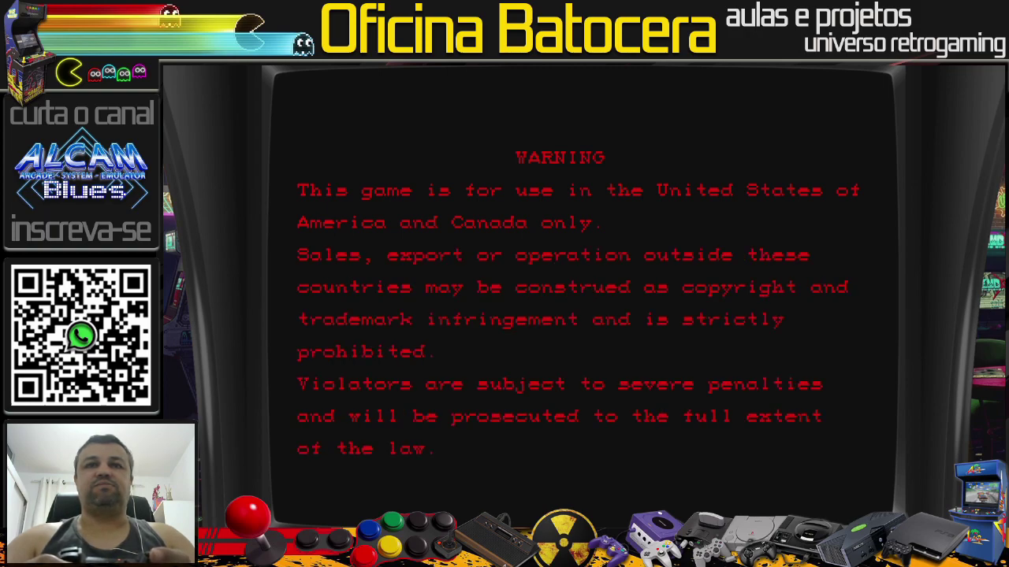
key(5)
key(5)
key(5)
key(5)
key(5)
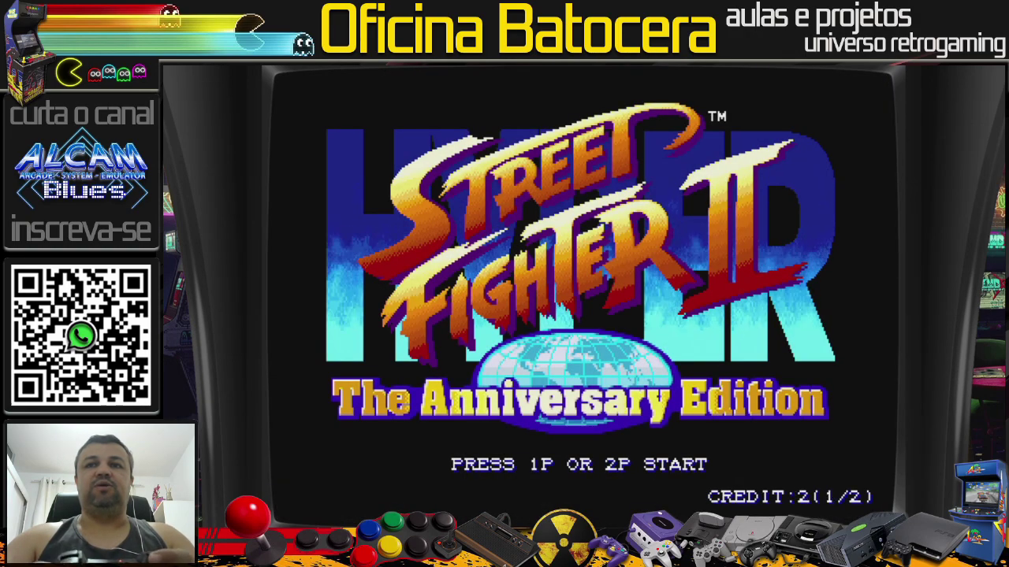
key(1)
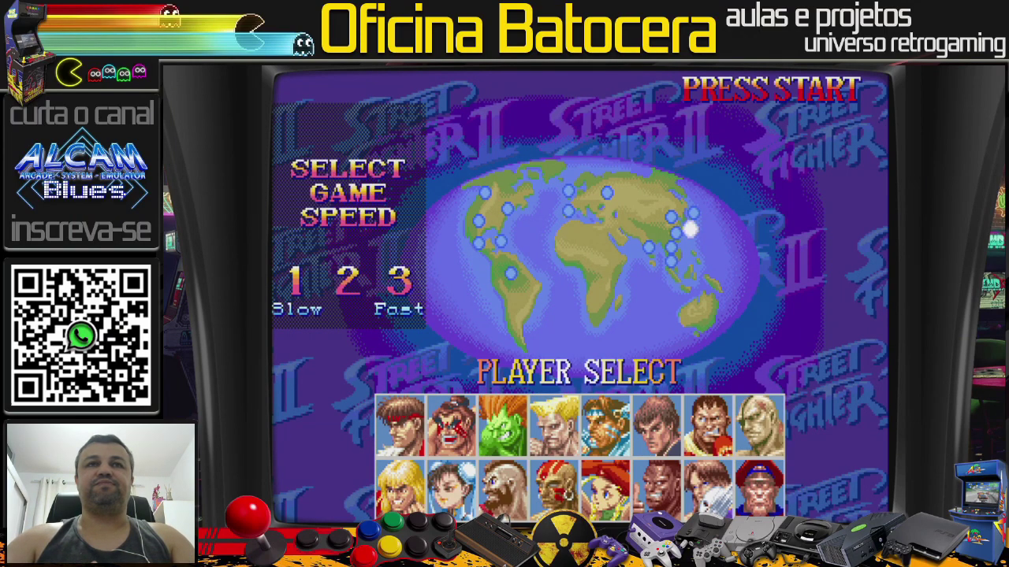
Step: Quit the game and return to the Street Fighter system in the carousel
key(Escape)
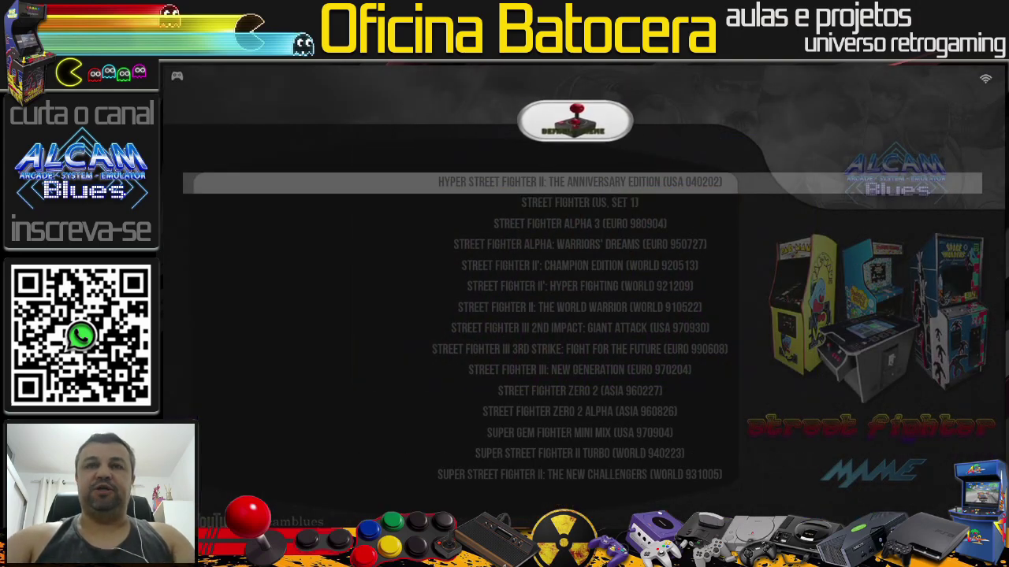
key(Escape)
key(Left)
key(Right)
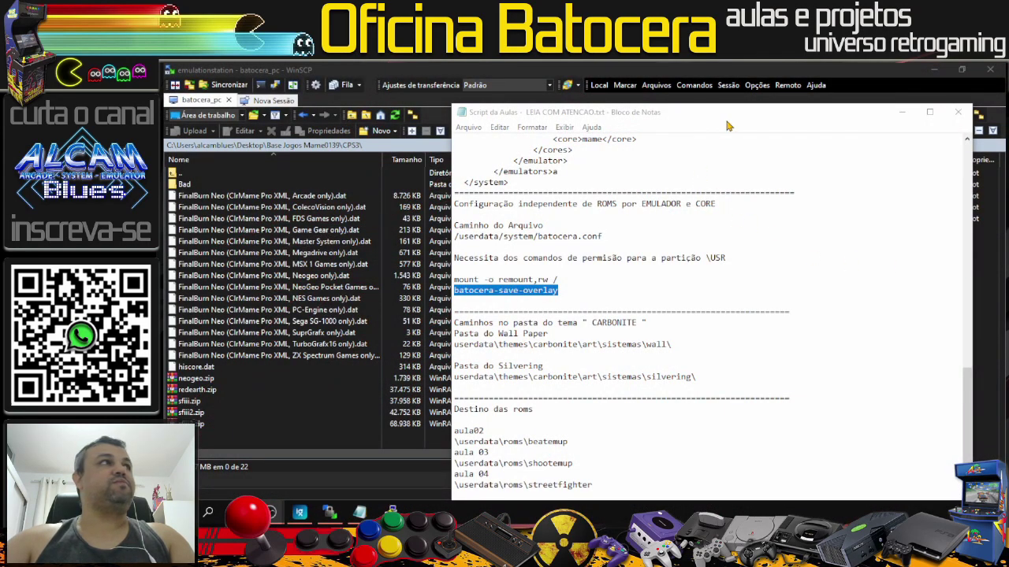
Step: Highlight the userdata wallpaper path and silverring folder name in the notes, then minimise Notepad
drag(726, 115, 725, 70)
scroll(617, 372, down, 1)
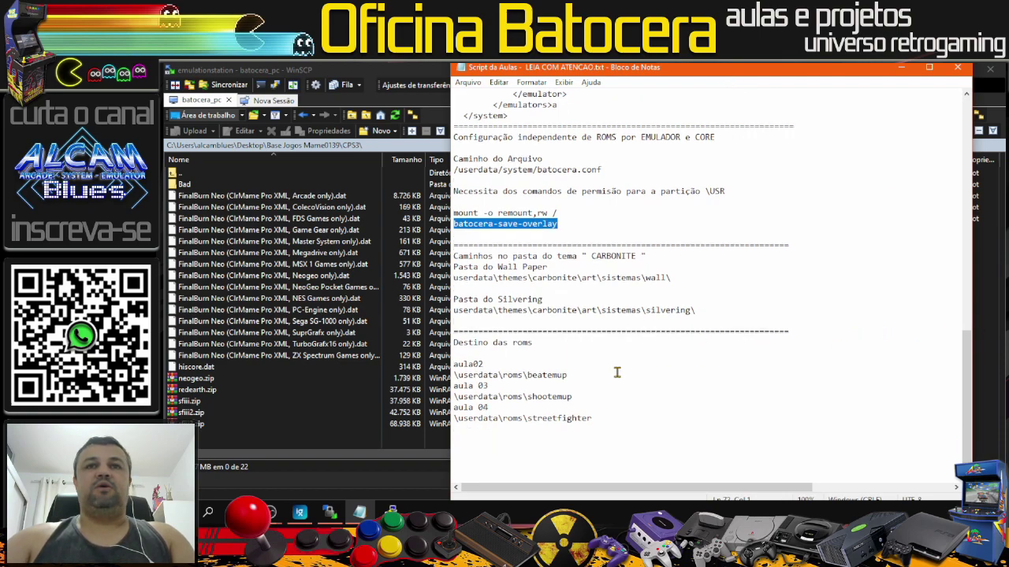
click(516, 276)
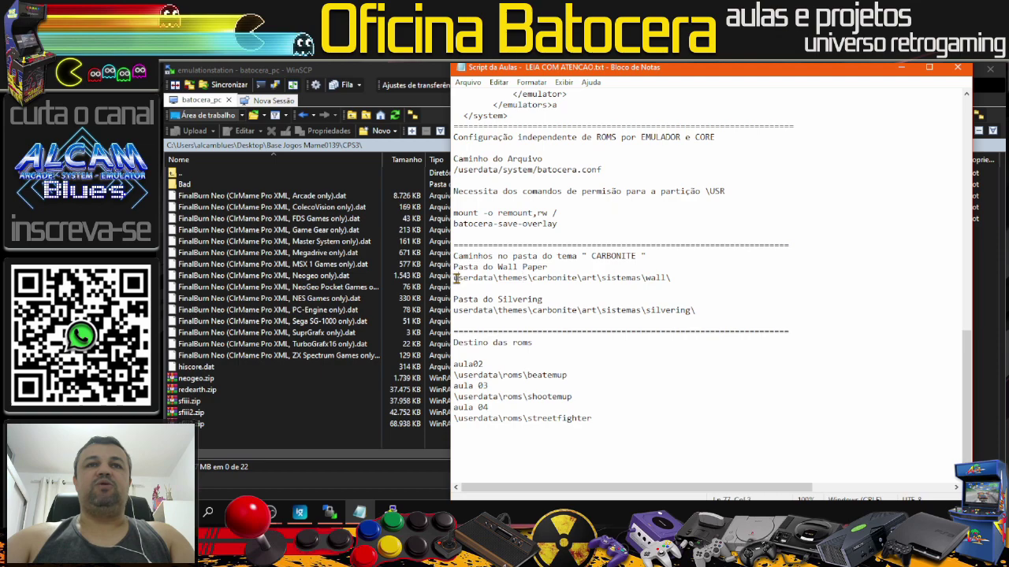
drag(456, 279, 498, 280)
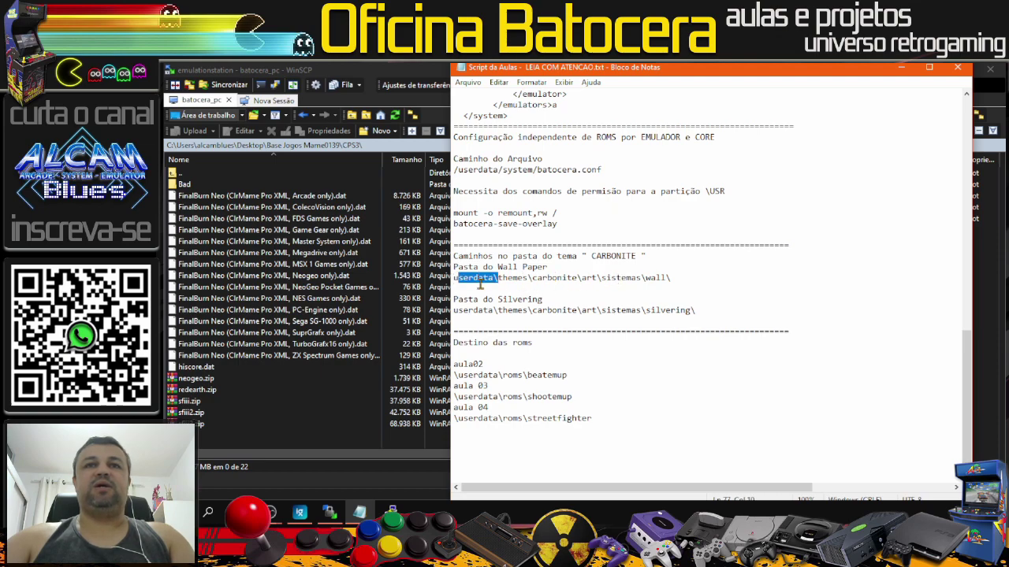
drag(672, 279, 451, 279)
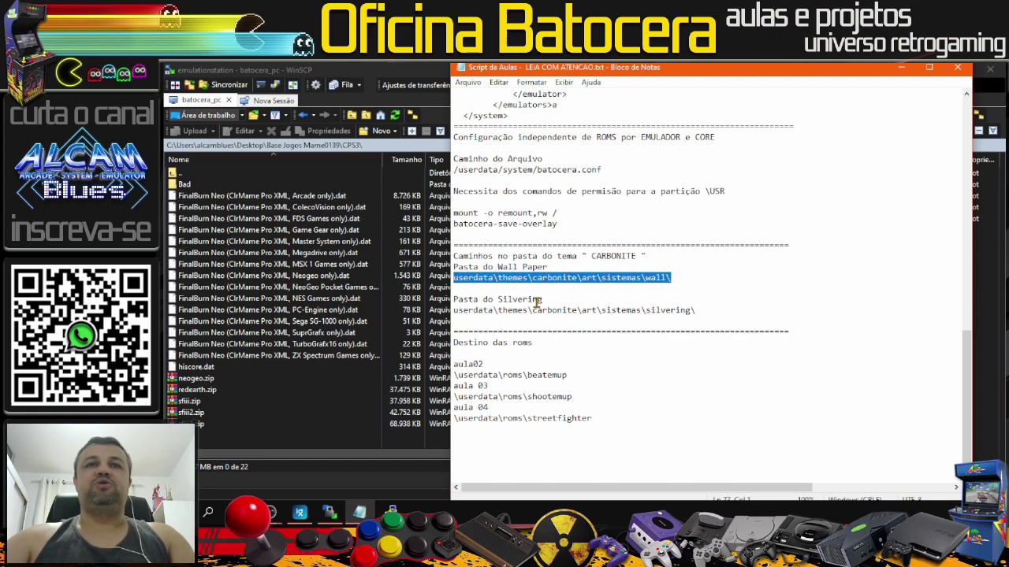
drag(703, 312, 646, 309)
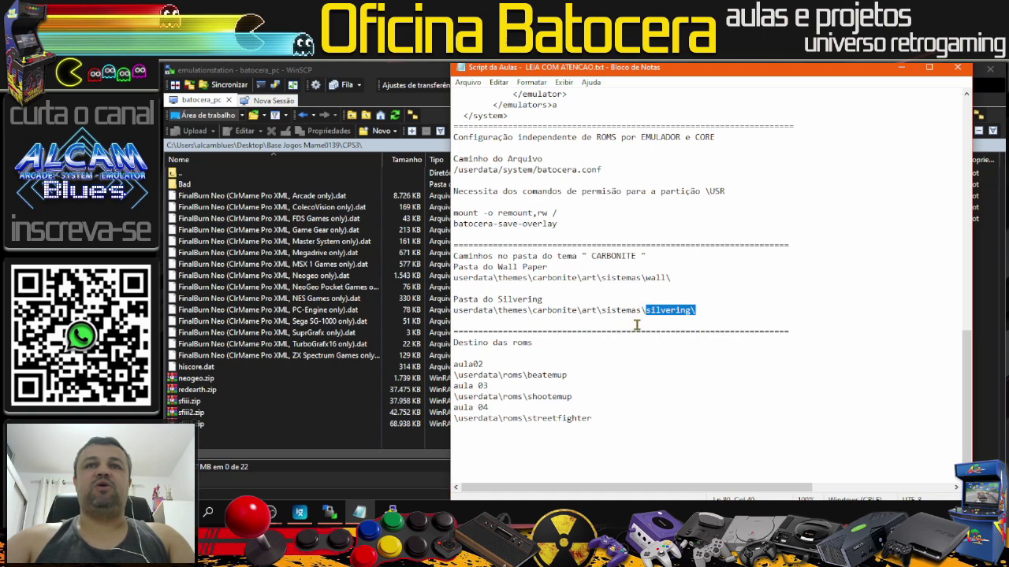
click(903, 69)
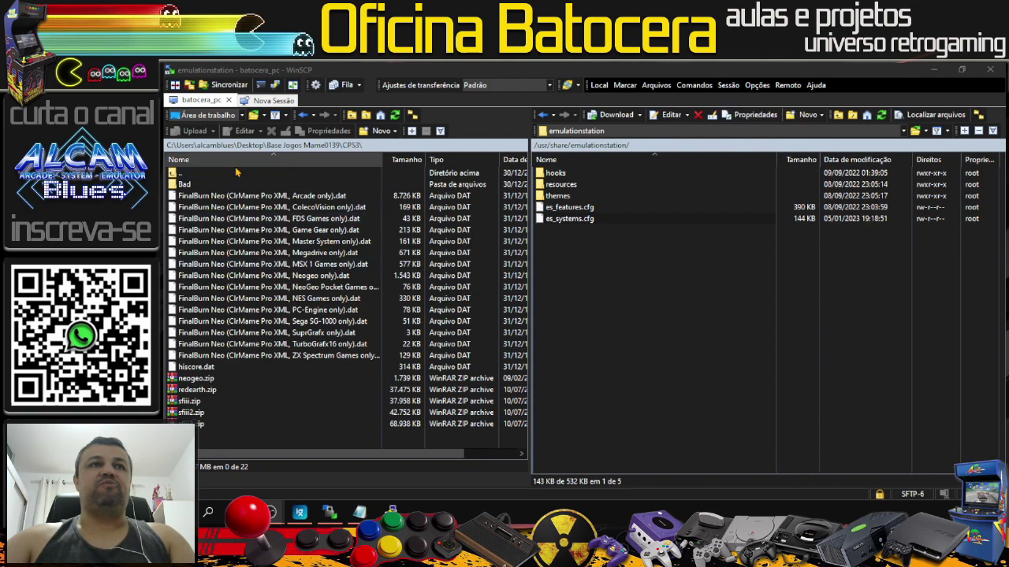
Step: Switch WinSCP's local panel to the Desktop and select REN-streetfighter.png there
click(182, 172)
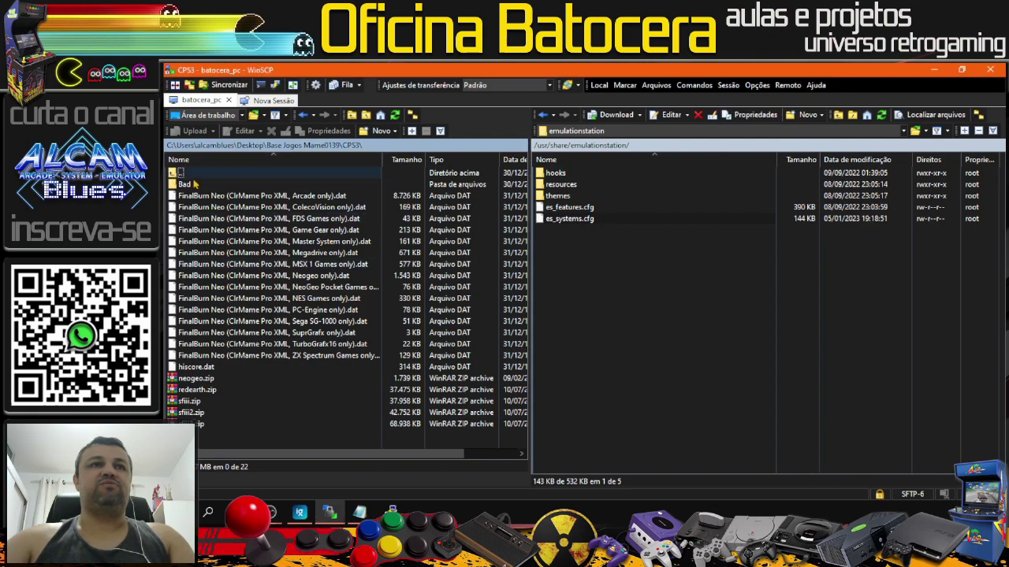
double_click(180, 172)
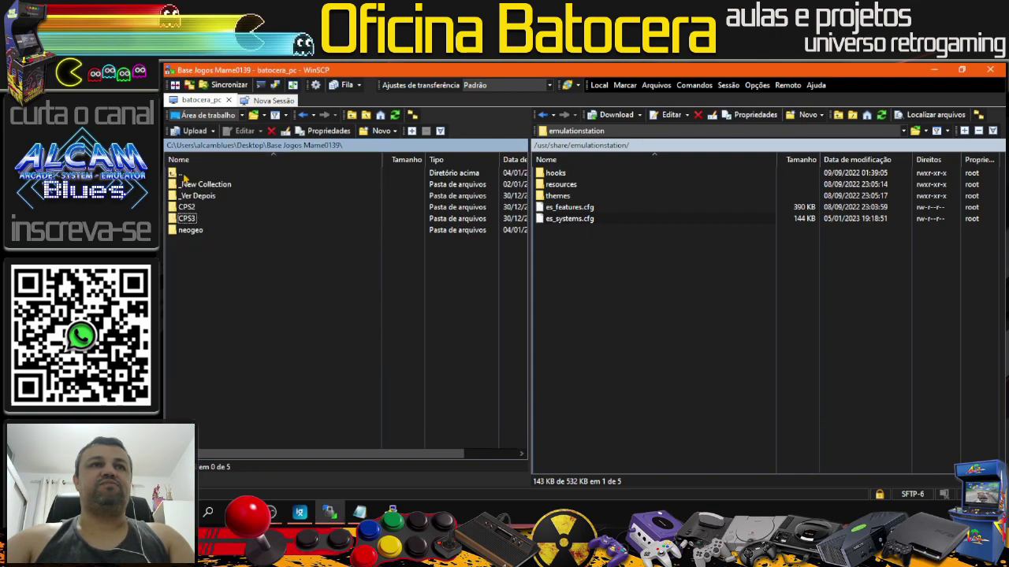
click(242, 115)
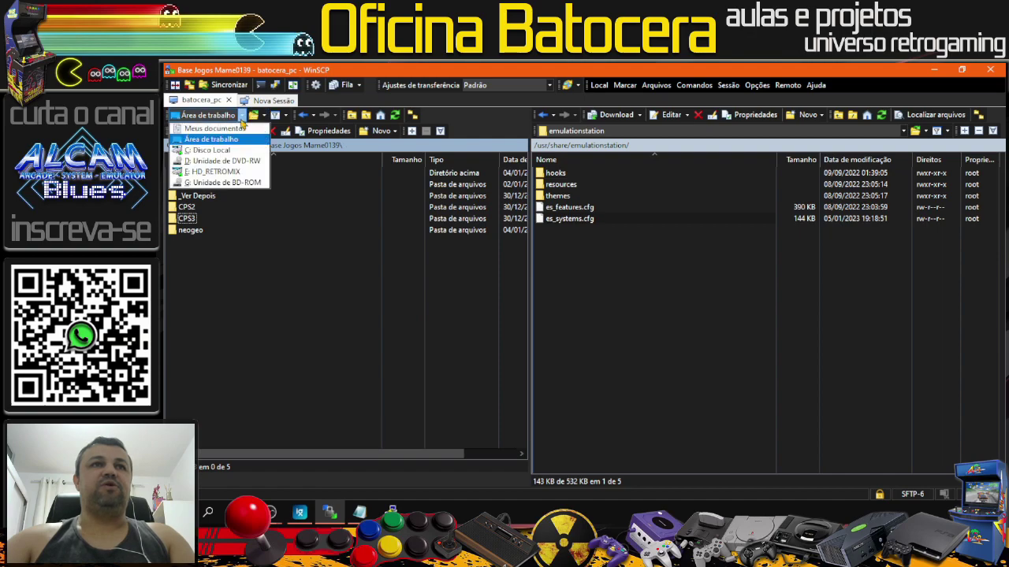
click(211, 150)
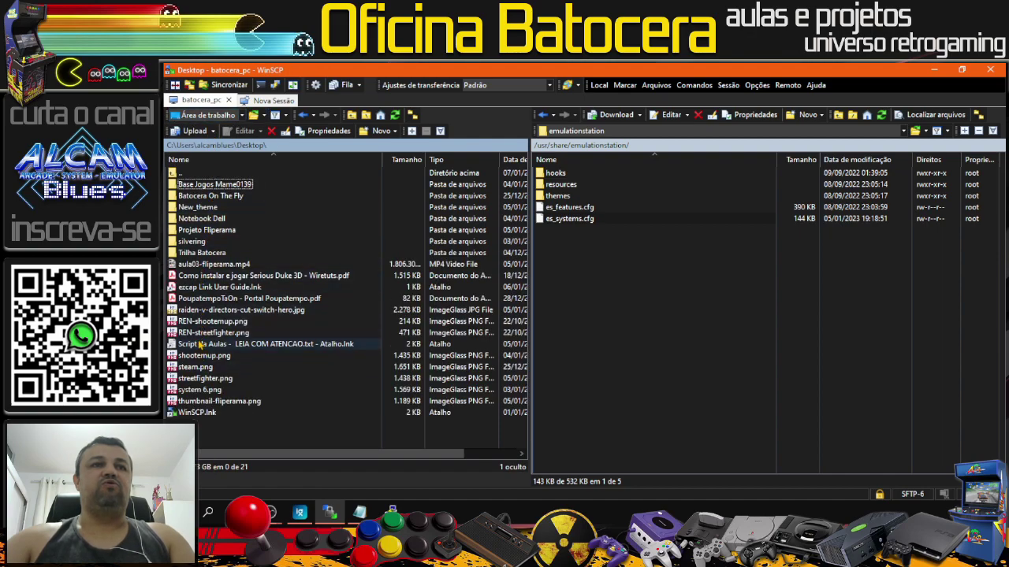
click(202, 334)
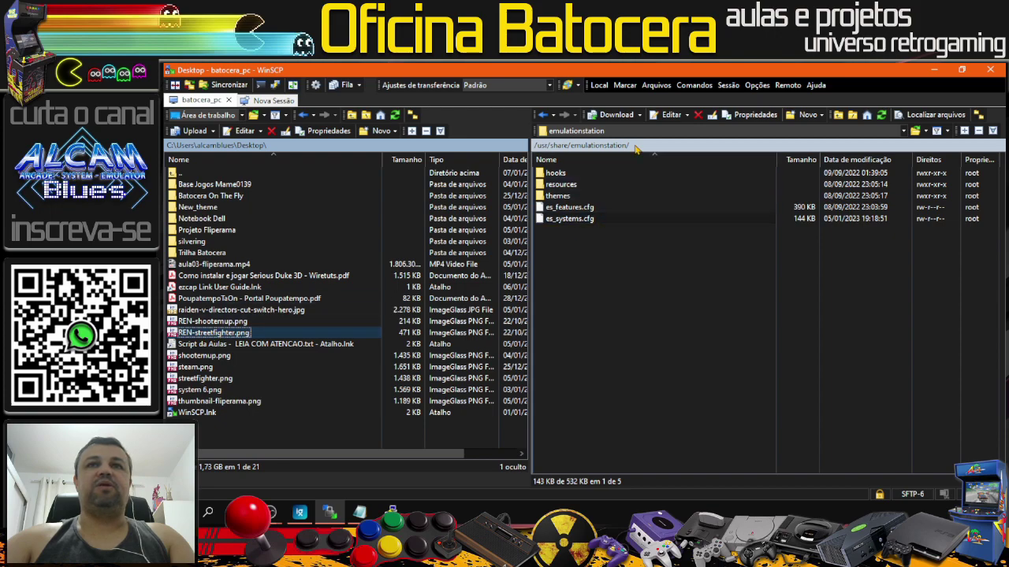
Step: Browse the Batocera side to /userdata/themes/carbonite/art/sistemas/silverring and select REN-streetfighter.png
click(612, 131)
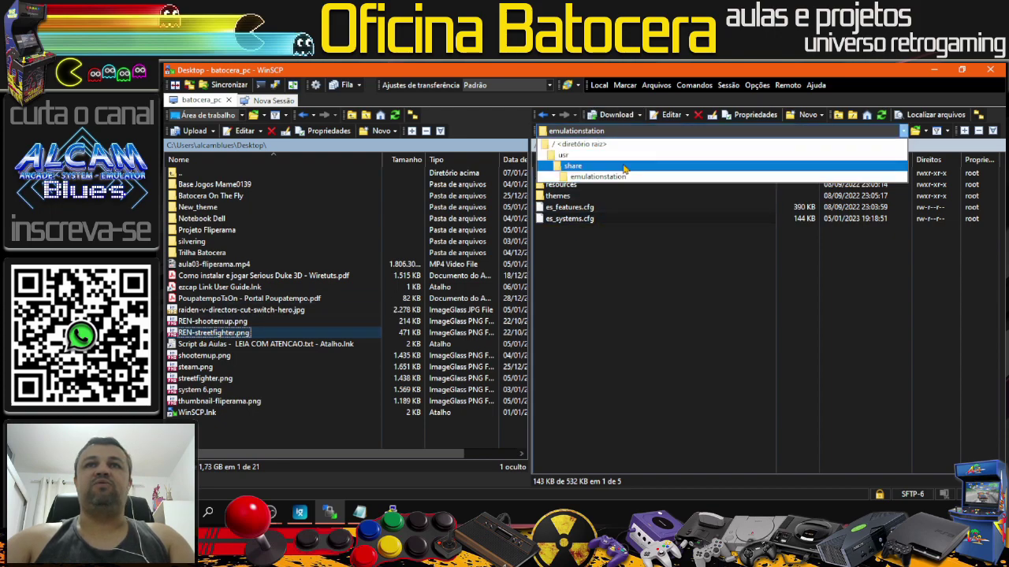
click(582, 144)
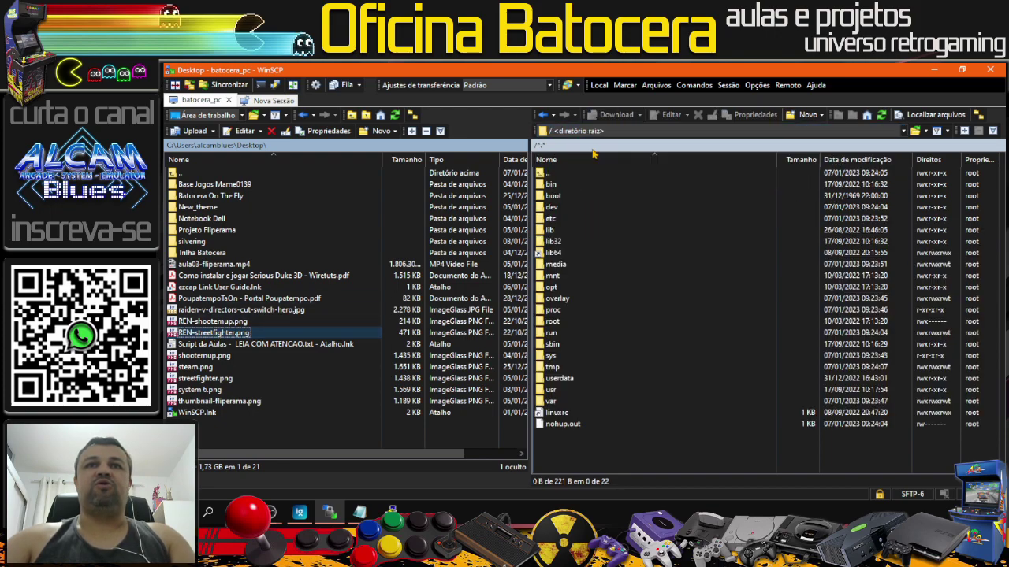
double_click(559, 378)
double_click(561, 332)
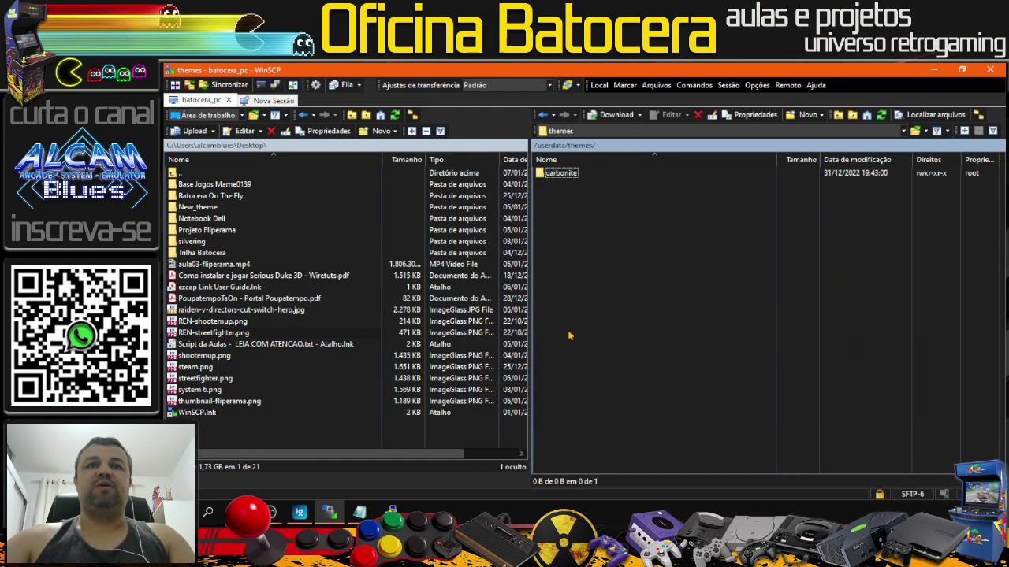
double_click(561, 173)
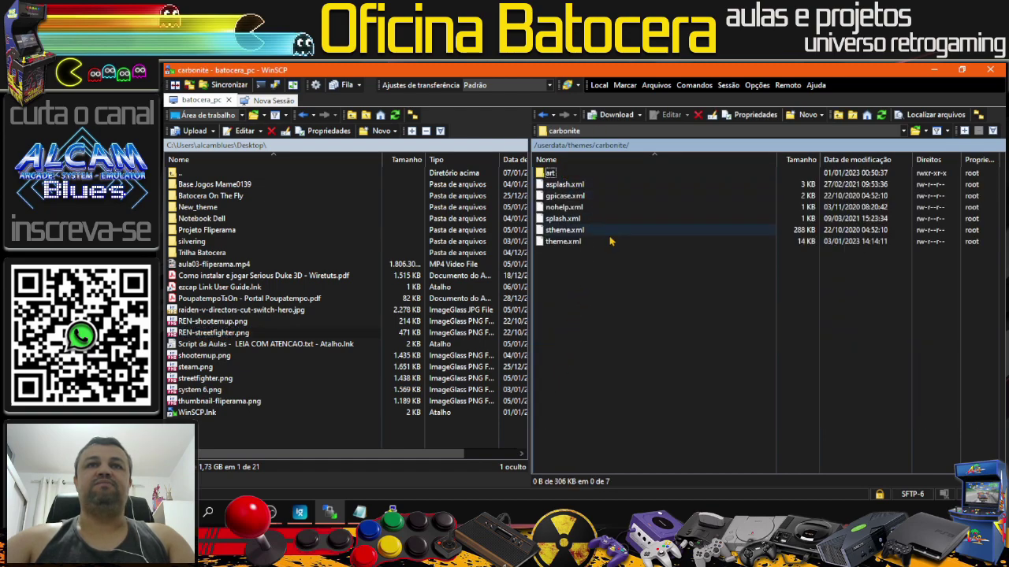
double_click(562, 174)
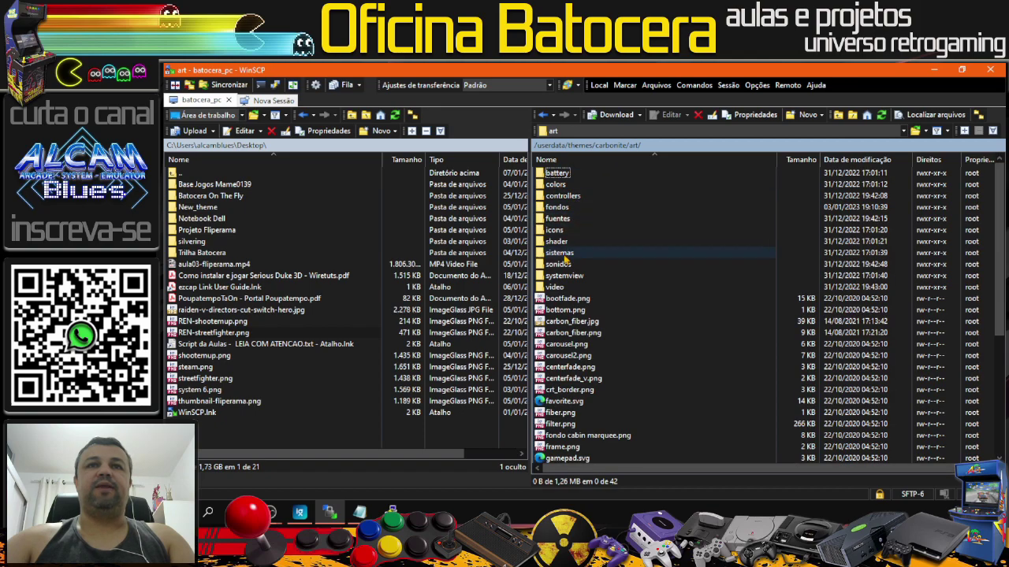
double_click(559, 253)
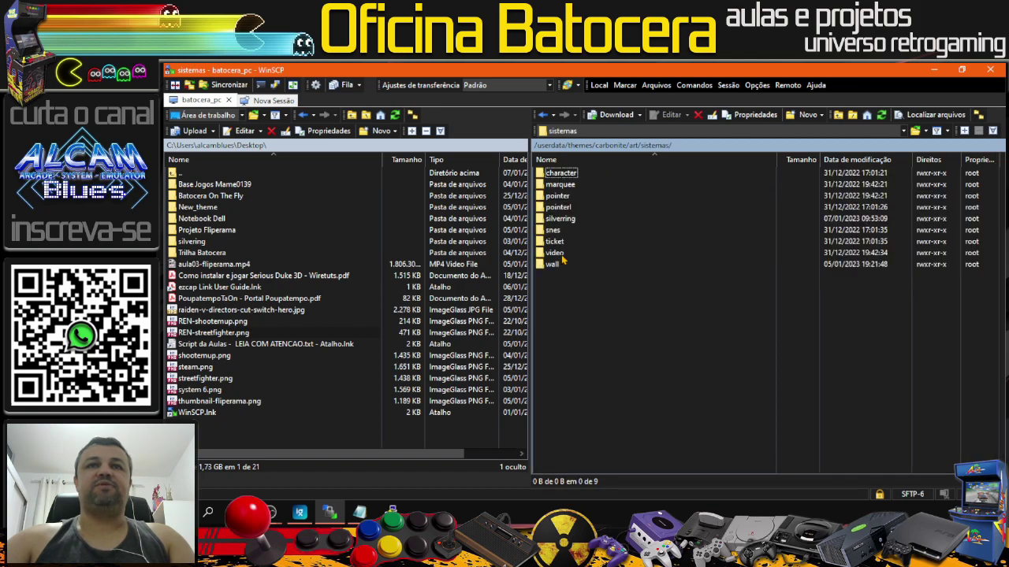
double_click(560, 218)
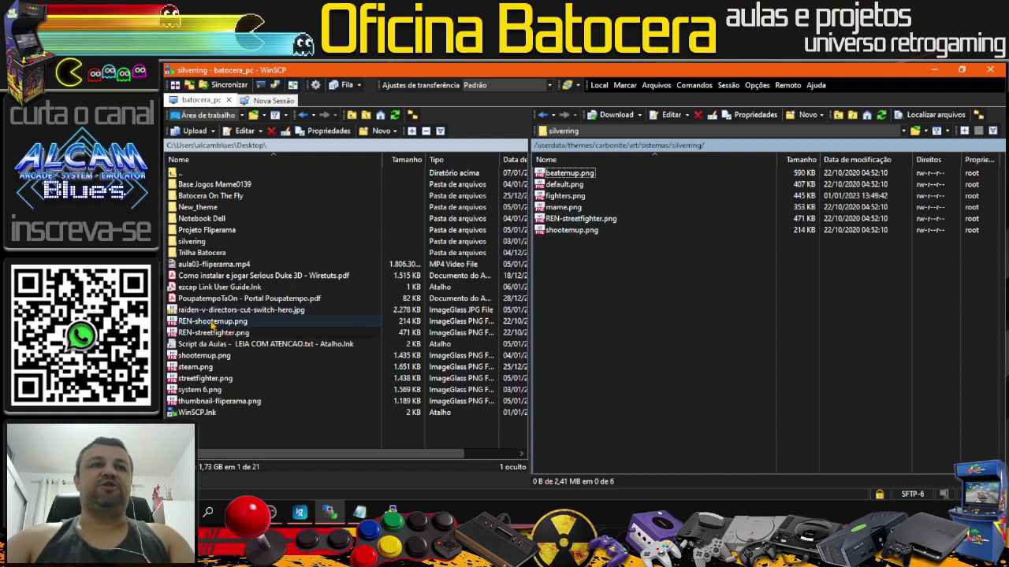
click(583, 221)
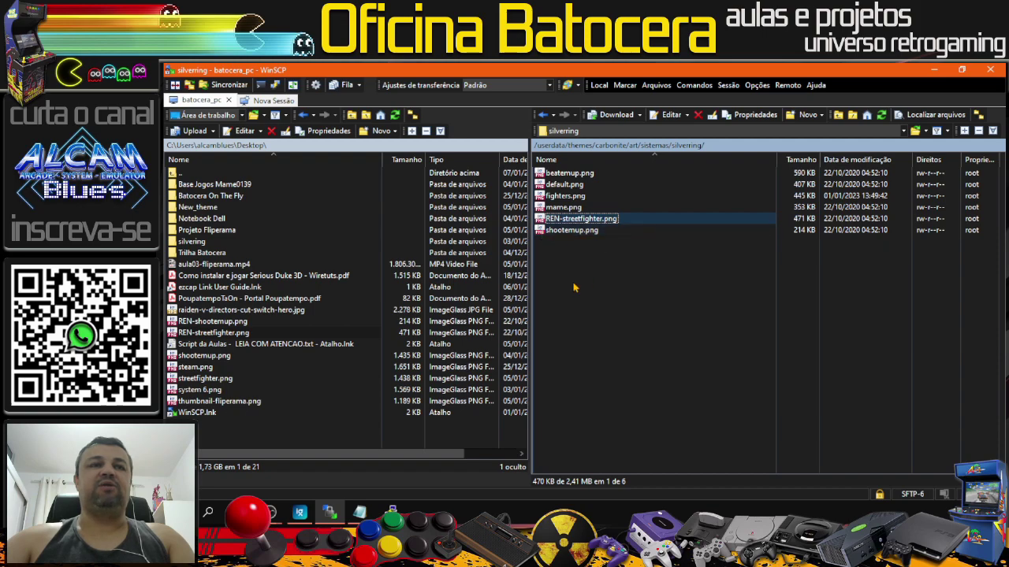
Step: Rename the remote REN-streetfighter.png to streetfighter.png by deleting its REN- prefix
right_click(577, 222)
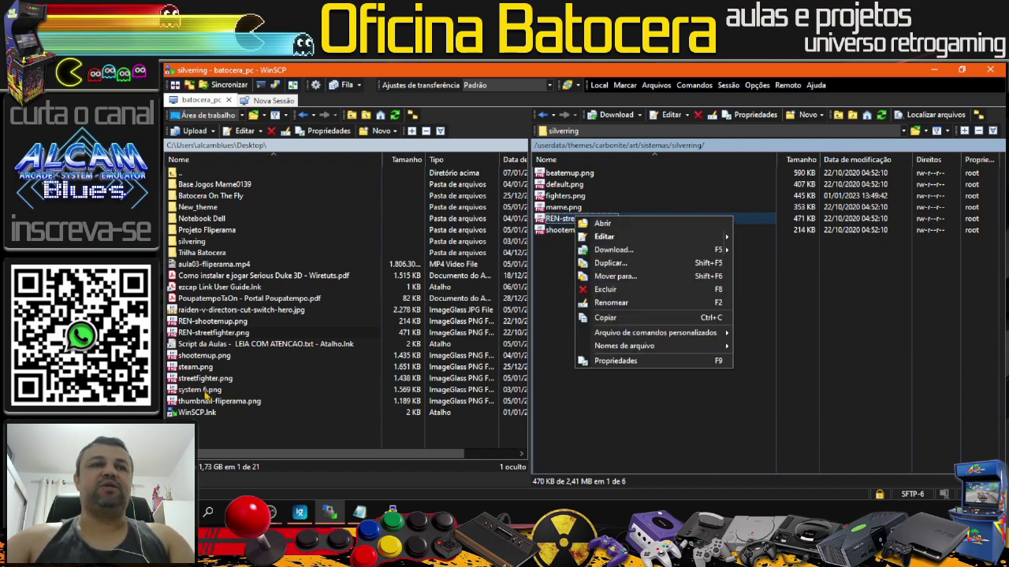
click(219, 332)
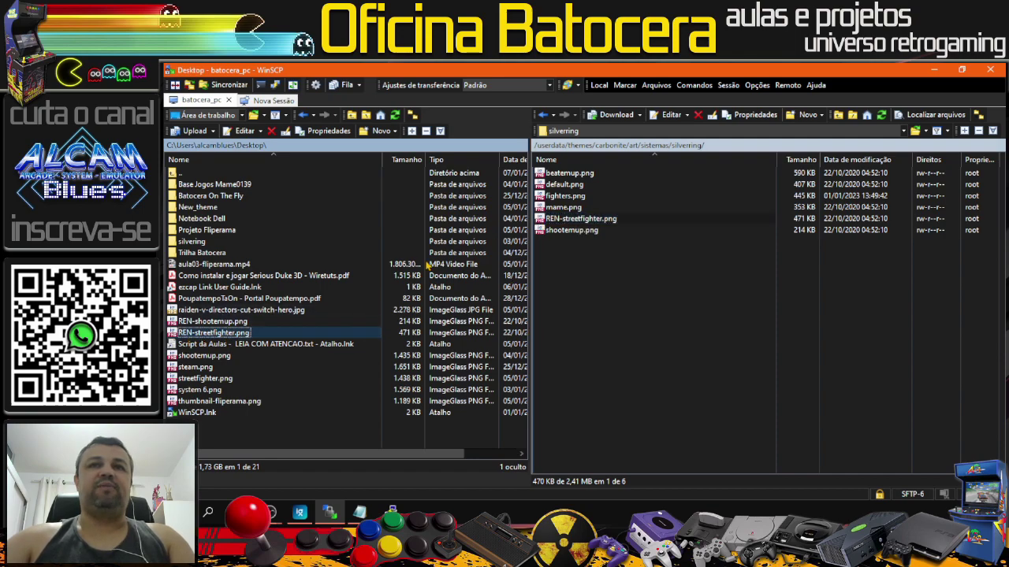
click(576, 222)
click(576, 222)
click(564, 219)
drag(564, 220, 545, 220)
key(BackSpace)
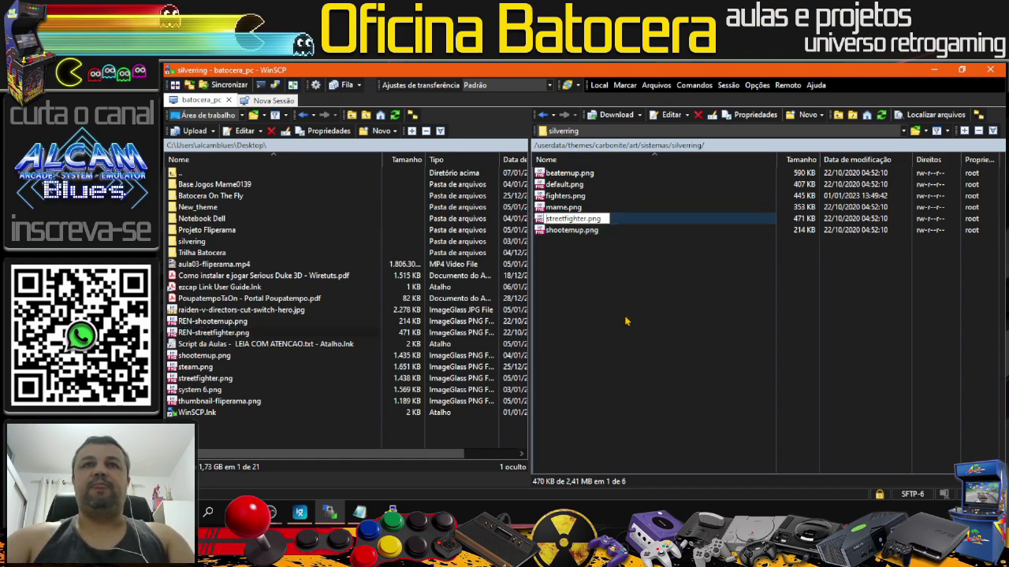
click(674, 332)
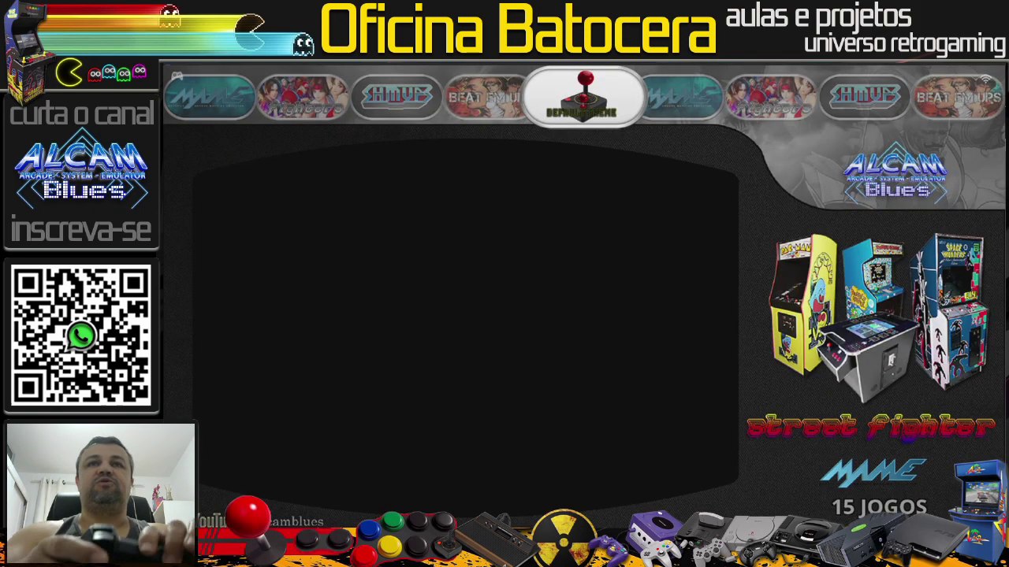
Step: Reload from the Batocera main menu and move to the Street Fighter system showing its new logo
key(Return)
key(Return)
key(Return)
key(Return)
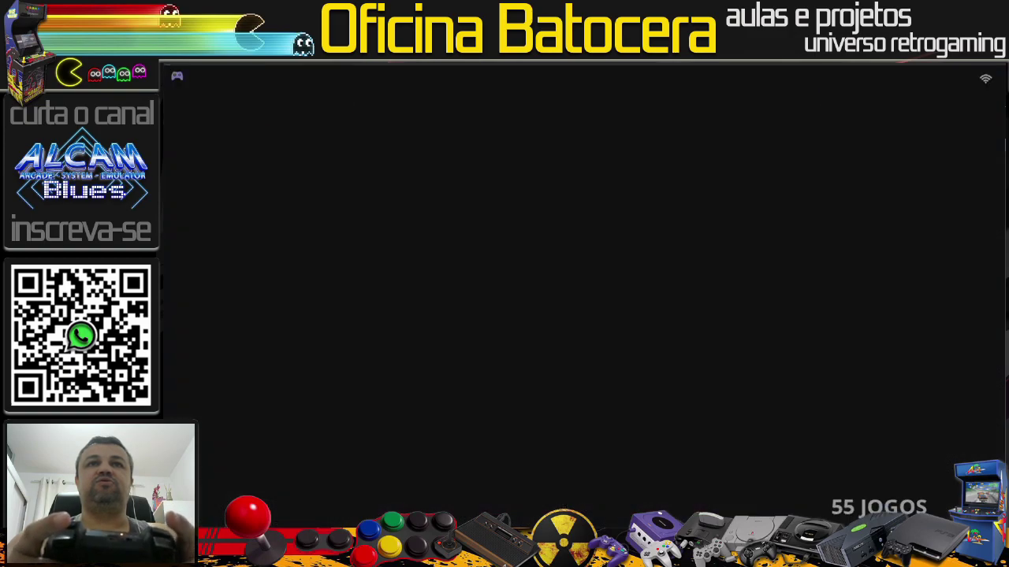
key(Right)
key(Right)
key(Right)
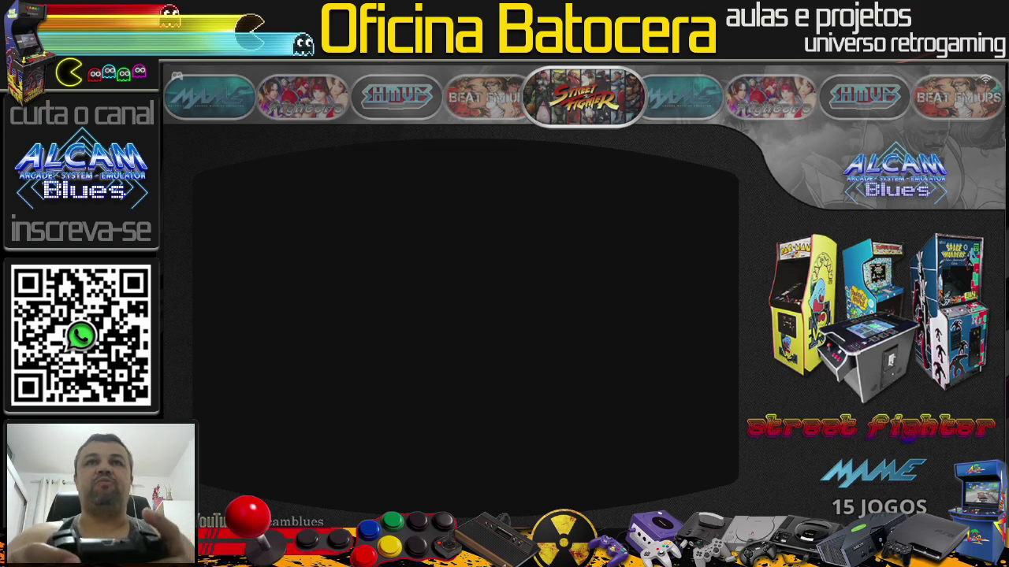
Step: Open the Street Fighter list and launch Street Fighter (US, set 1)
key(Return)
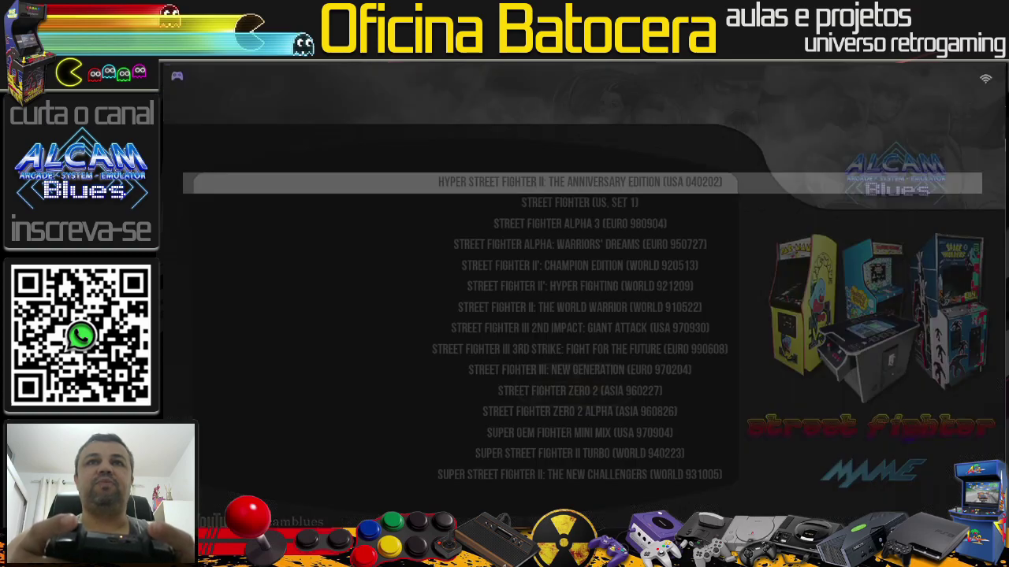
key(Down)
key(Down)
key(Down)
key(Down)
key(Down)
key(Down)
key(Down)
key(Down)
key(Down)
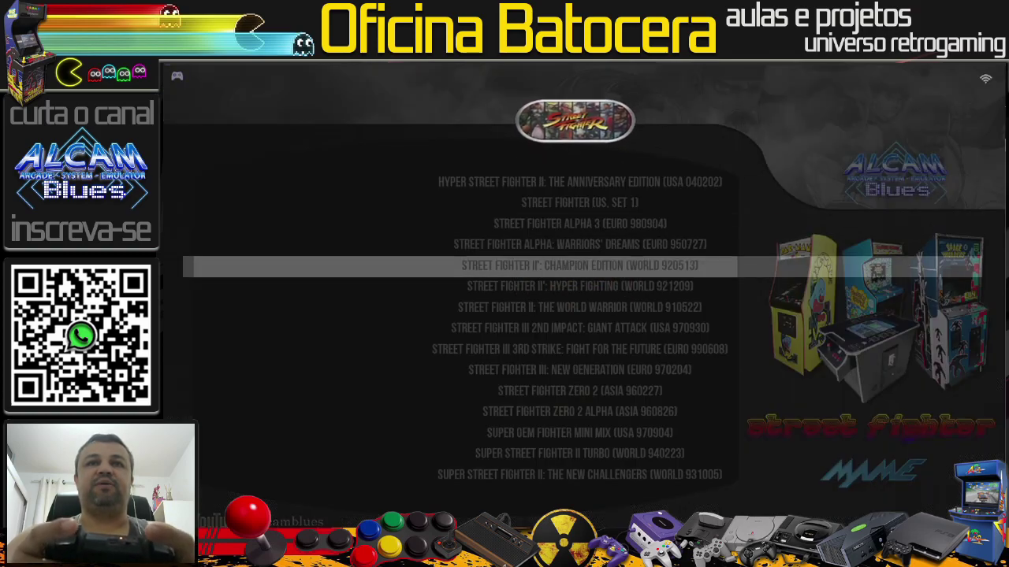
key(Up)
key(Up)
key(Up)
key(Up)
key(Up)
key(Up)
key(Up)
key(Up)
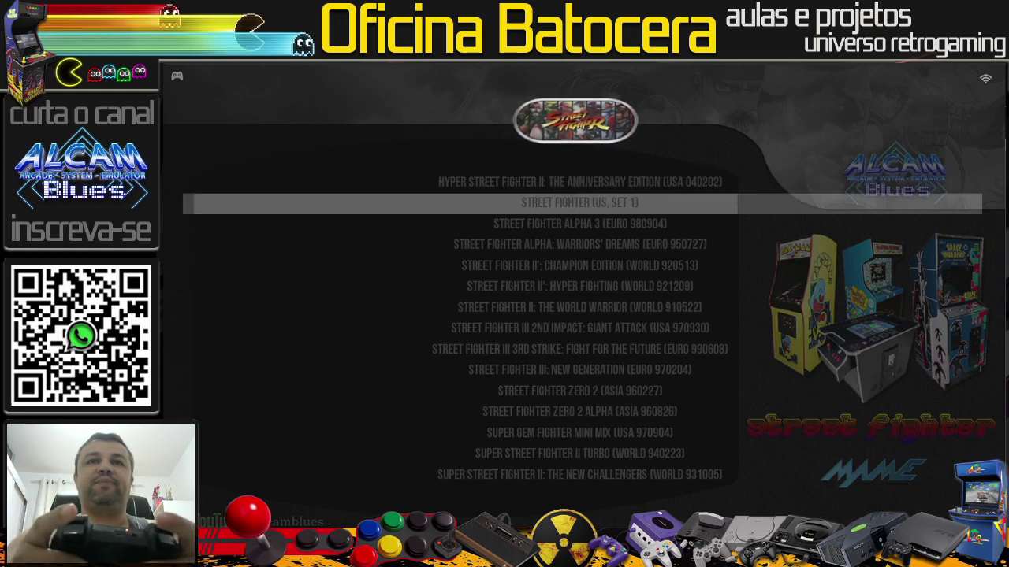
key(Return)
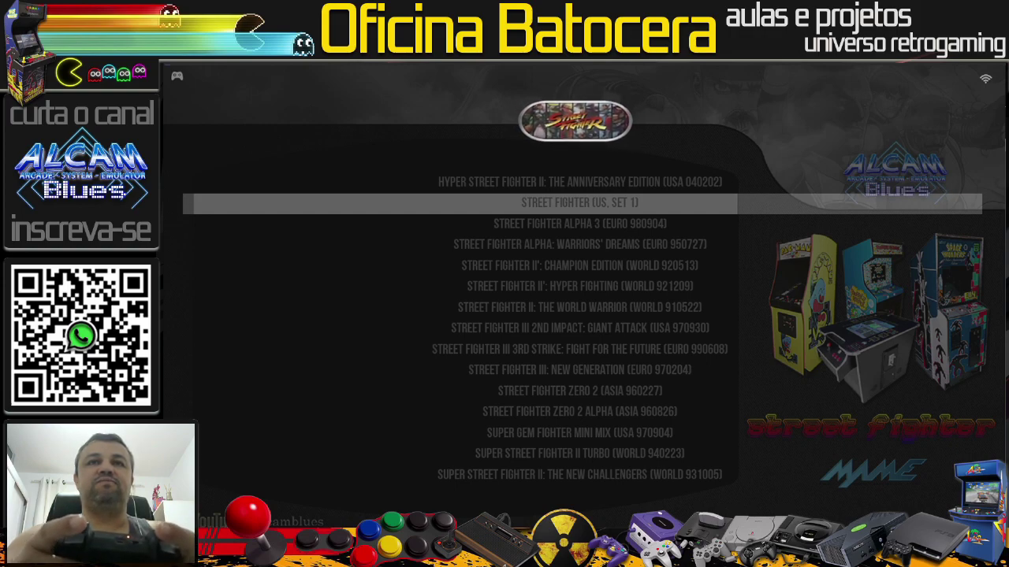
Step: Select and launch Street Fighter III 2nd Impact from the list
key(Down)
key(Down)
key(Down)
key(Down)
key(Down)
key(Down)
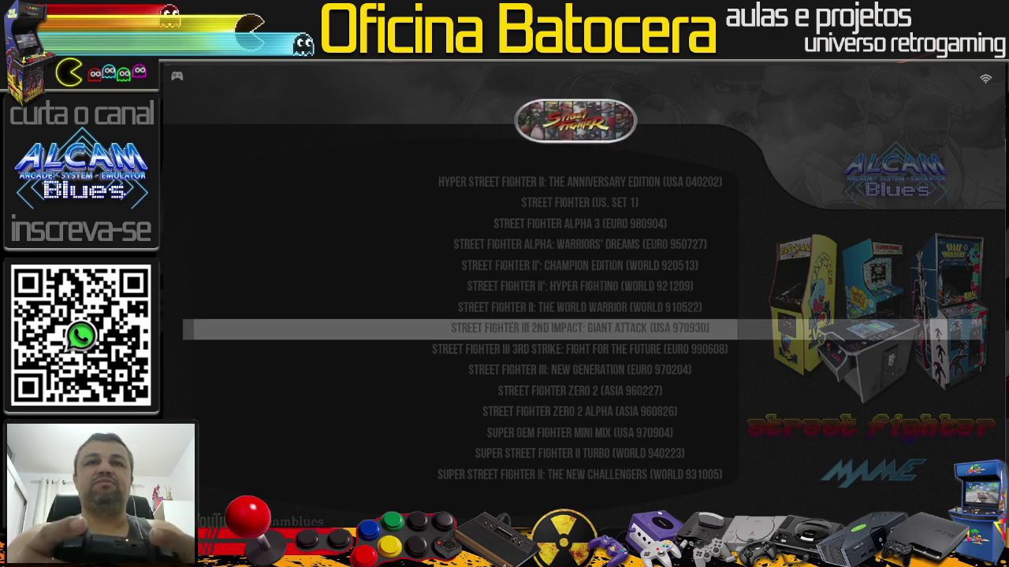
key(Down)
key(Up)
key(Down)
key(Up)
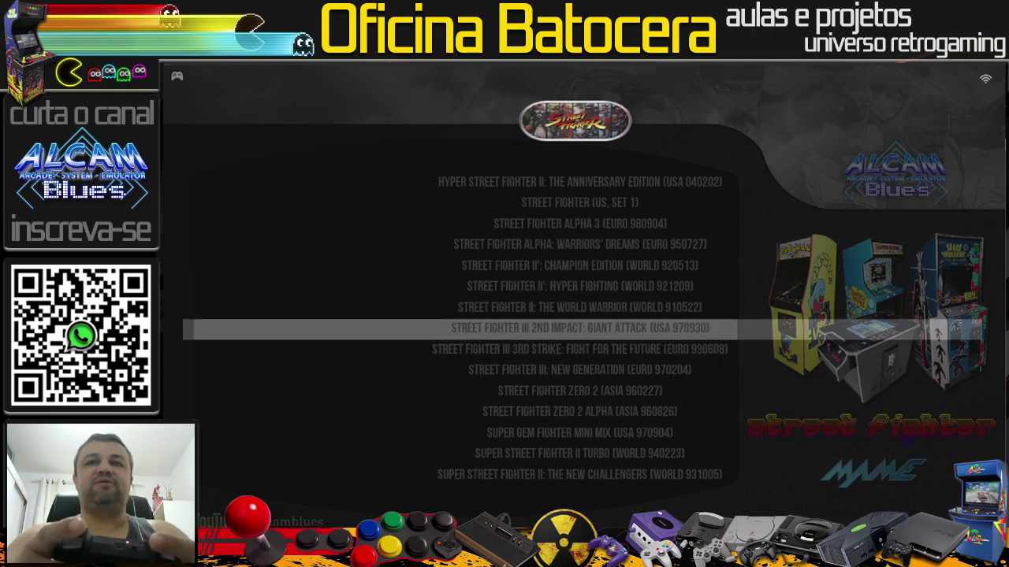
key(Return)
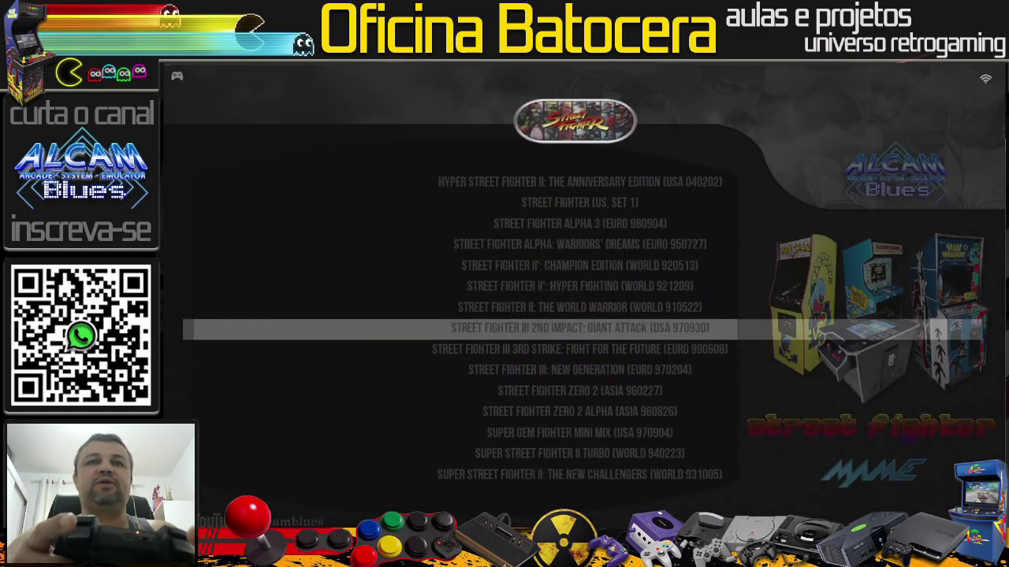
Step: Browse the Street Fighter game list again, then switch over to the WinSCP session
key(Down)
key(Up)
key(Up)
key(Down)
key(Down)
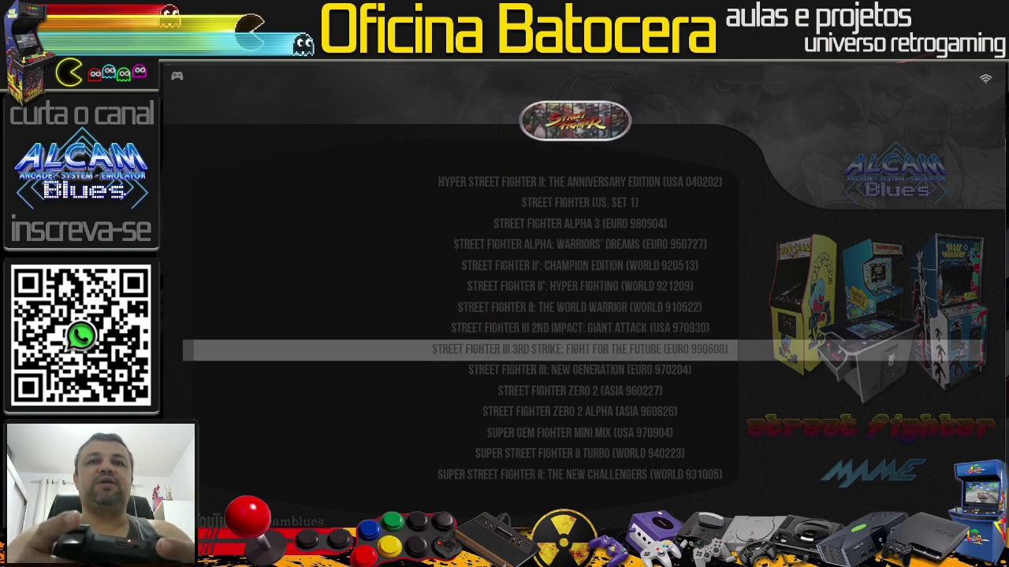
key(Up)
key(Up)
key(Up)
key(Up)
key(Up)
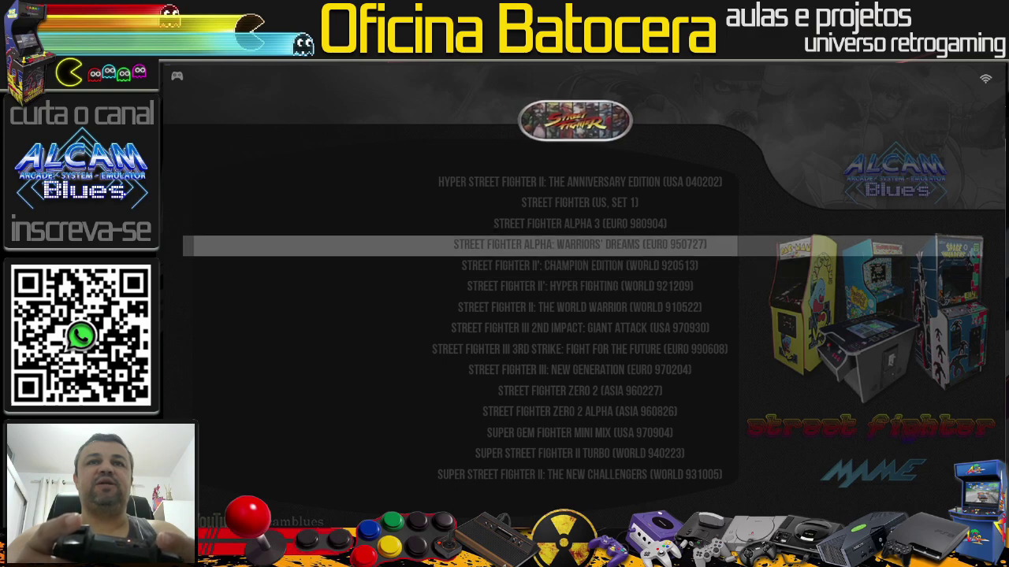
key(Down)
key(Down)
key(Down)
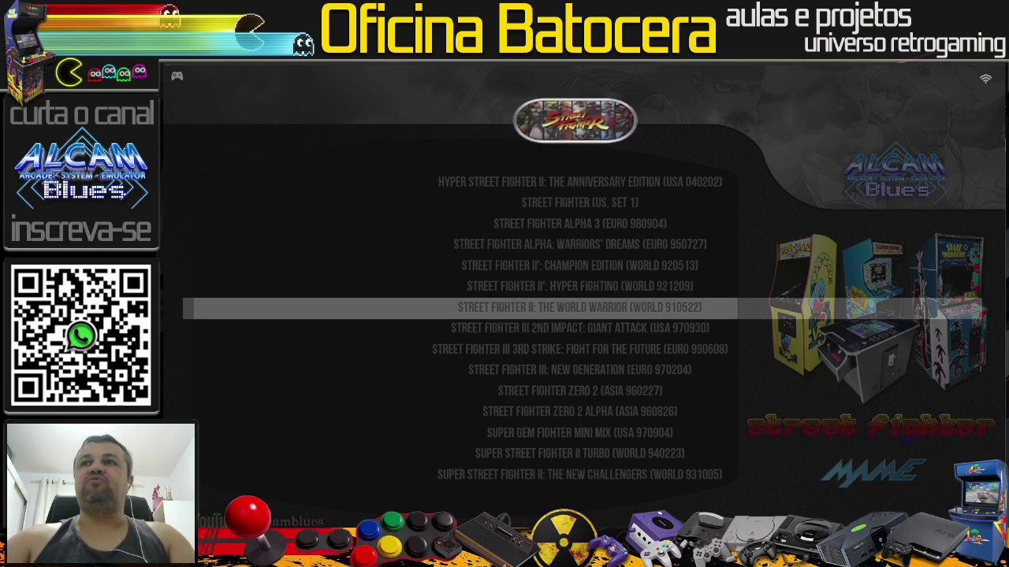
key(alt+Tab)
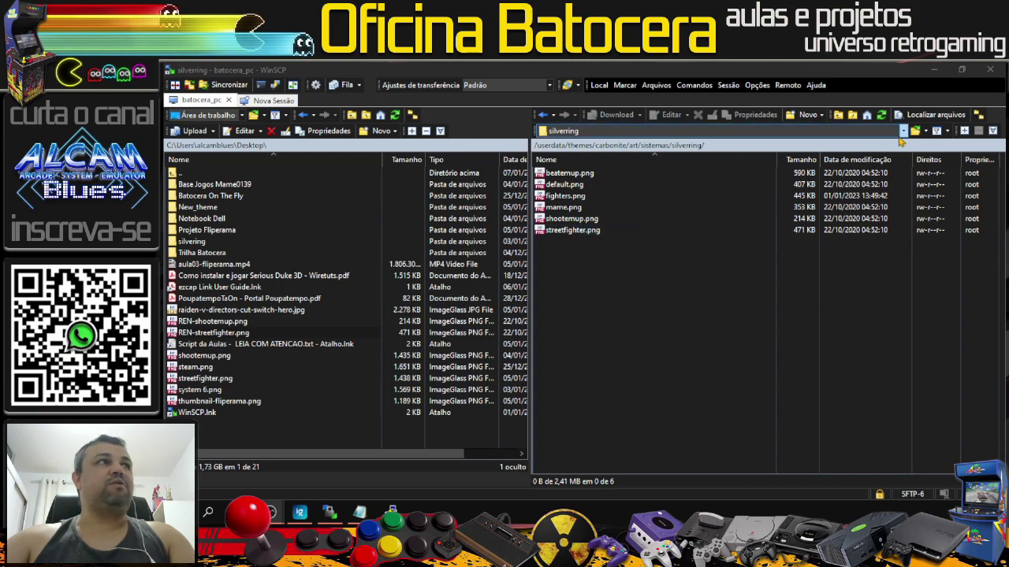
Step: Browse the remote panel to /userdata/system and open batocera.conf in the editor
click(903, 132)
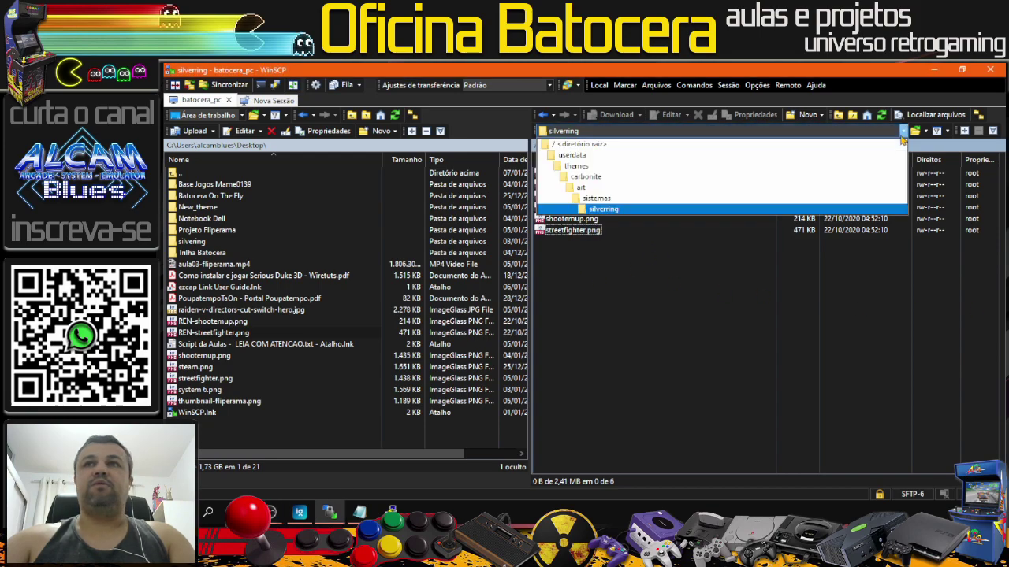
click(572, 155)
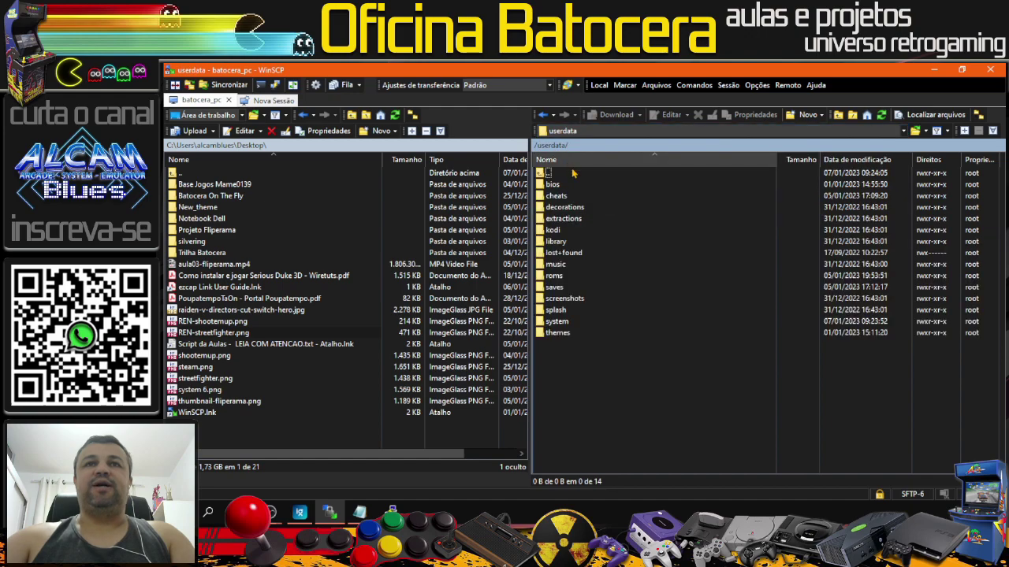
double_click(565, 323)
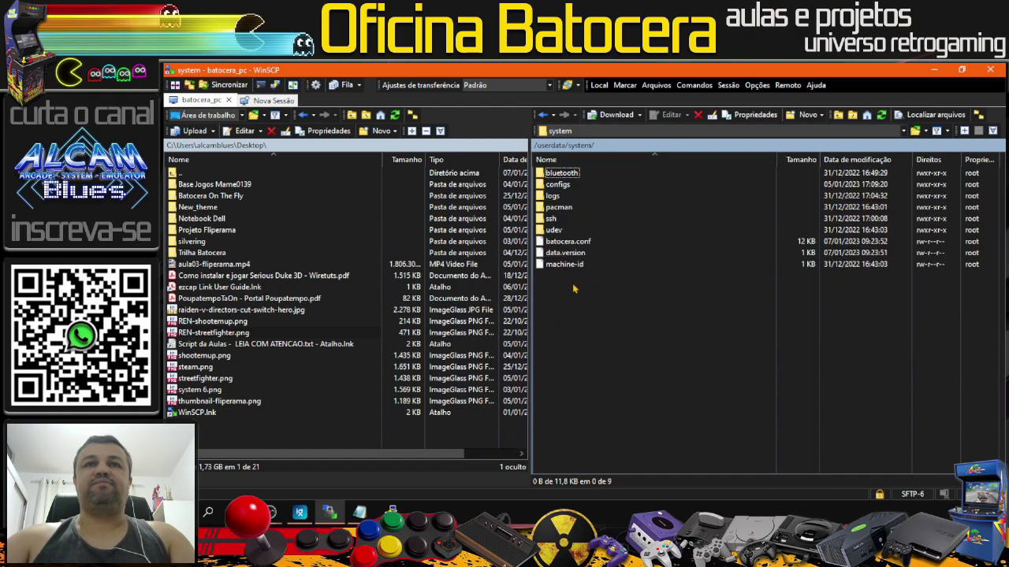
click(574, 245)
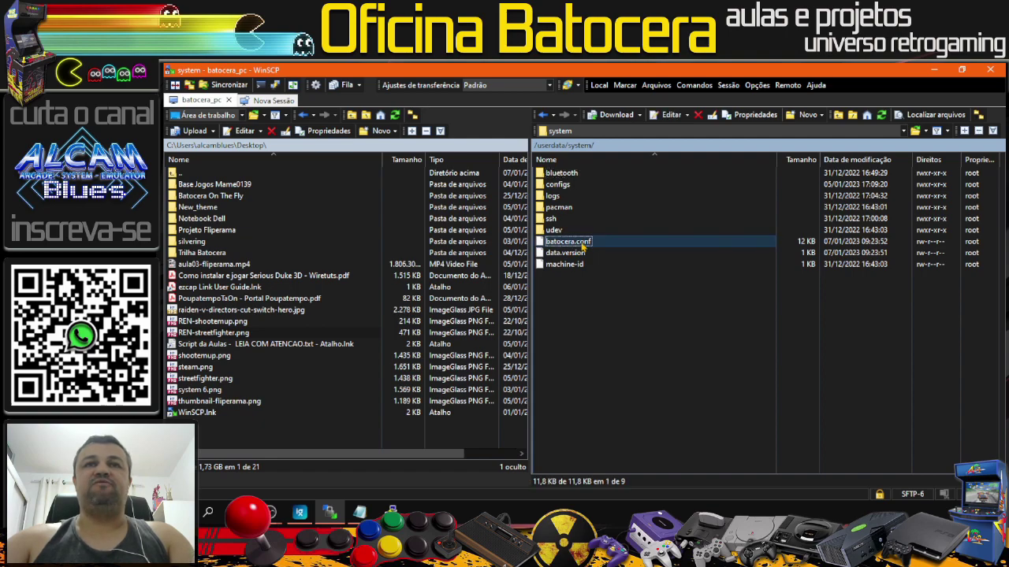
double_click(583, 247)
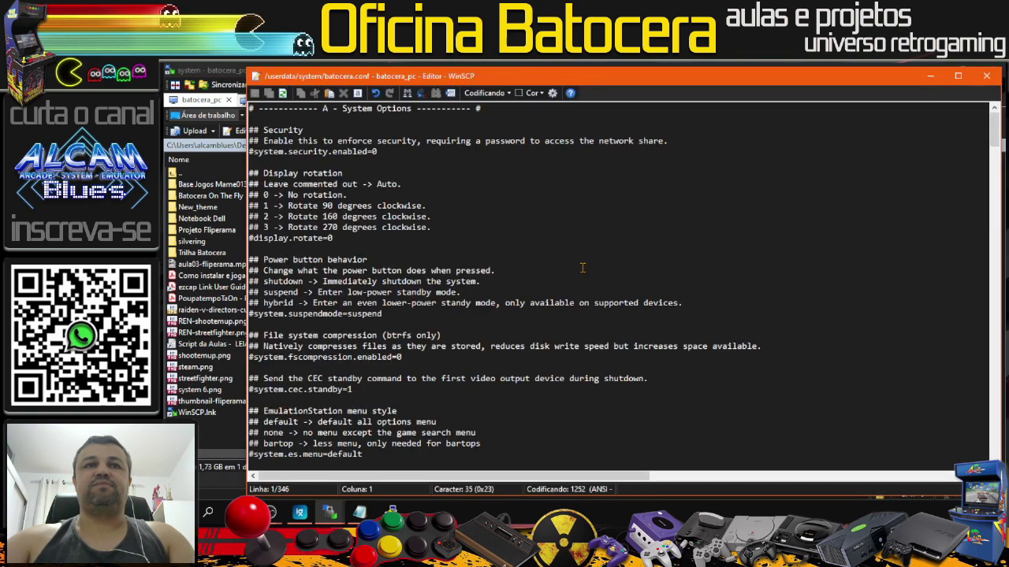
Step: Review the User-generated Configurations section with the MAME core lines, then close the editor
scroll(589, 307, down, 10)
scroll(589, 306, down, 10)
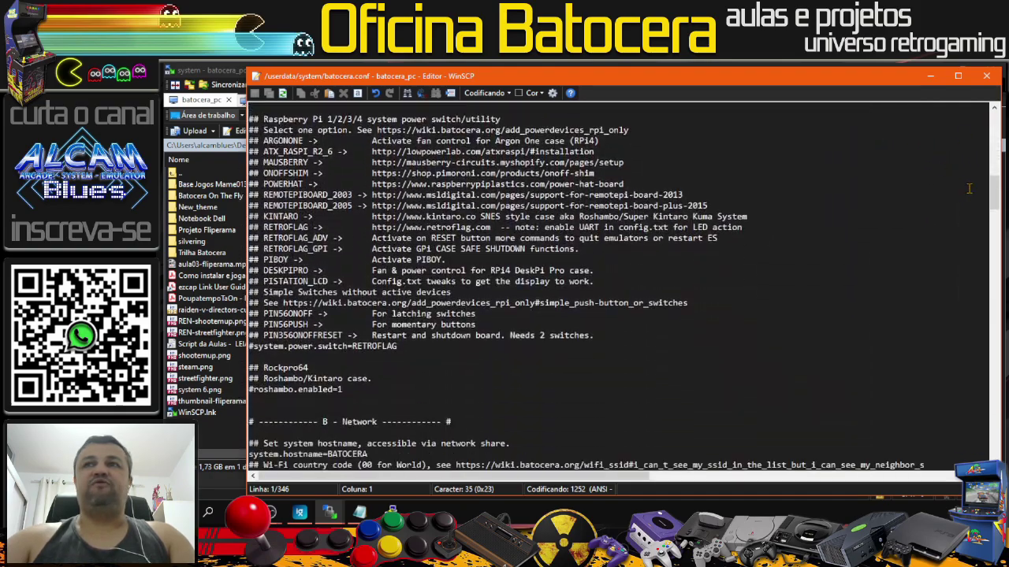
drag(994, 192, 994, 461)
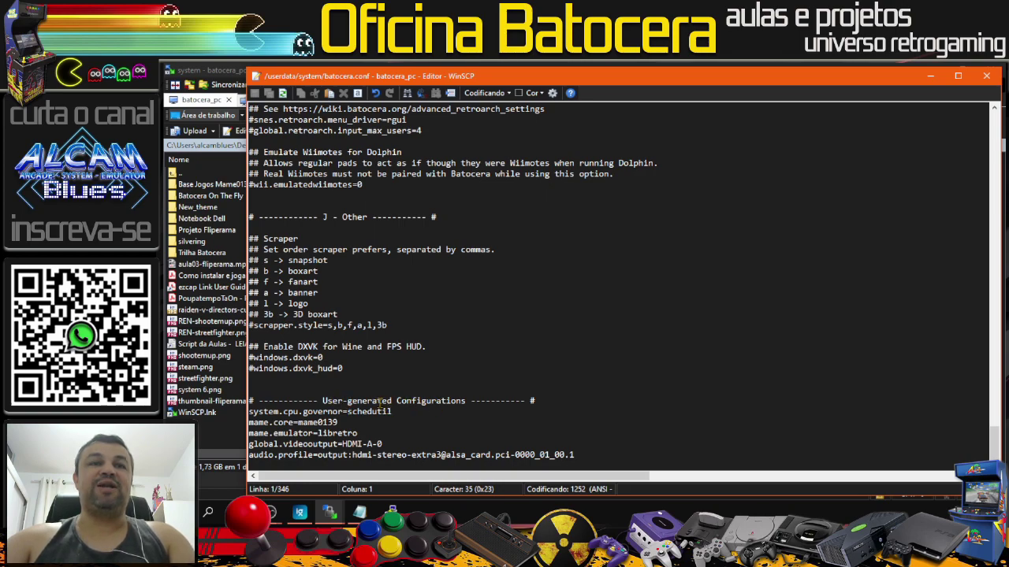
drag(322, 402, 466, 402)
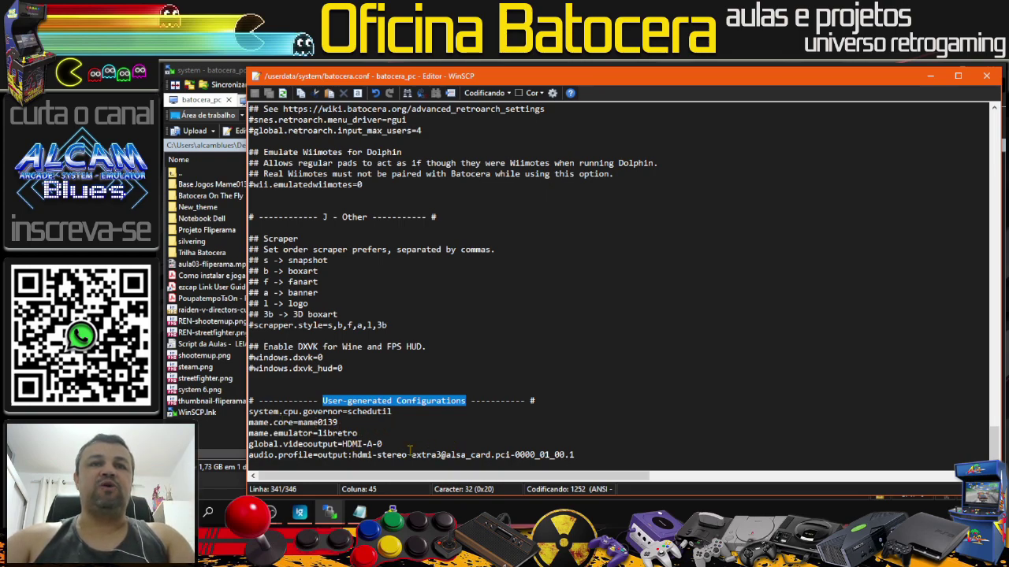
click(601, 455)
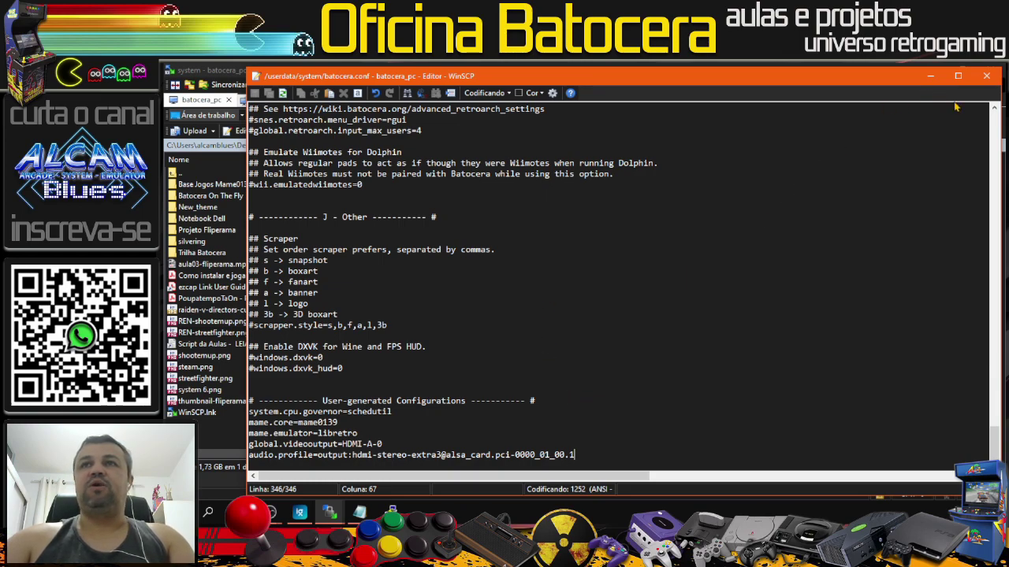
click(986, 77)
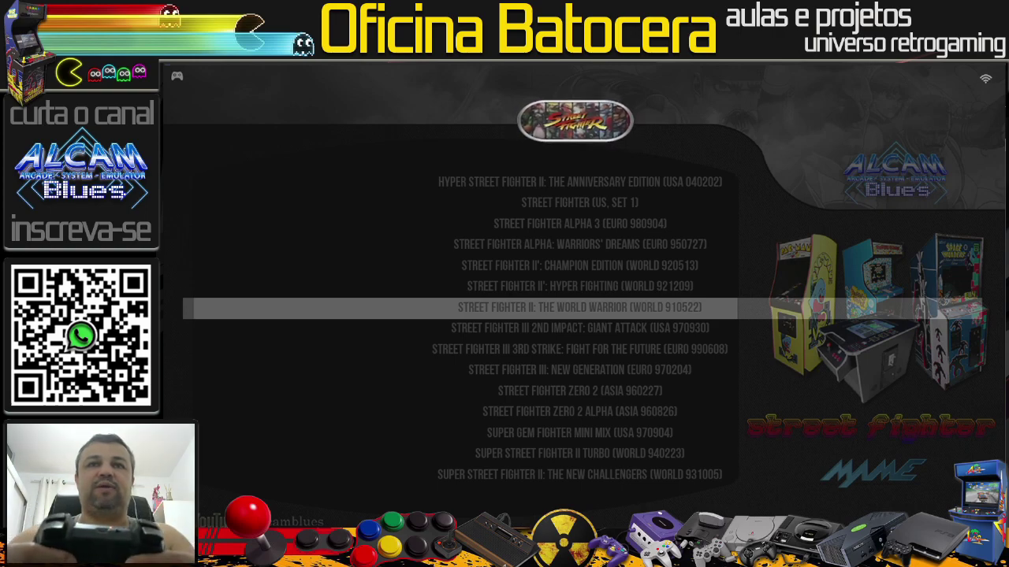
Step: Check Street Fighter II: The World Warrior's advanced game options (emulator Automático), then return to the carousel
key(Return)
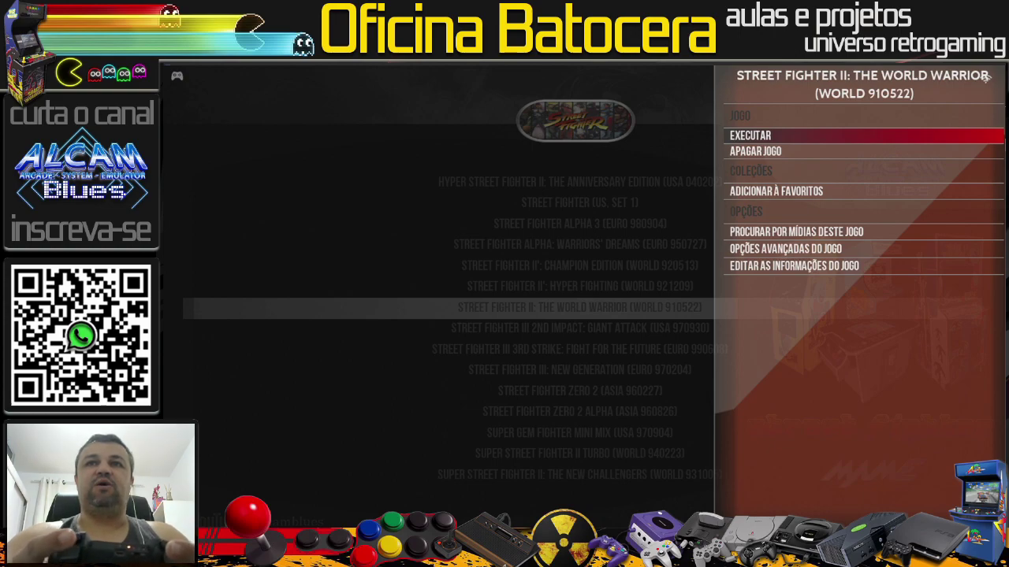
key(Down)
key(Down)
key(Down)
key(Down)
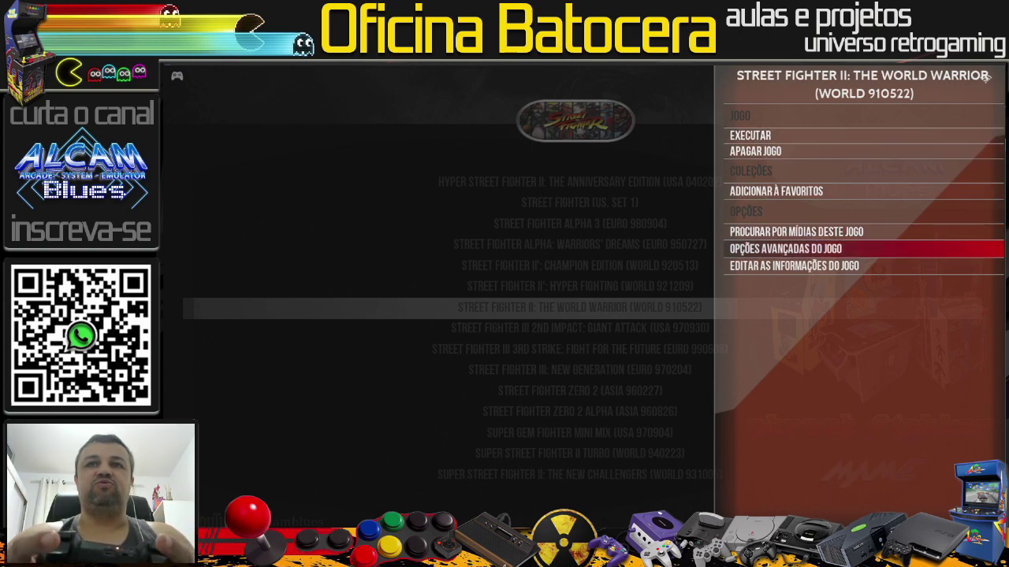
key(Return)
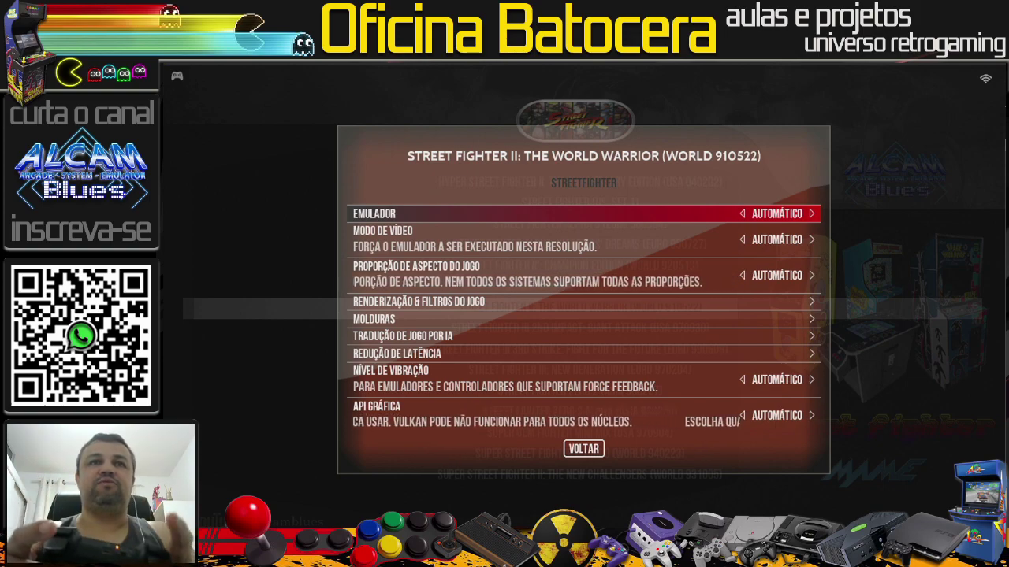
key(Escape)
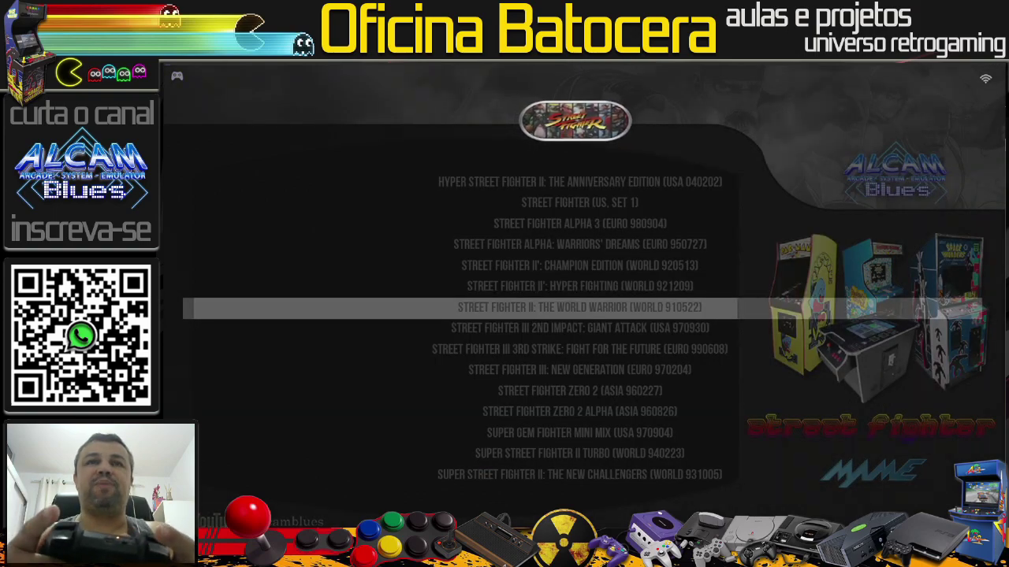
key(Escape)
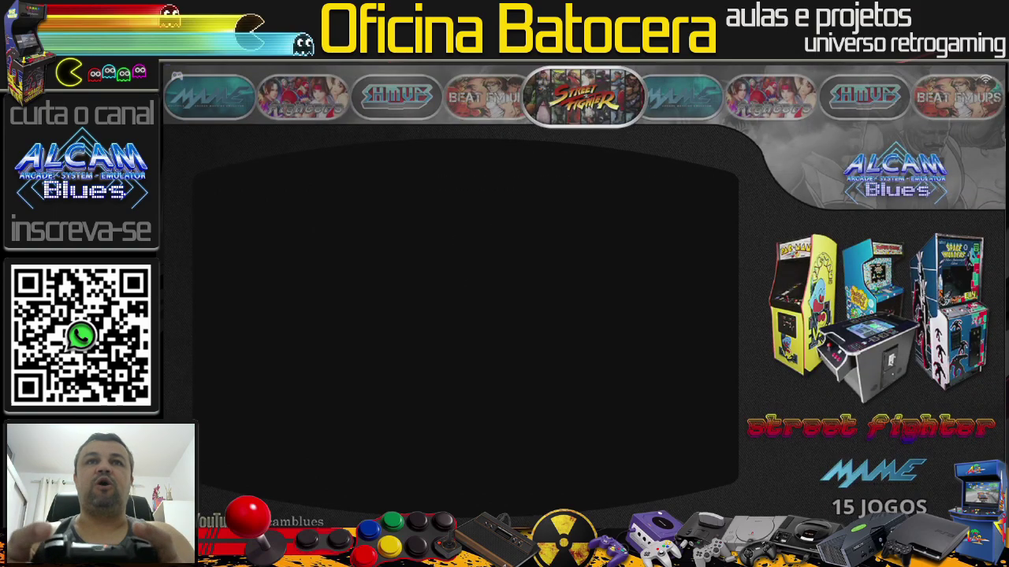
key(Return)
Step: Open the MAME entry under Ajustes de Jogo > Configuração Avançada por Sistema to check its emulator, LIBRETRO: MAME0139
key(Down)
key(Down)
key(Down)
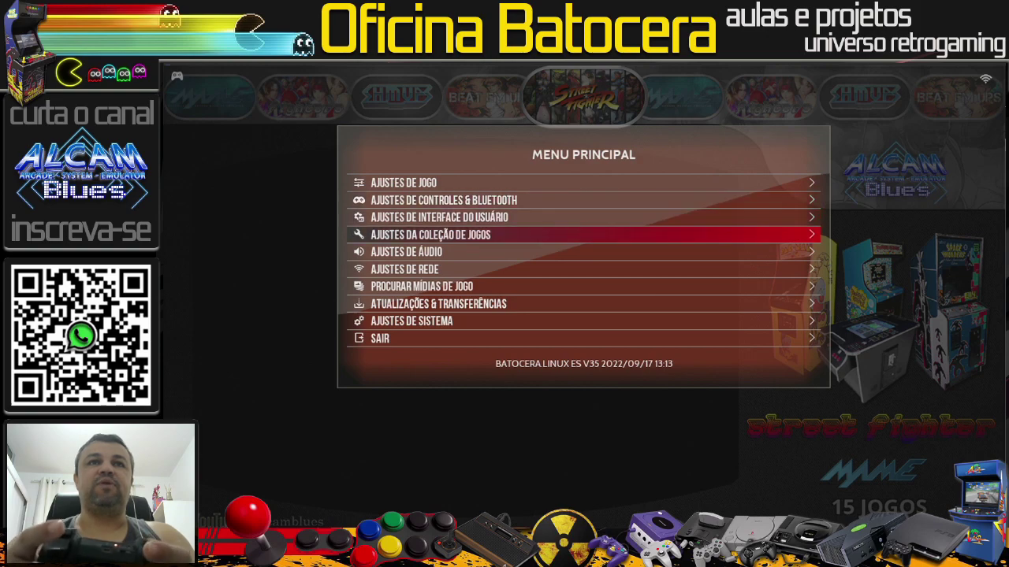
key(Up)
key(Up)
key(Up)
key(Return)
key(Up)
key(Up)
key(Up)
key(Up)
key(Up)
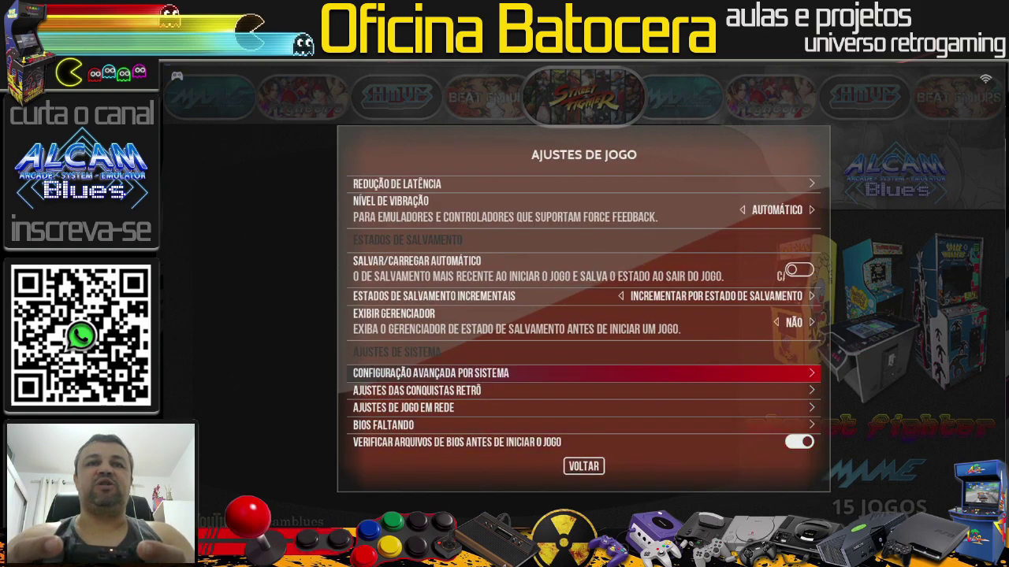
key(Return)
key(Down)
key(Down)
key(Down)
key(Down)
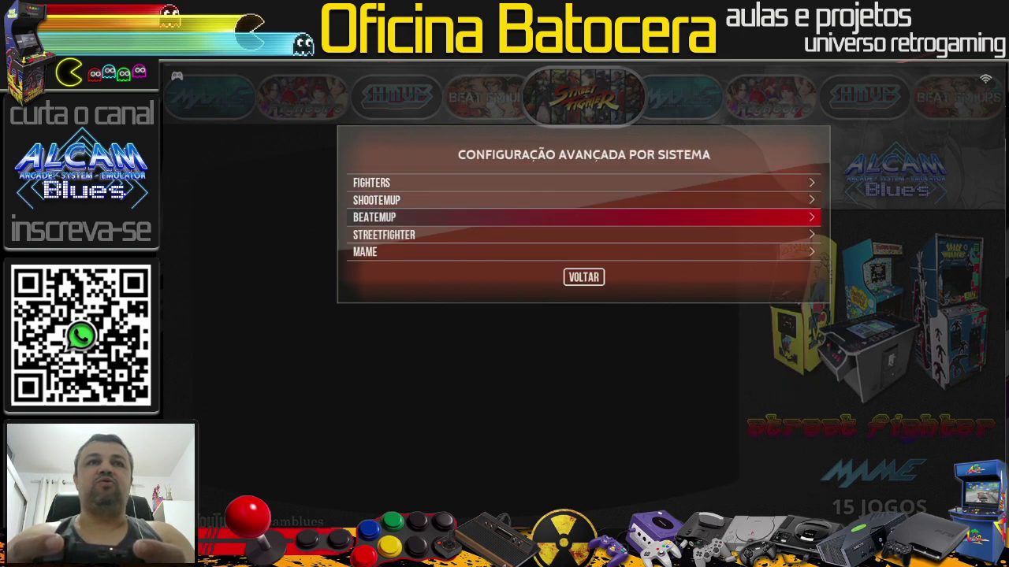
key(Return)
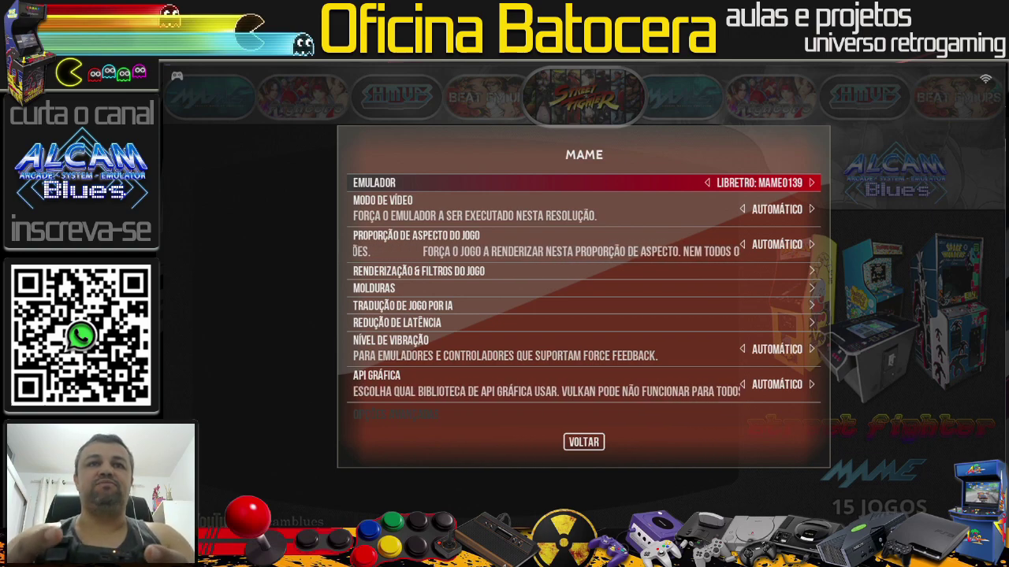
Step: Back out of the settings menus and open the Street Fighter game list
key(Escape)
key(Escape)
key(Escape)
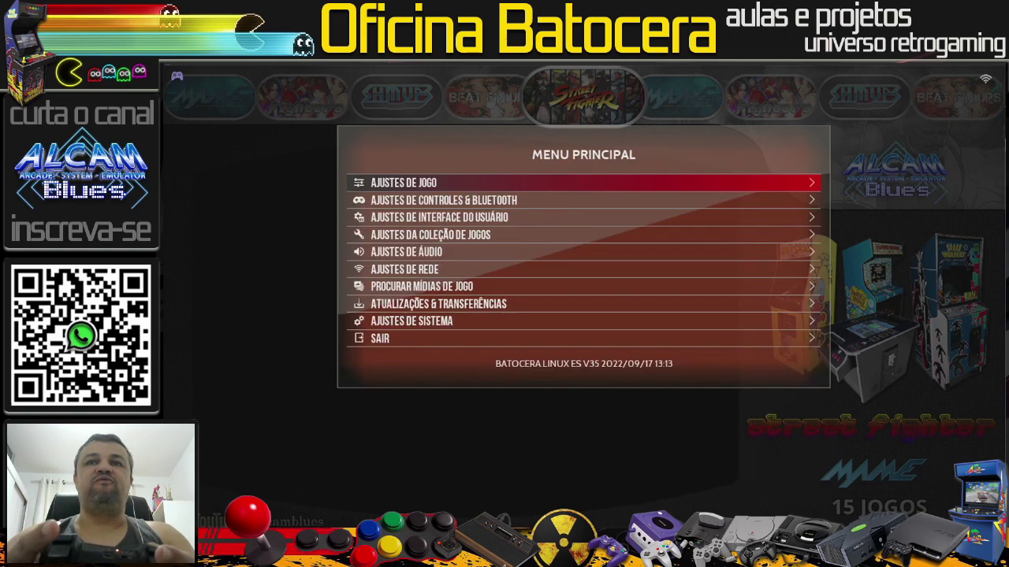
key(Escape)
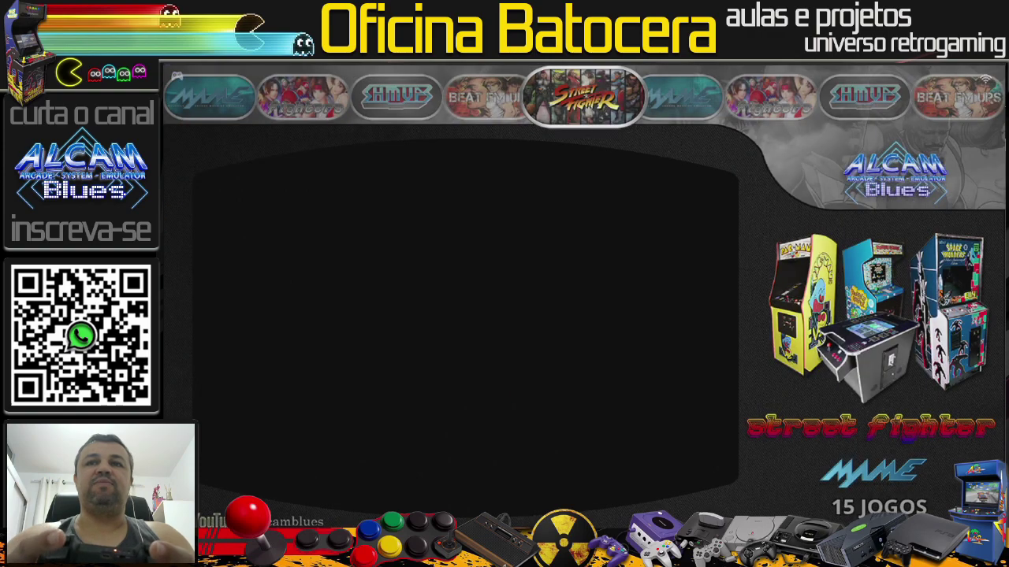
key(Return)
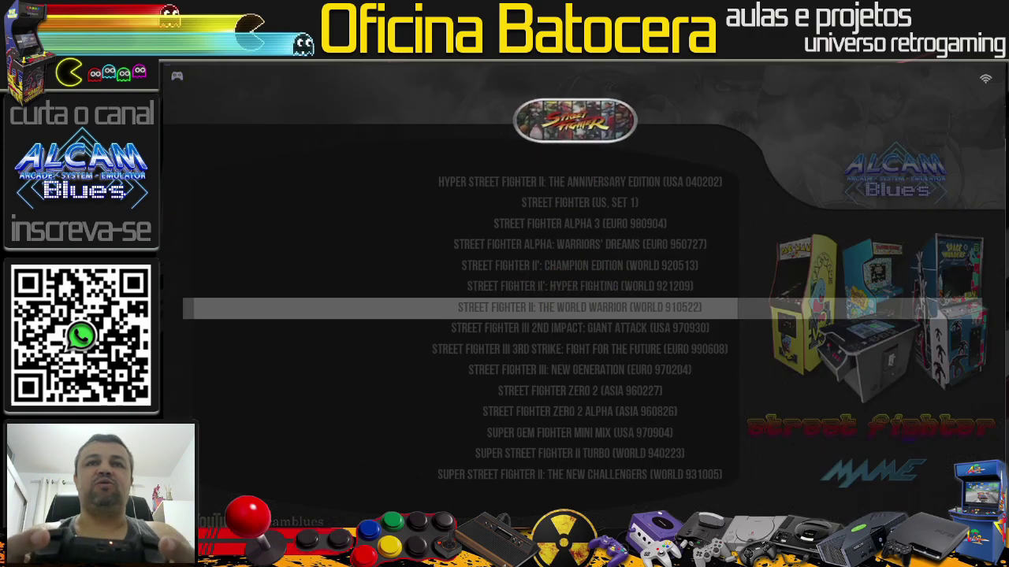
Step: Open the advanced game options for Street Fighter III 2nd Impact
key(Down)
key(Down)
key(Up)
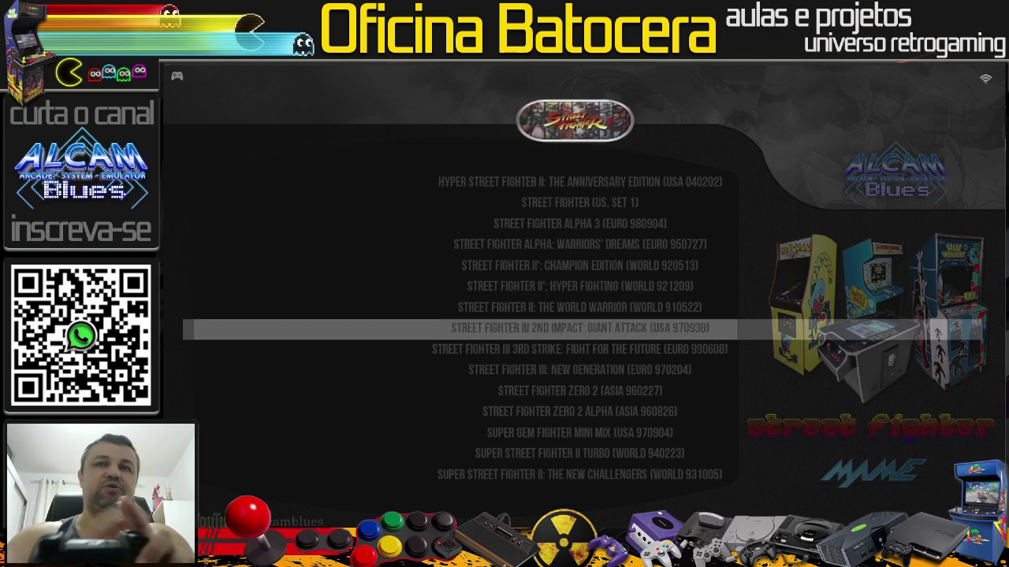
key(space)
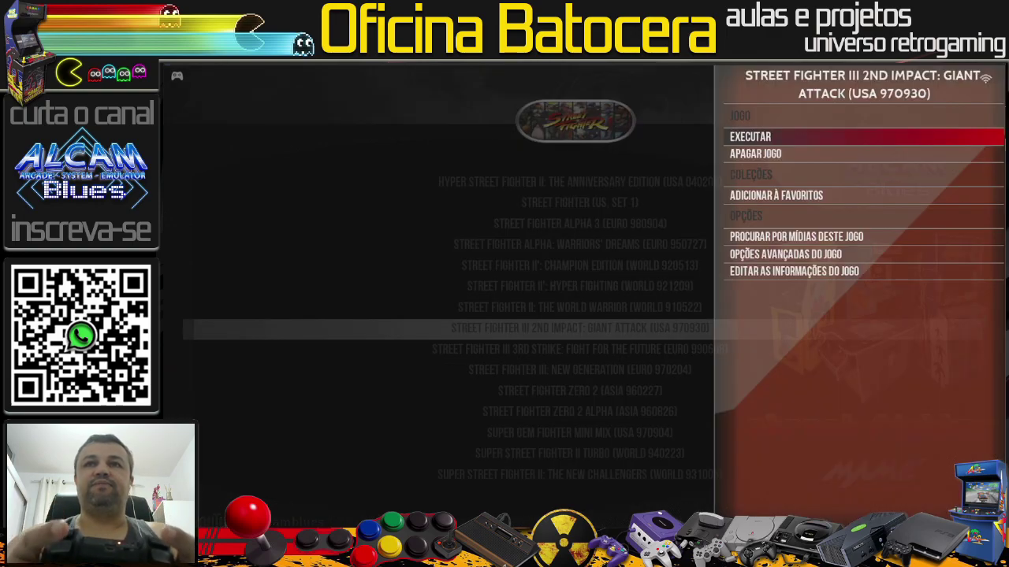
key(Down)
key(Down)
key(Down)
key(Down)
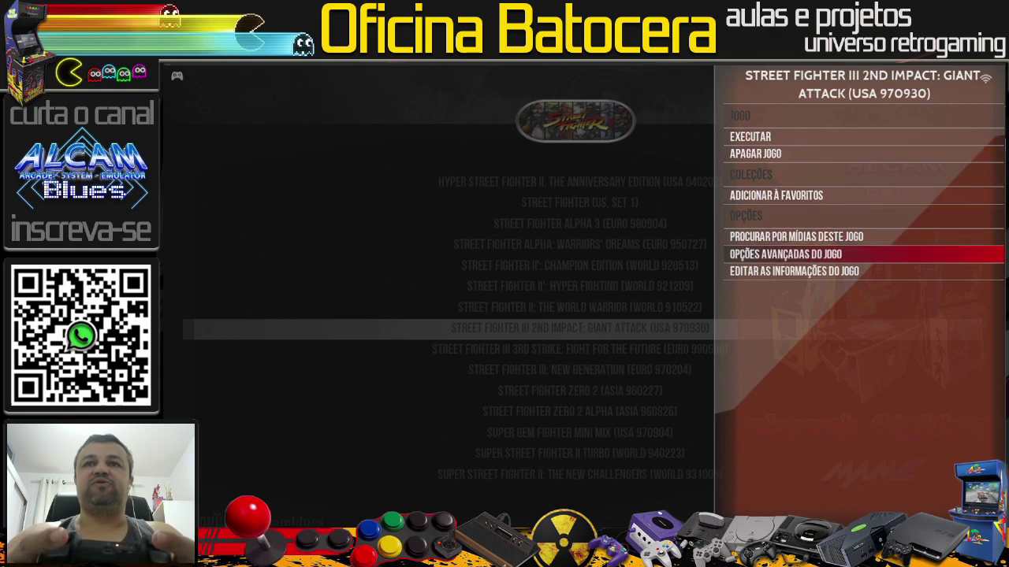
key(Return)
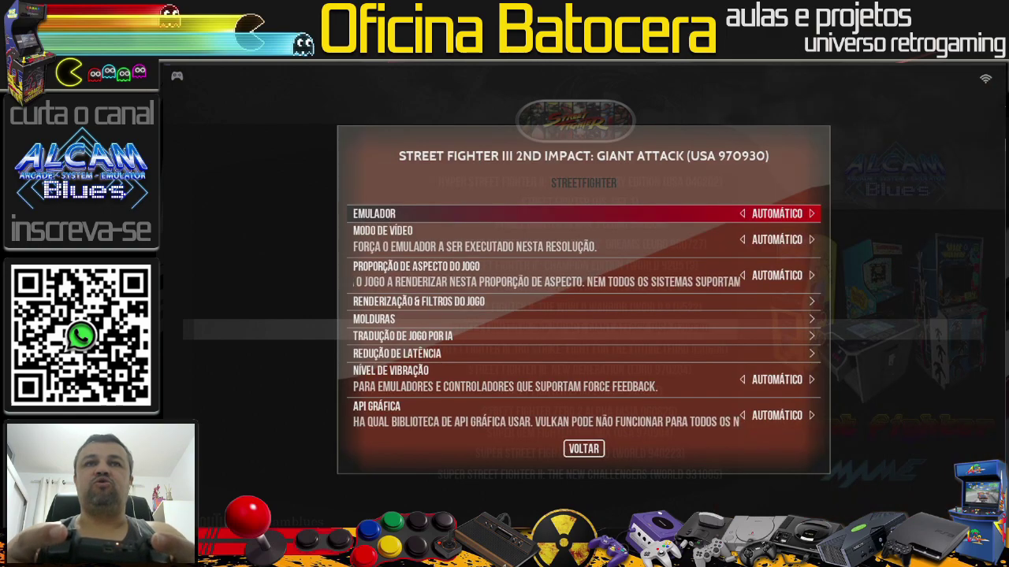
Step: Set 2nd Impact's emulator to Libretro: MAME, close the options, and launch the game
key(Return)
key(Down)
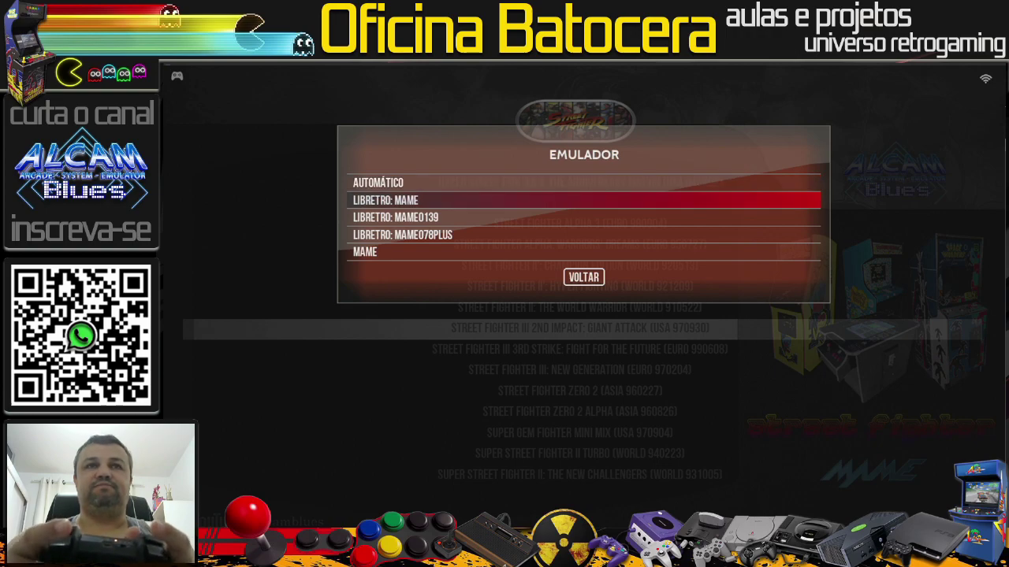
key(Return)
key(Escape)
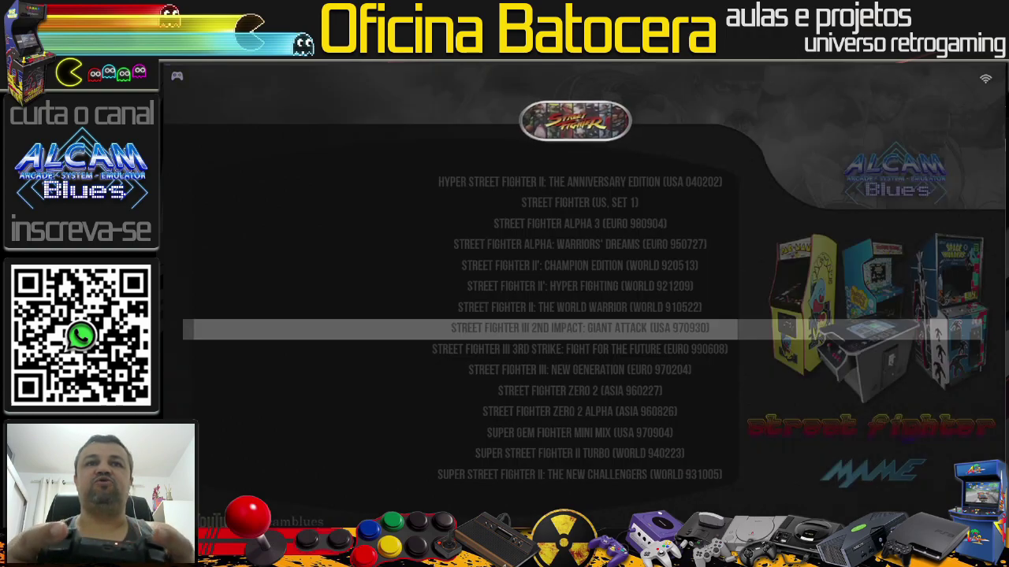
key(Return)
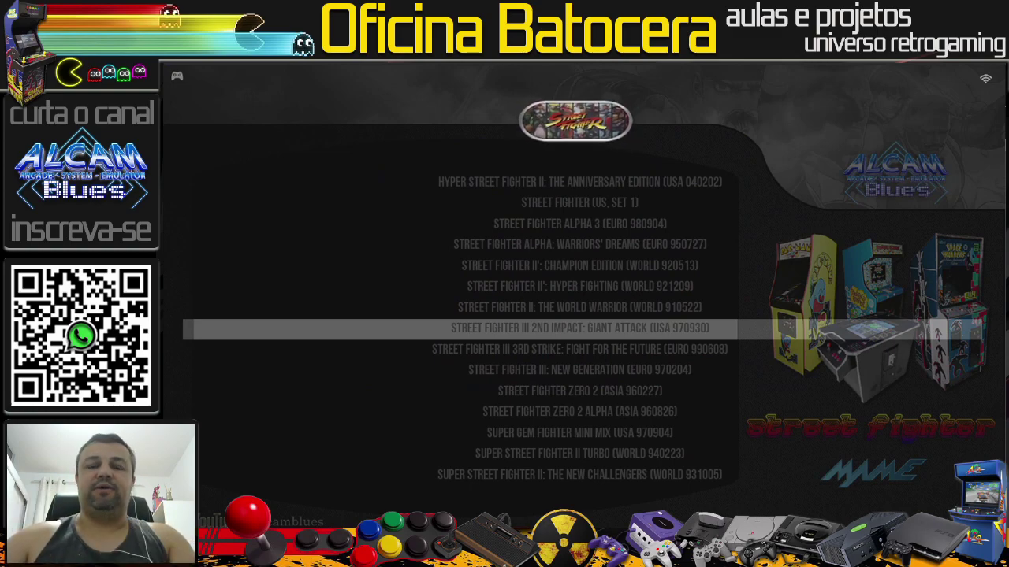
Step: Reopen Street Fighter III 2nd Impact's advanced options, keep the emulator on Libretro: MAME, and back out
key(BackSpace)
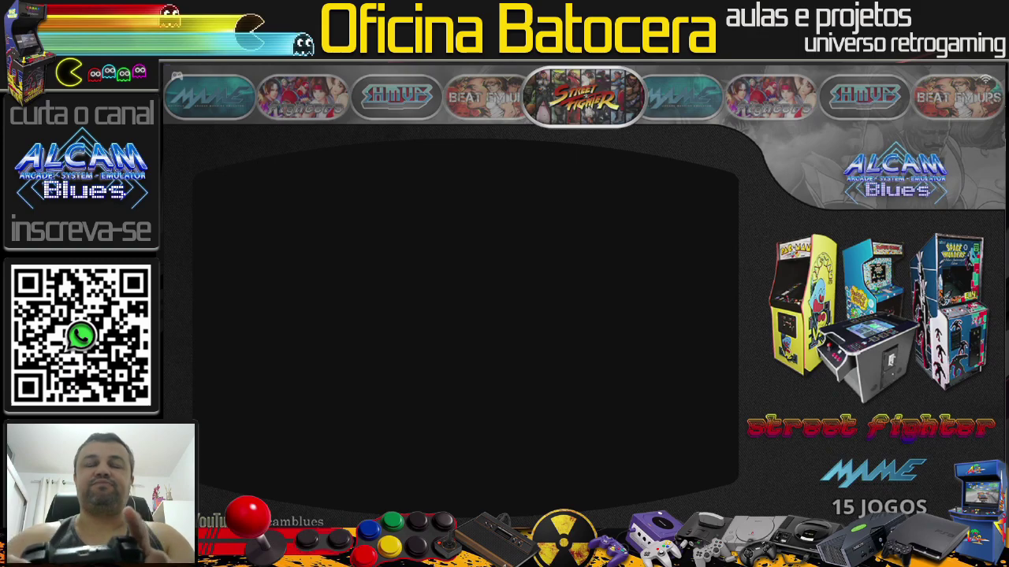
key(Return)
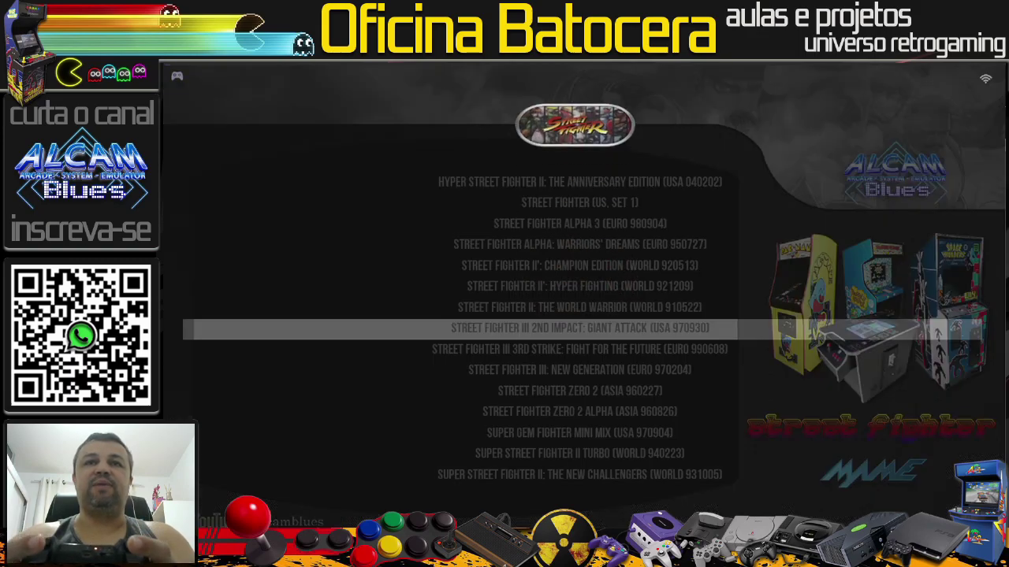
key(x)
key(Up)
key(Up)
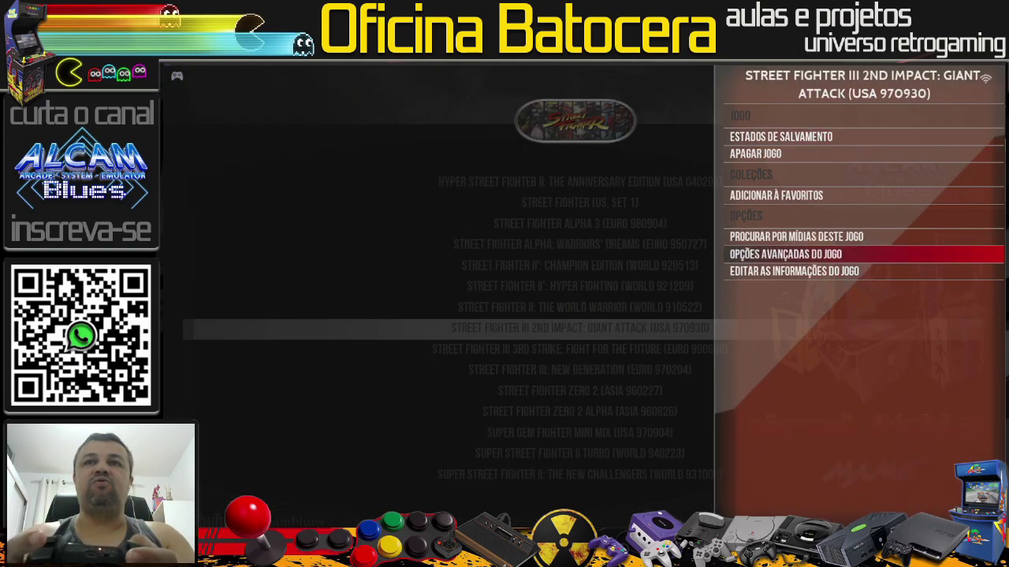
key(Return)
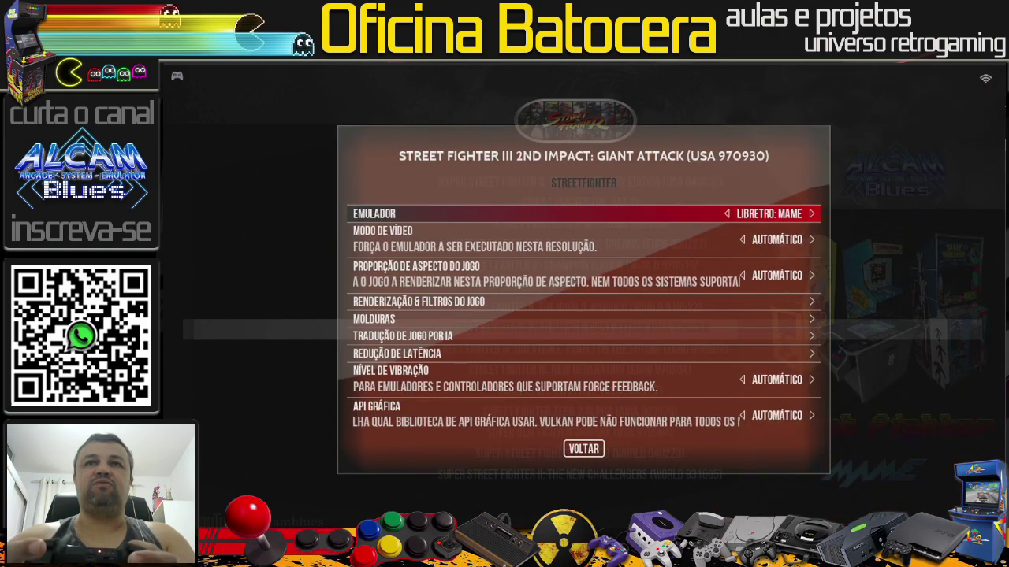
key(Return)
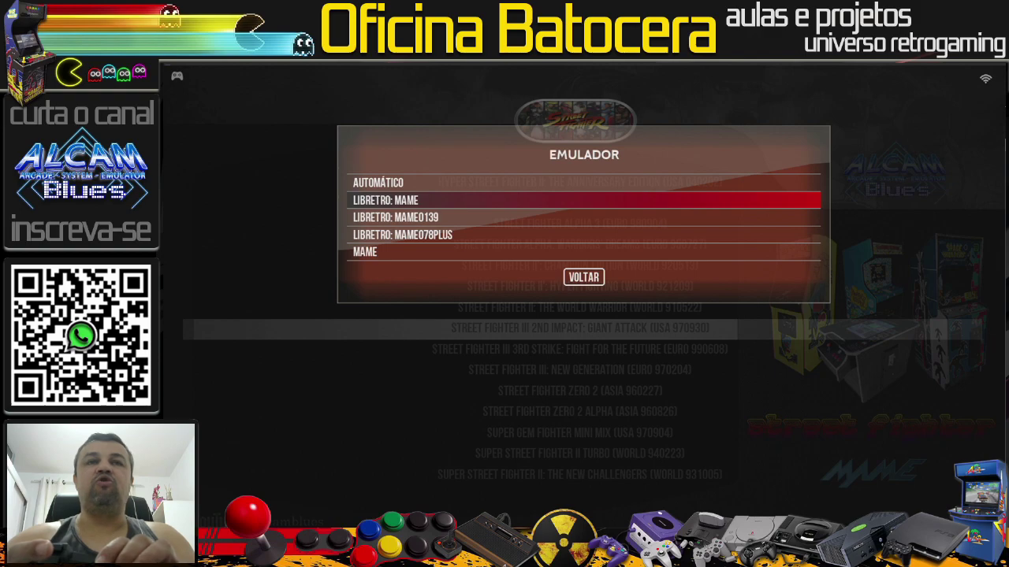
key(Return)
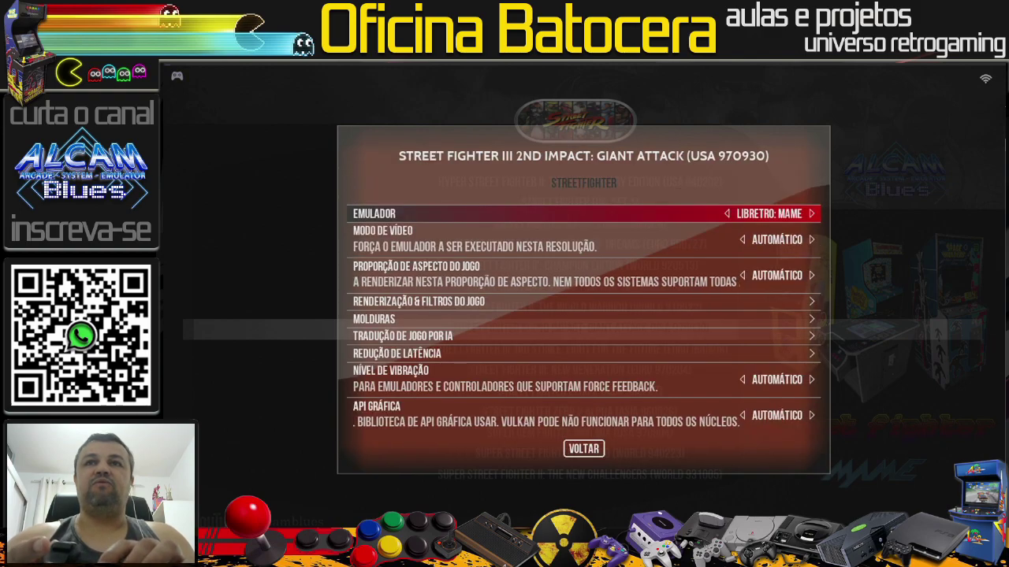
key(BackSpace)
key(BackSpace)
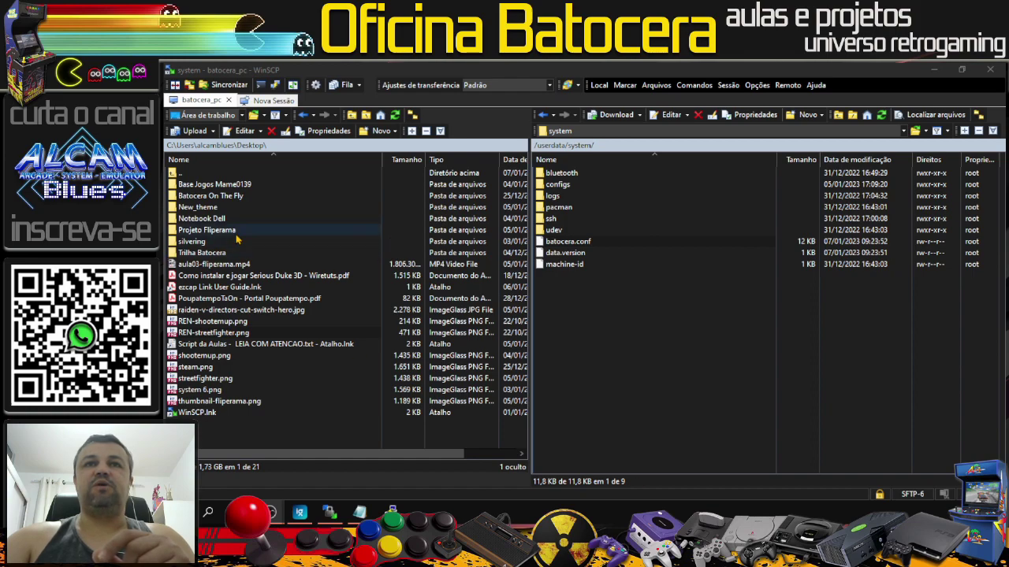
Step: Open batocera.conf and locate the sfiii2.zip core value alongside the global mame0139 core
double_click(569, 241)
drag(997, 142, 994, 449)
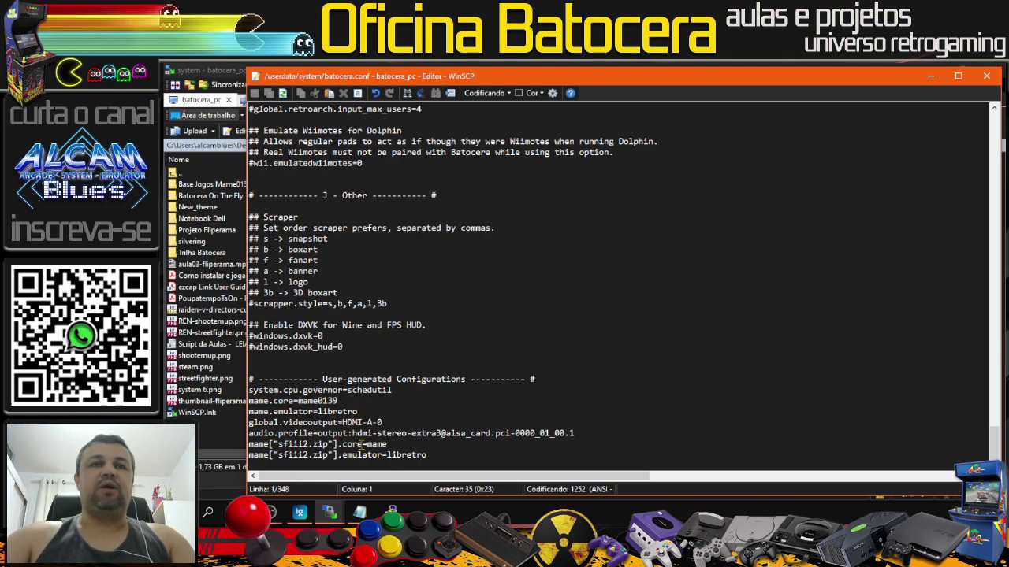
drag(388, 445, 367, 444)
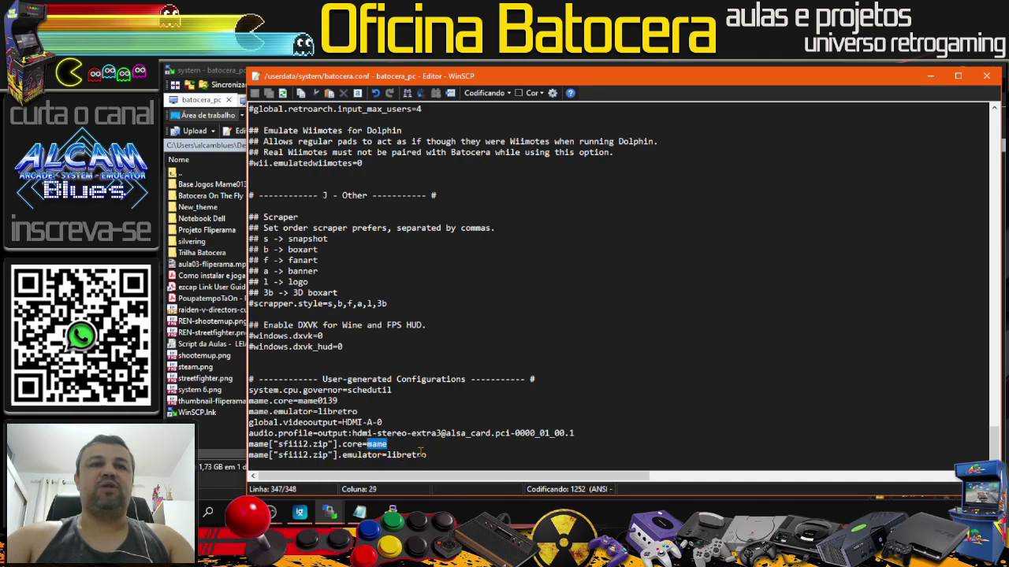
drag(298, 400, 339, 401)
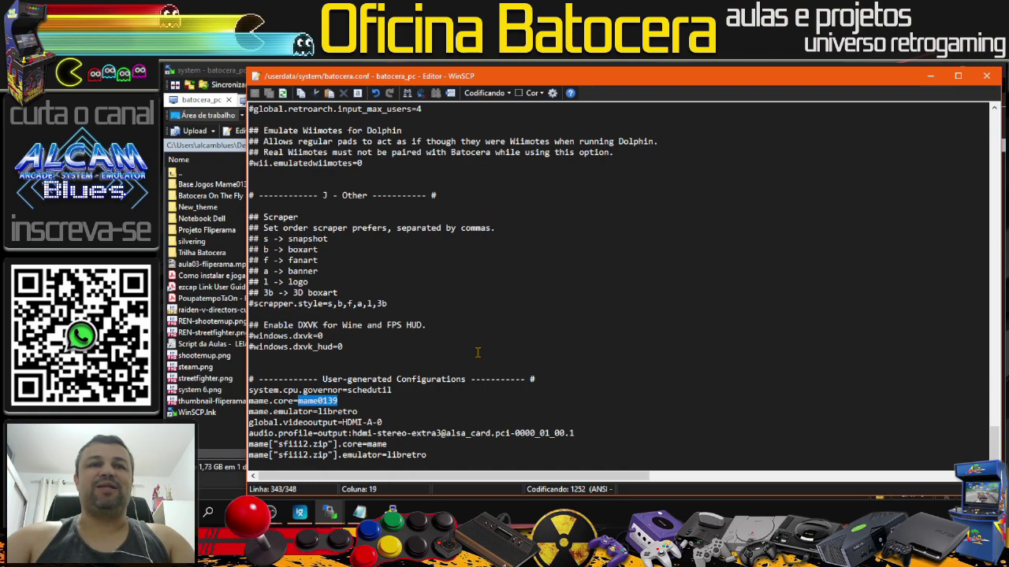
click(414, 424)
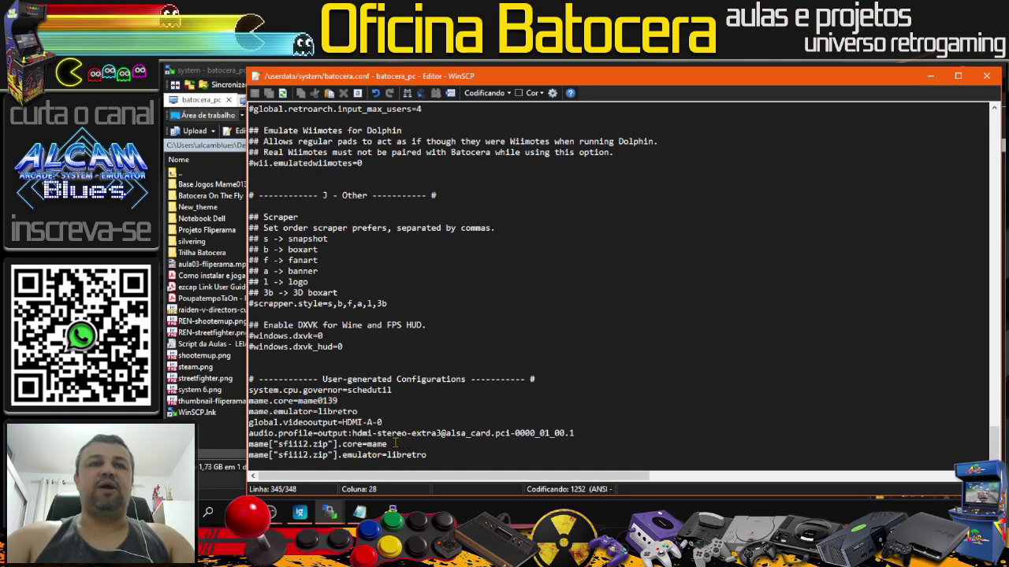
Step: Replace the sfiii2.zip core value 'mame' with 'fbneo' and save batocera.conf
drag(387, 445, 367, 445)
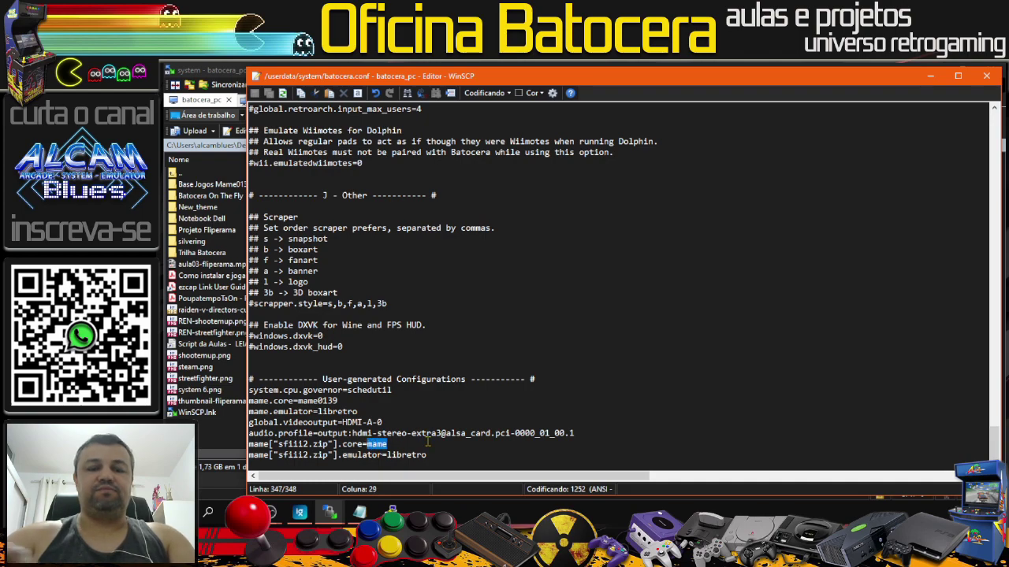
text(fbneo)
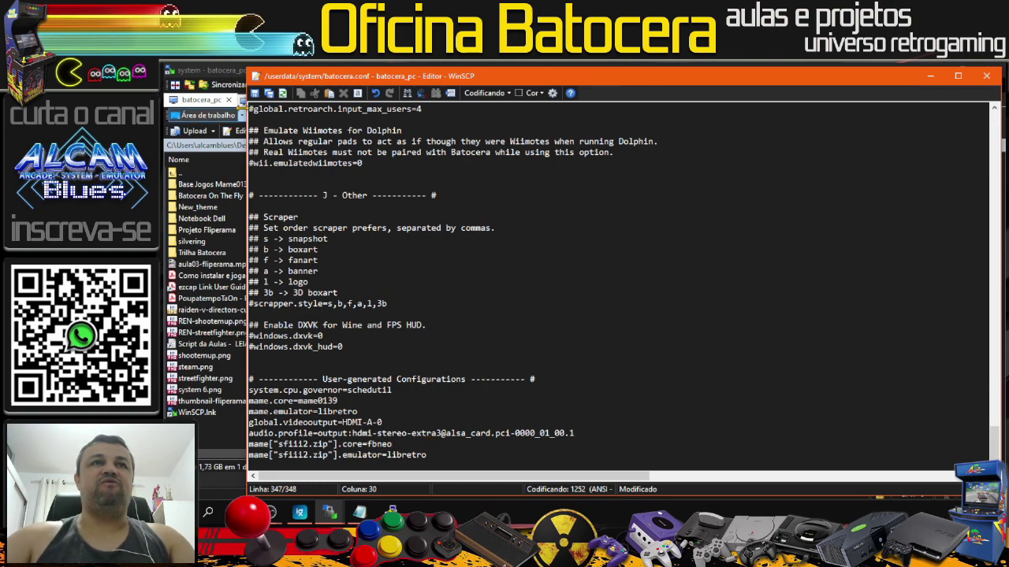
click(255, 93)
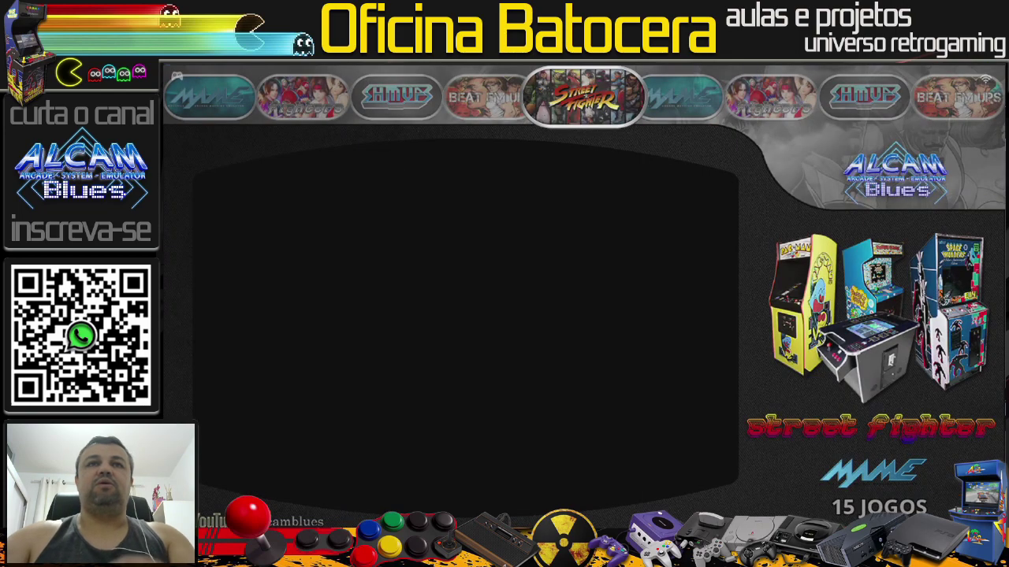
Step: Go to the Street Fighter system and launch Street Fighter III 2nd Impact
key(Return)
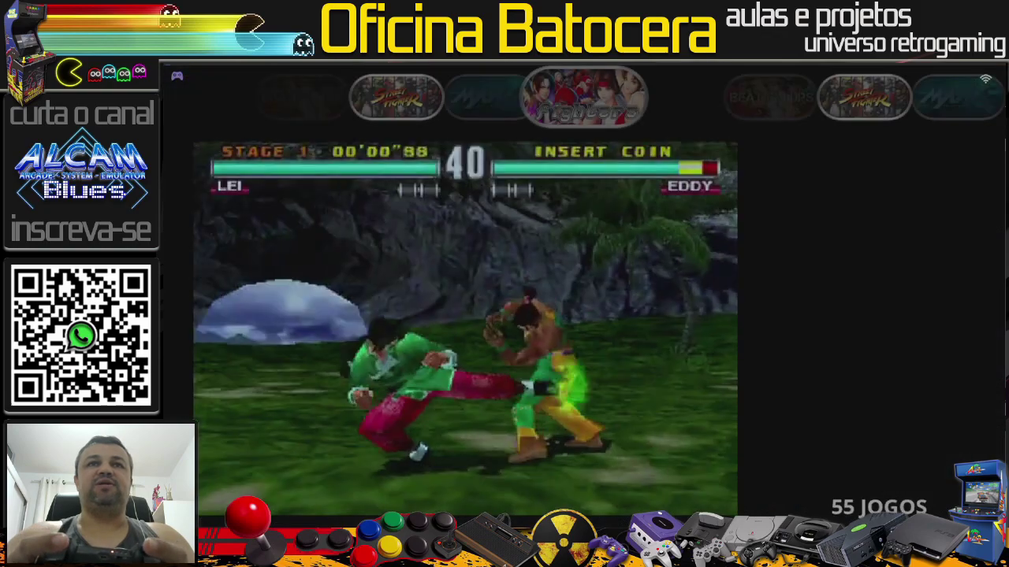
key(Right)
key(Right)
key(Right)
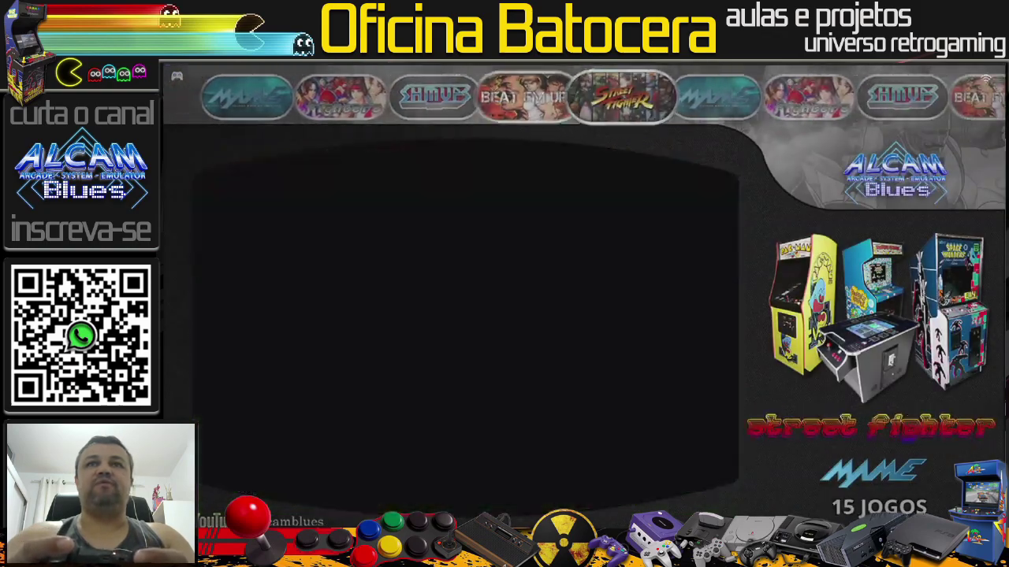
key(Return)
key(Down)
key(Down)
key(Down)
key(Down)
key(Down)
key(Down)
key(Down)
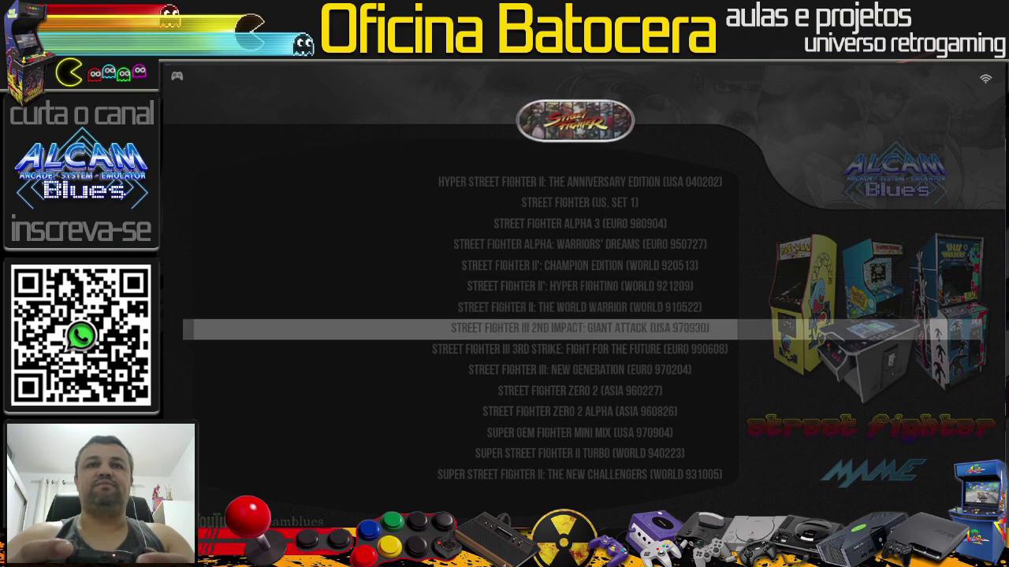
key(Return)
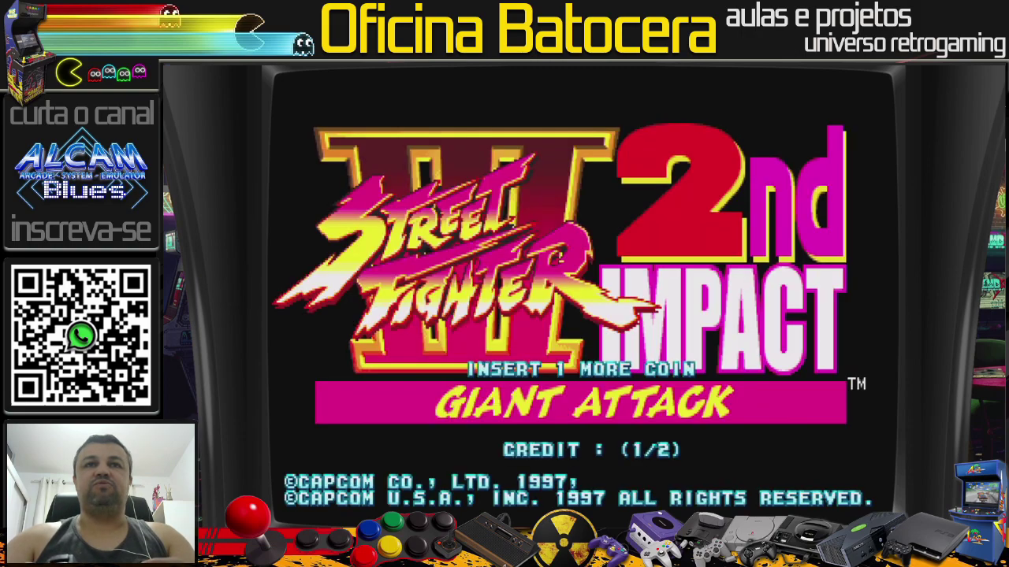
Step: Insert a coin, start a one-player game, and pick Ryu with the Shinkuu-Hadou-Ken super art
key(5)
key(1)
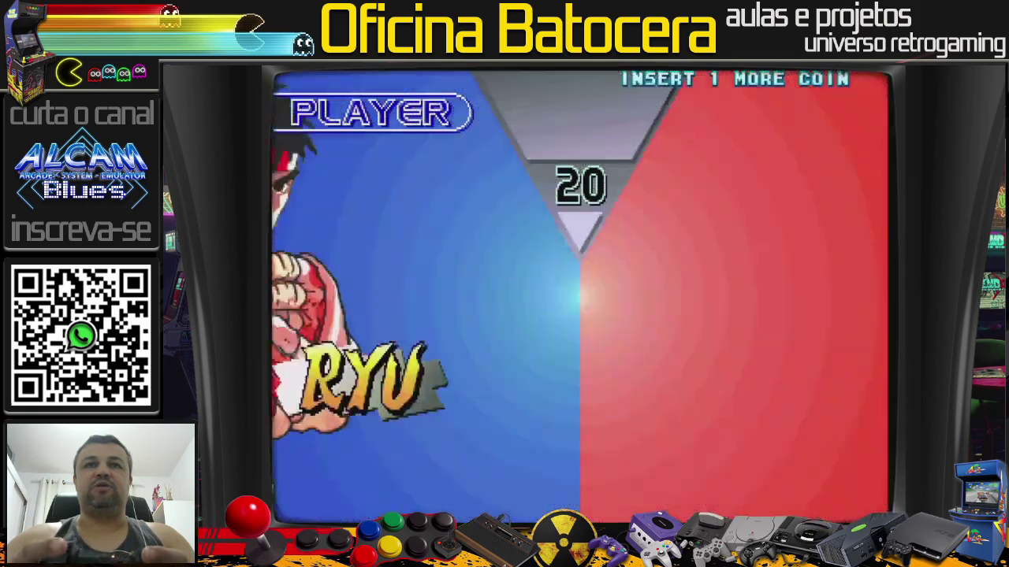
key(ctrl)
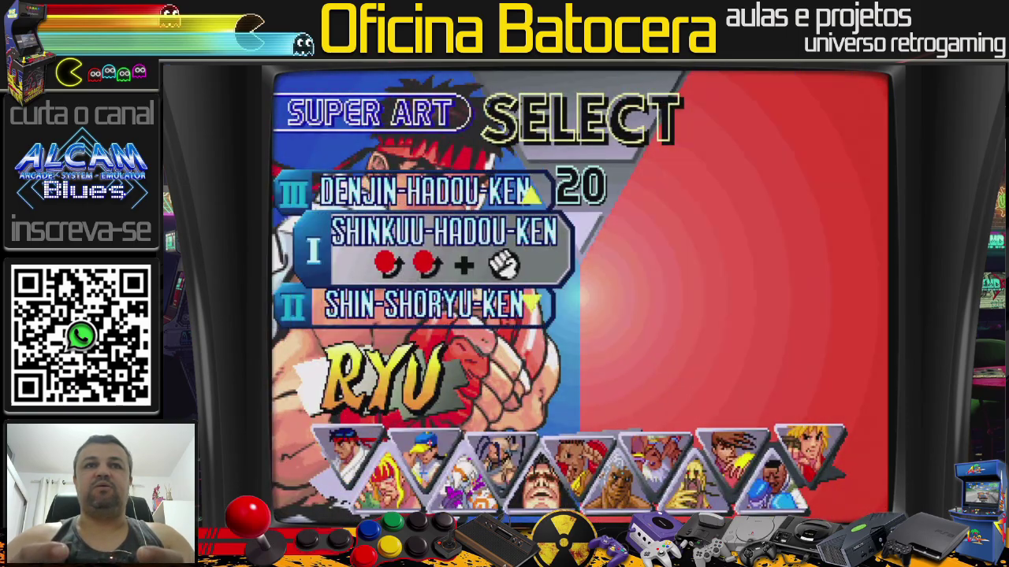
key(ctrl)
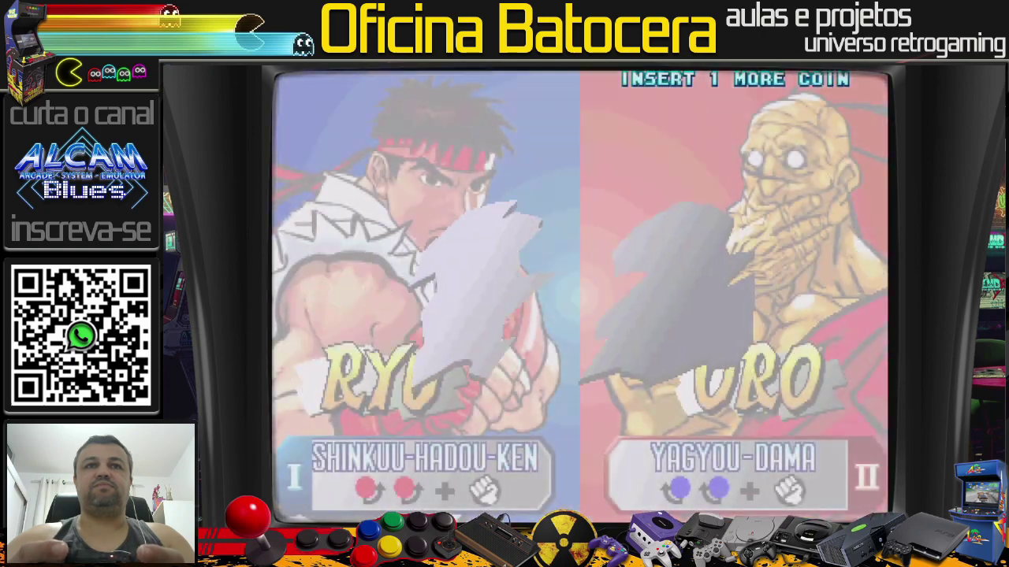
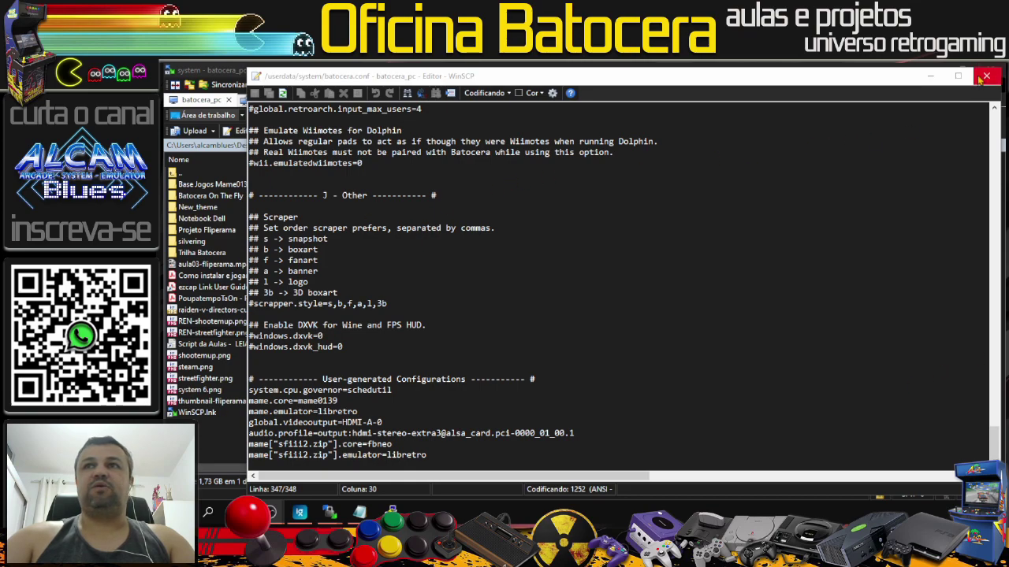
Step: Close the batocera.conf editor, then close the WinSCP main window
click(980, 80)
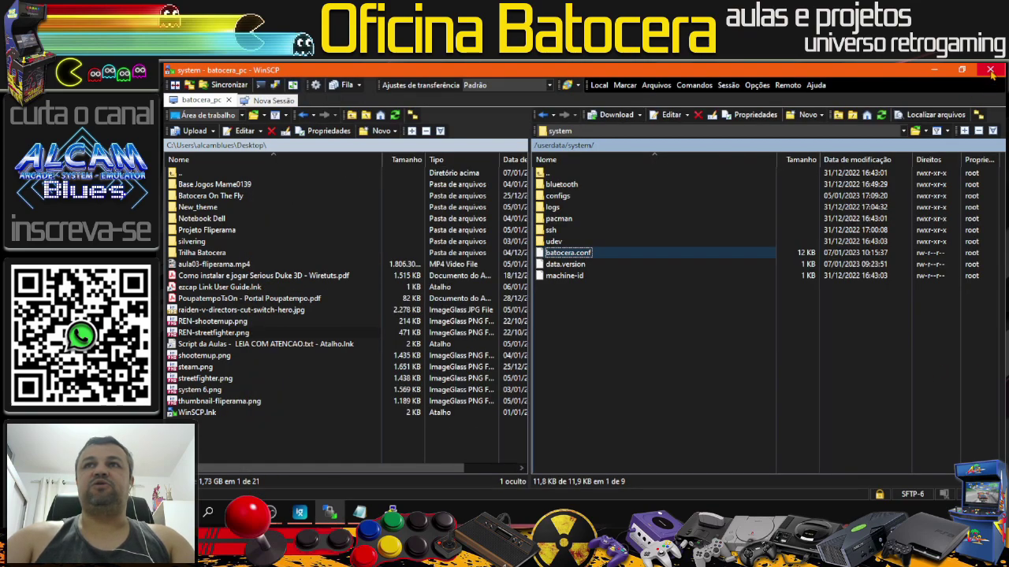
click(990, 70)
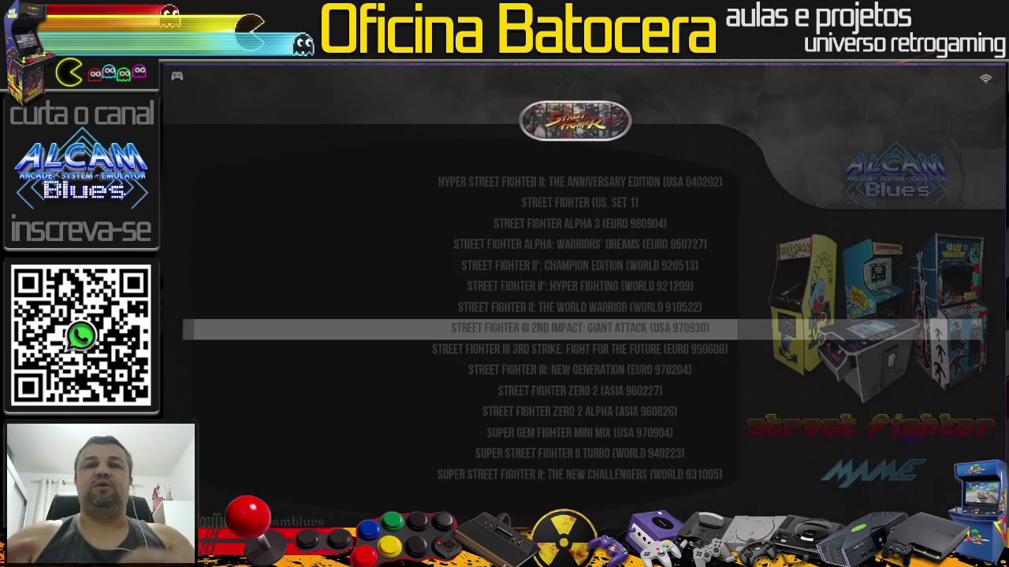
Step: Reboot Batocera from the main menu's exit options, confirming the restart
key(Escape)
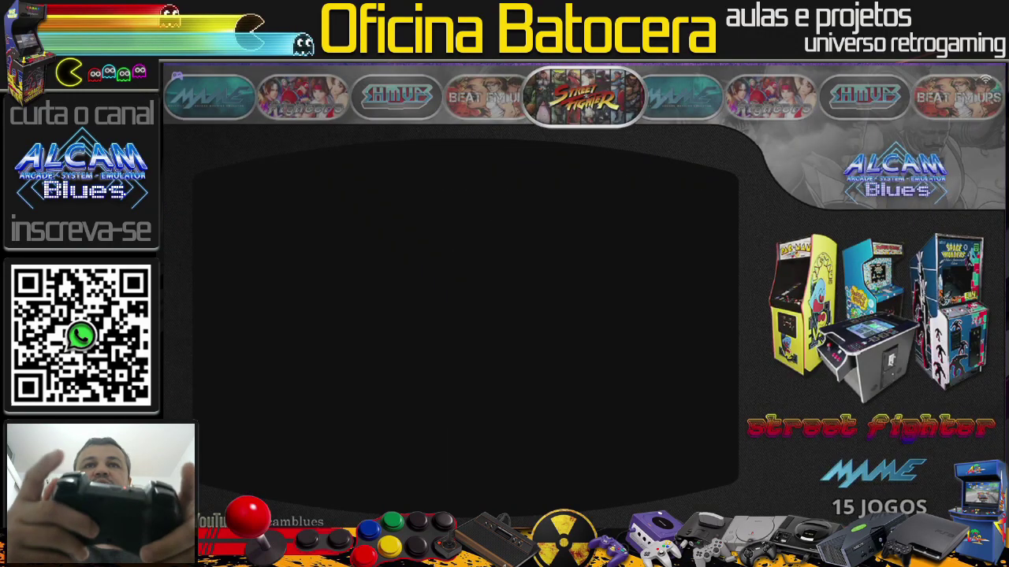
key(Return)
key(Up)
key(Return)
key(Return)
key(Left)
key(Return)
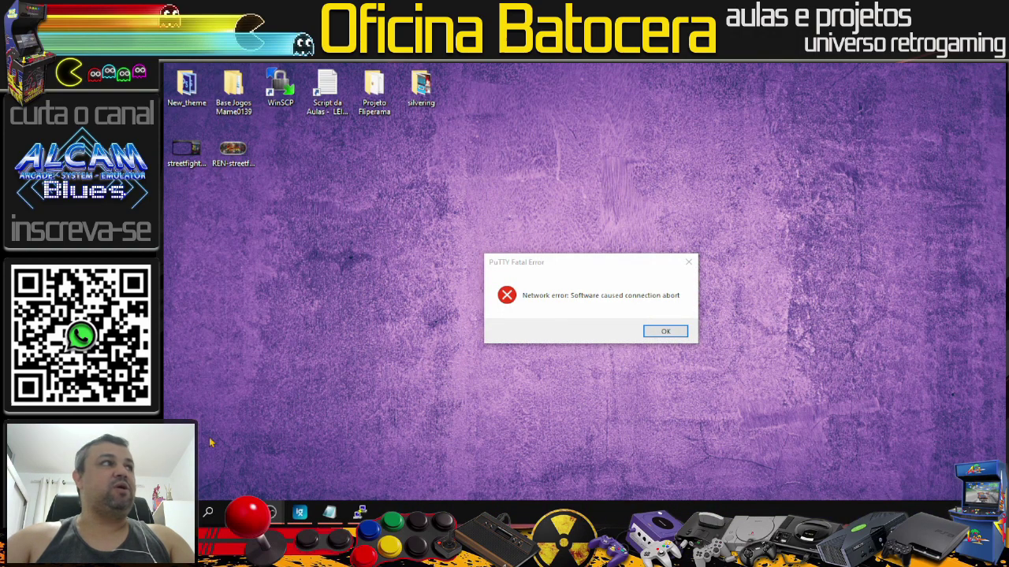
Step: Dismiss the PuTTY connection-abort error, then view and close streetfighter.png
click(688, 262)
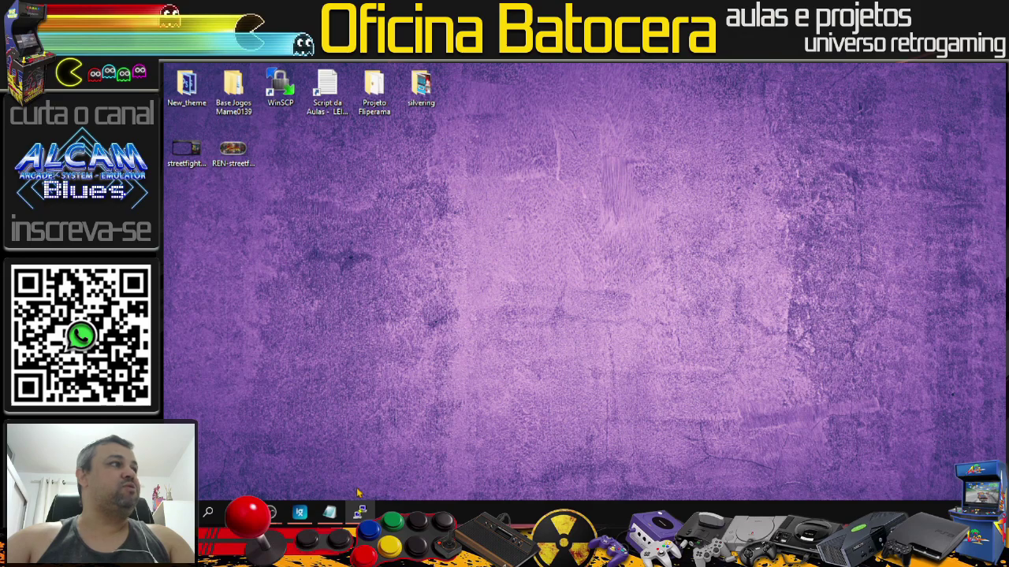
click(300, 513)
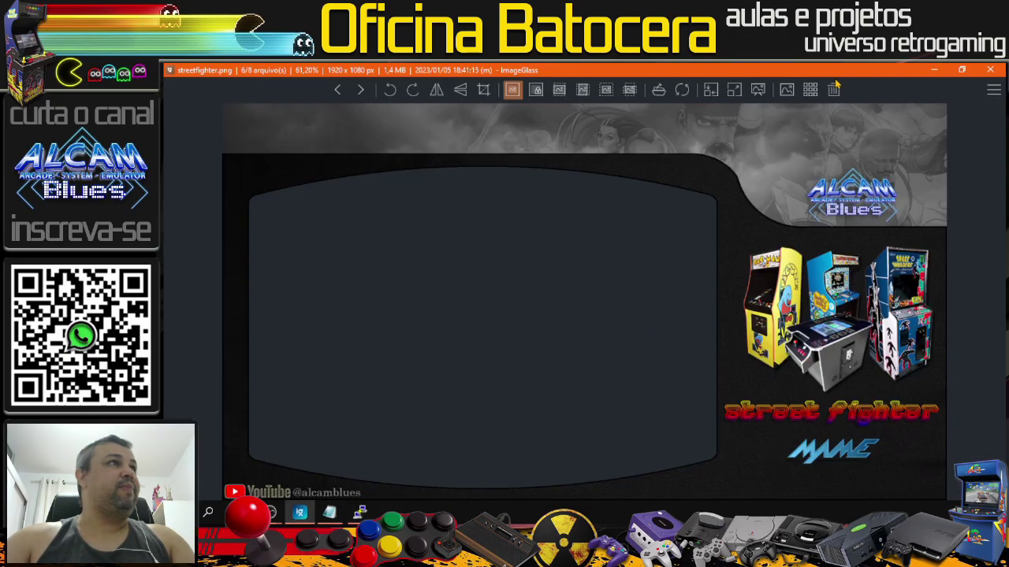
click(990, 69)
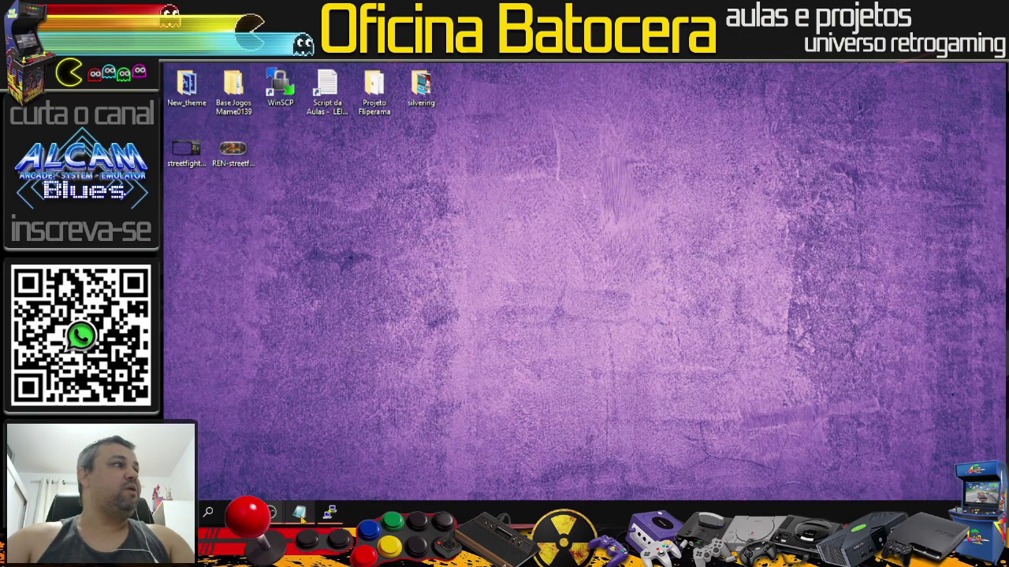
Step: In the lesson script, highlight the batocera.conf path and the mount -o remount,rw / line
click(300, 513)
click(733, 301)
scroll(733, 301, up, 2)
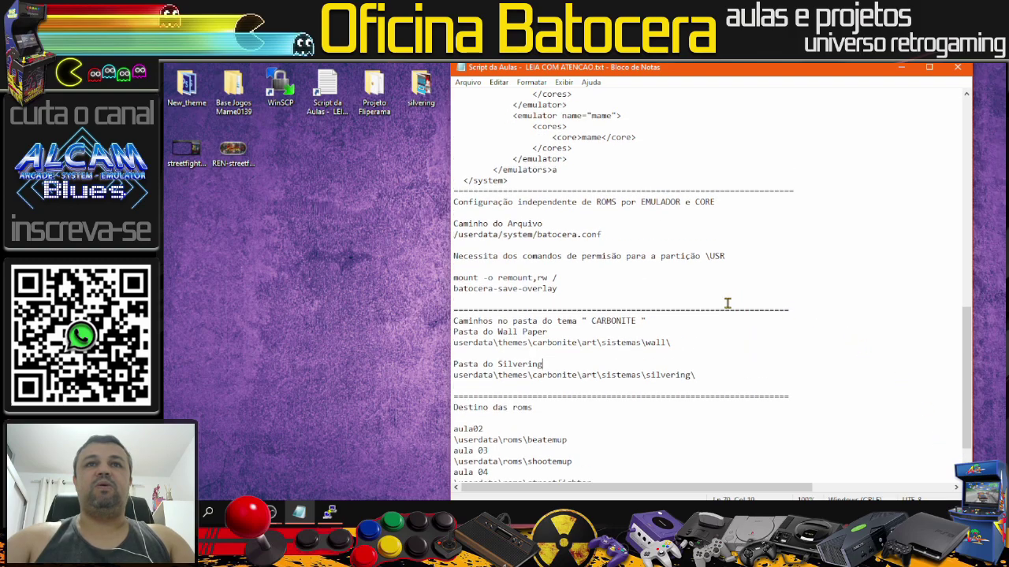
drag(558, 277, 436, 276)
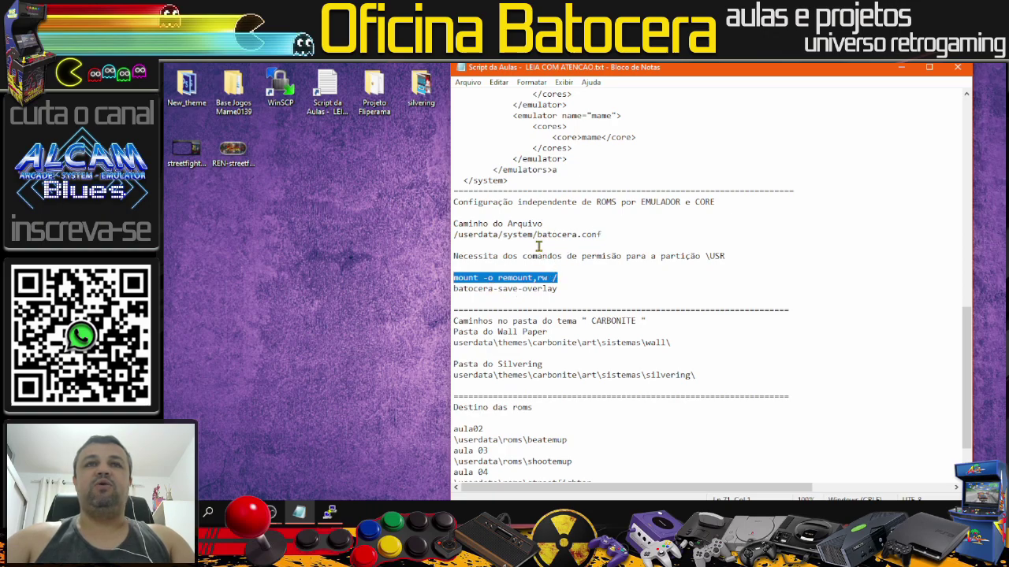
drag(602, 234, 453, 235)
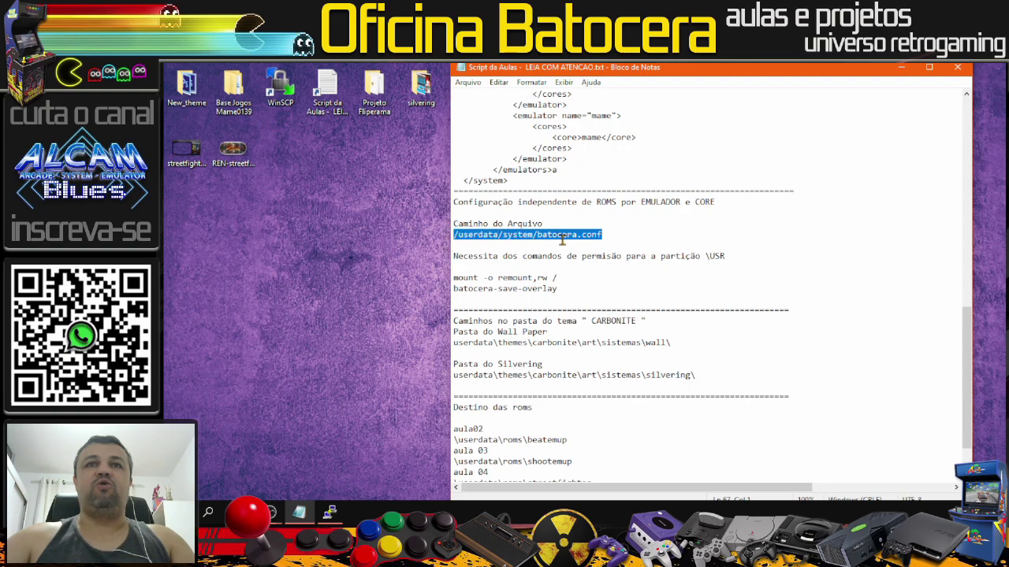
drag(558, 278, 453, 278)
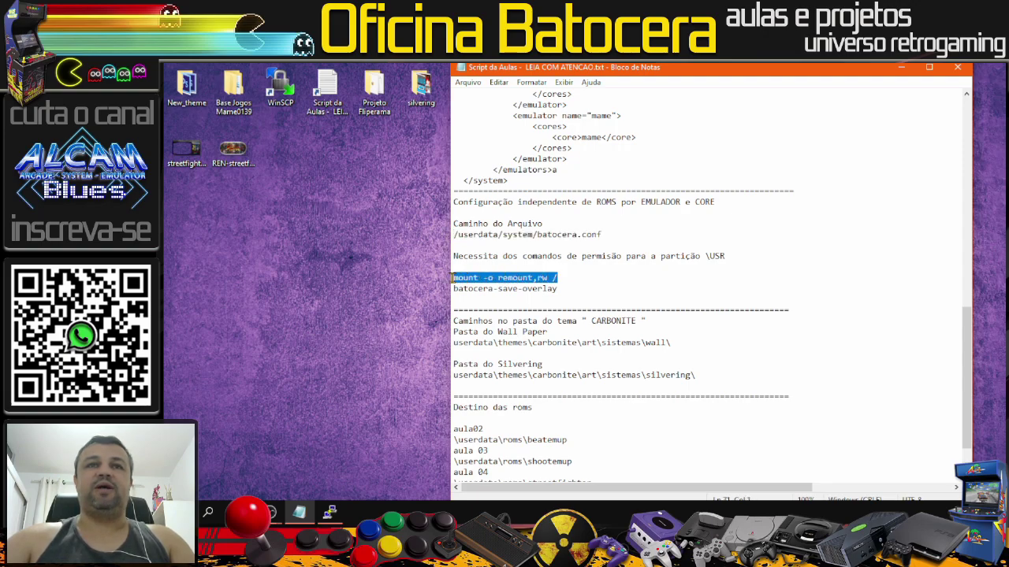
click(574, 289)
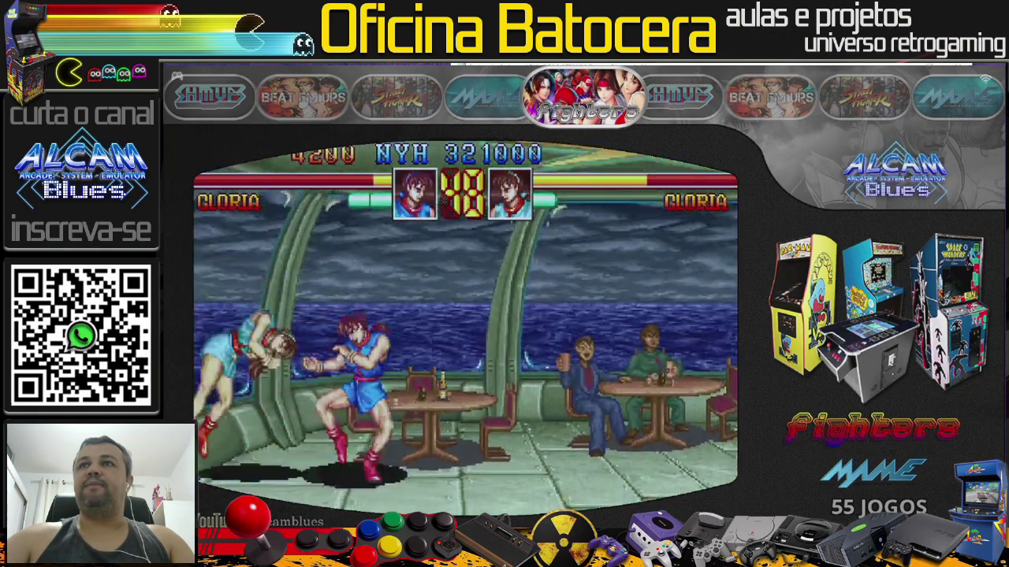
Step: Update Batocera's game list from the game settings menu
key(Return)
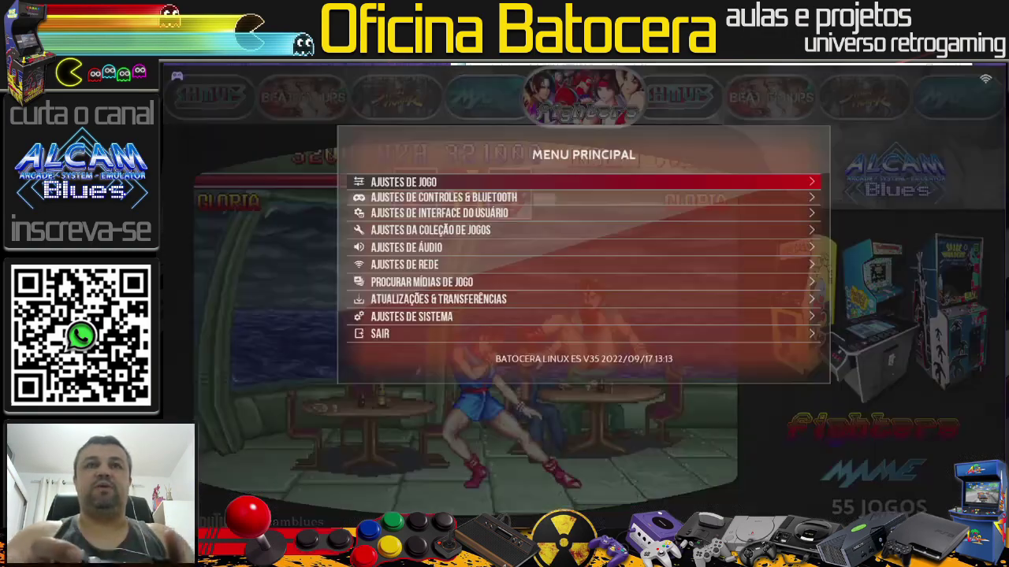
key(Return)
key(Return)
key(Left)
key(Return)
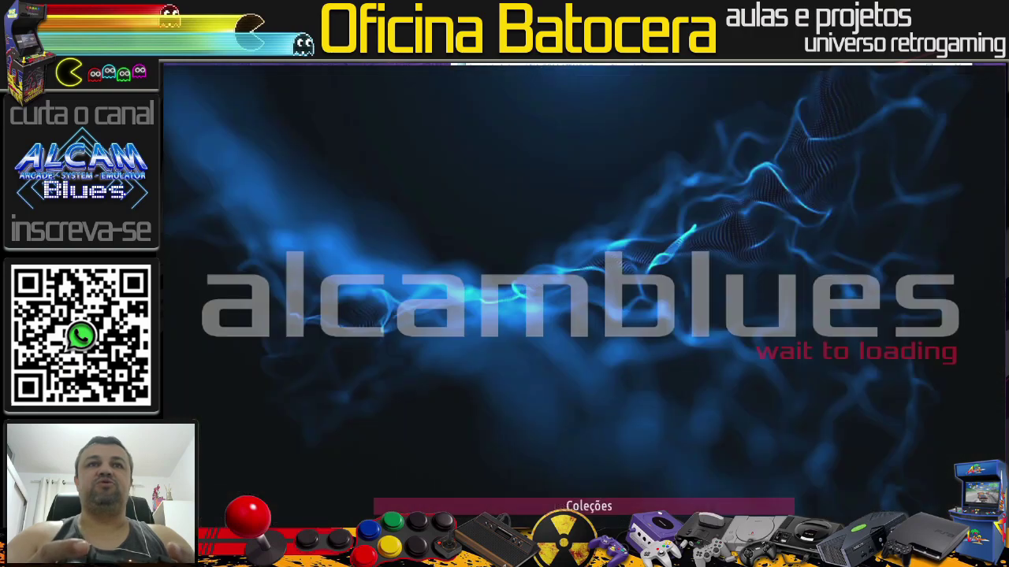
Step: Launch Street Fighter III 2nd Impact from the Street Fighter system, then quit it
key(Right)
key(Right)
key(Right)
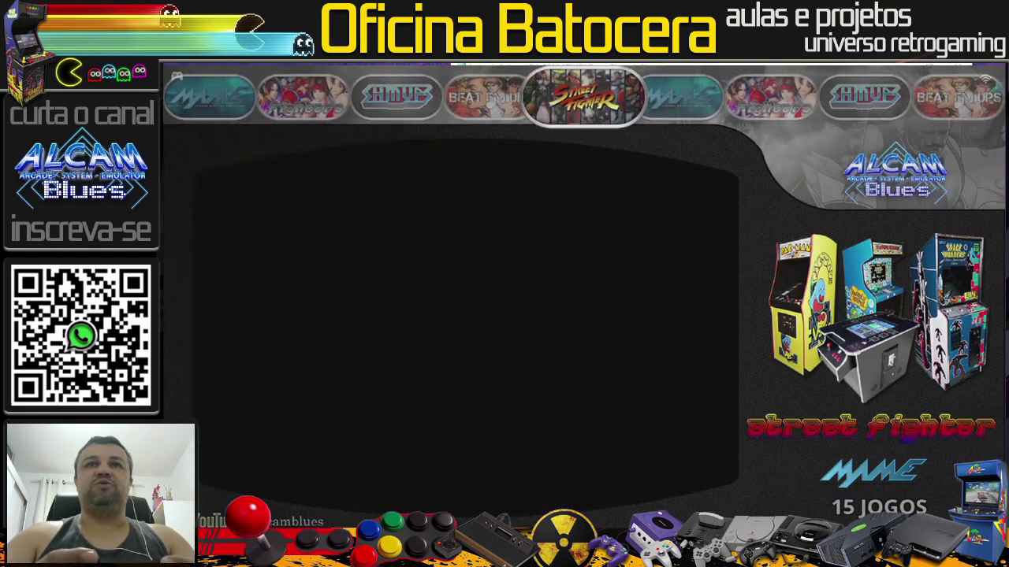
key(Return)
key(Down)
key(Down)
key(Down)
key(Down)
key(Down)
key(Down)
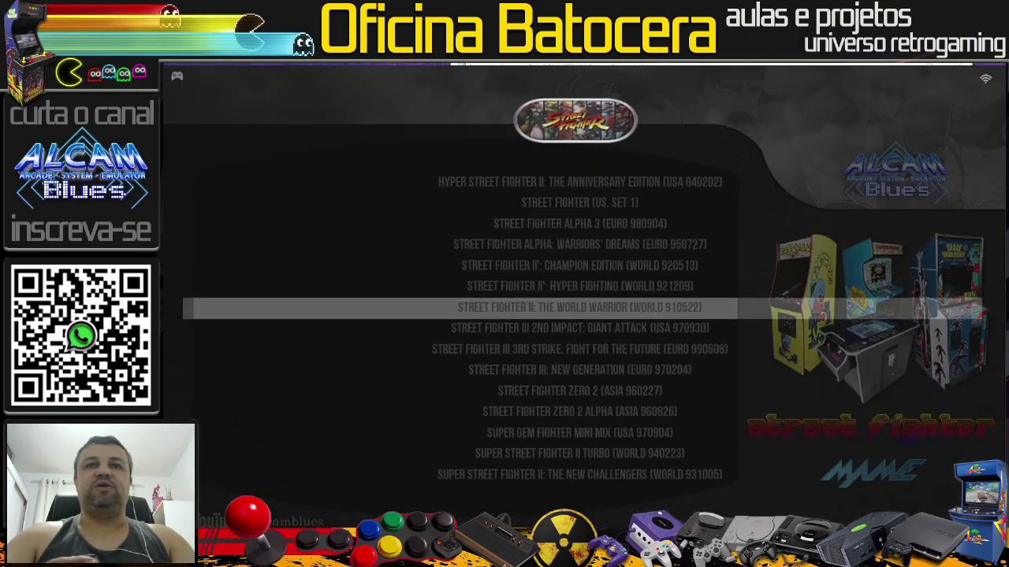
key(Down)
key(Return)
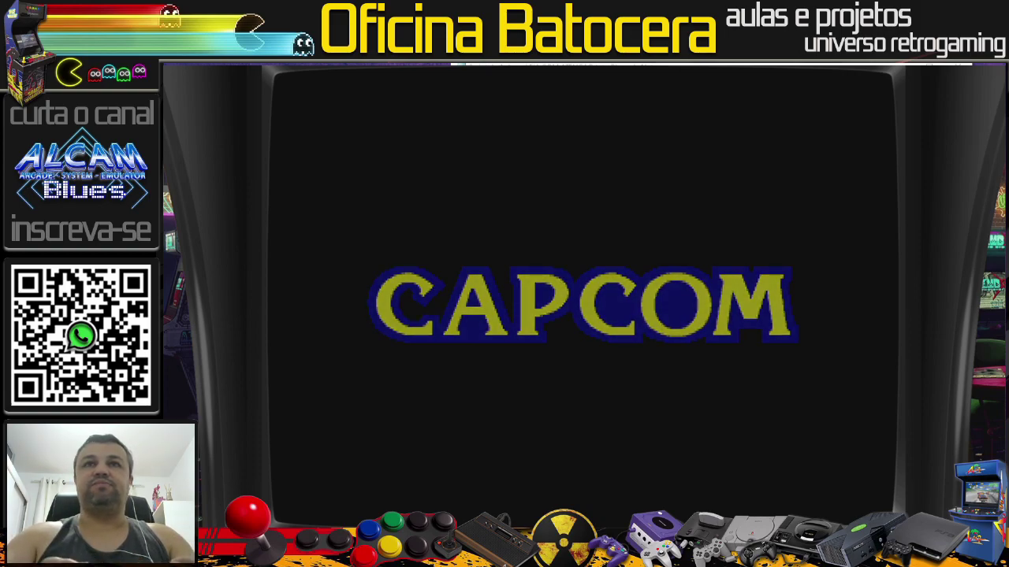
key(Escape)
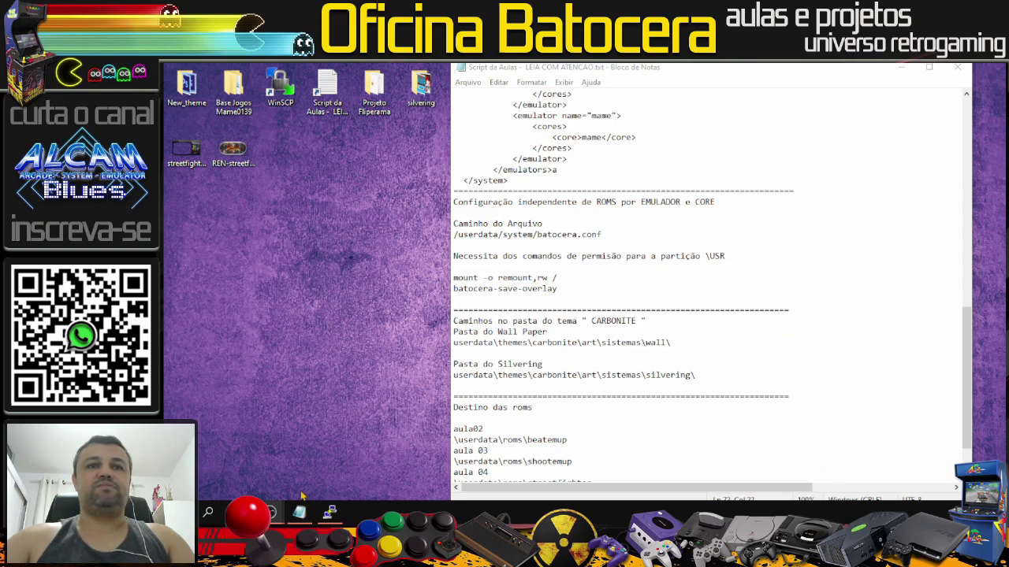
Step: Relaunch WinSCP and log in to the batocera_pc session with the account password
double_click(280, 85)
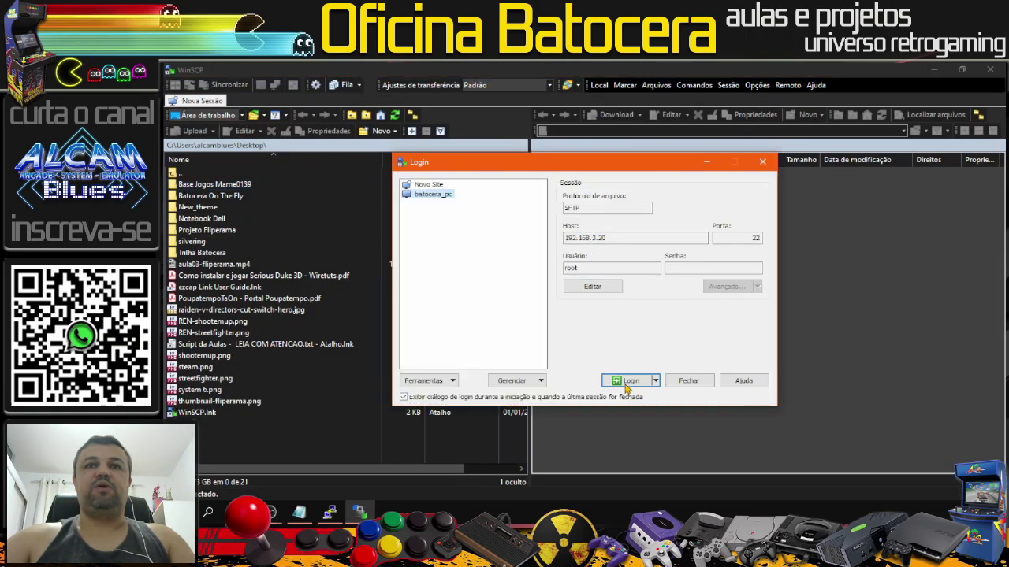
click(630, 382)
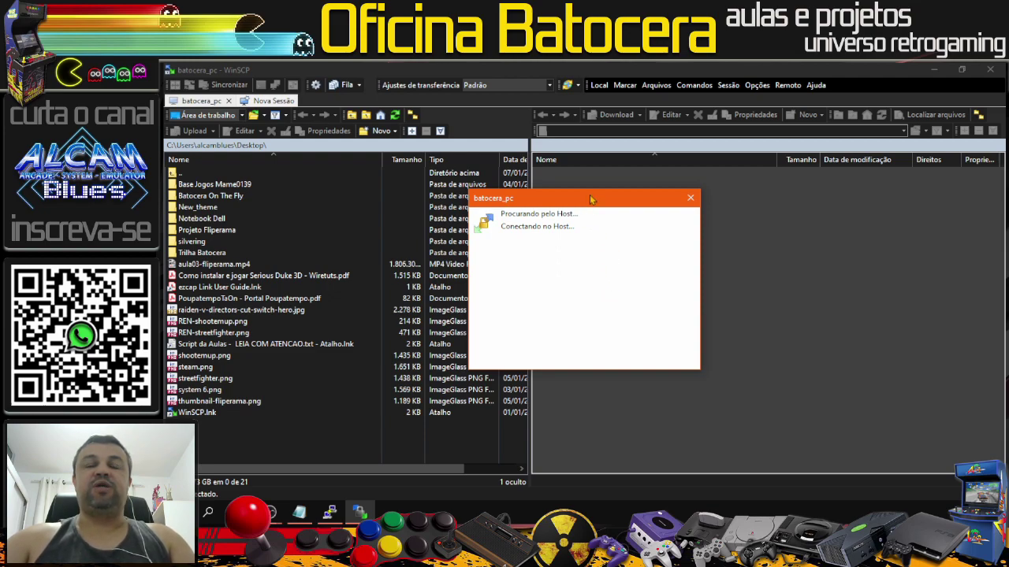
text(linux)
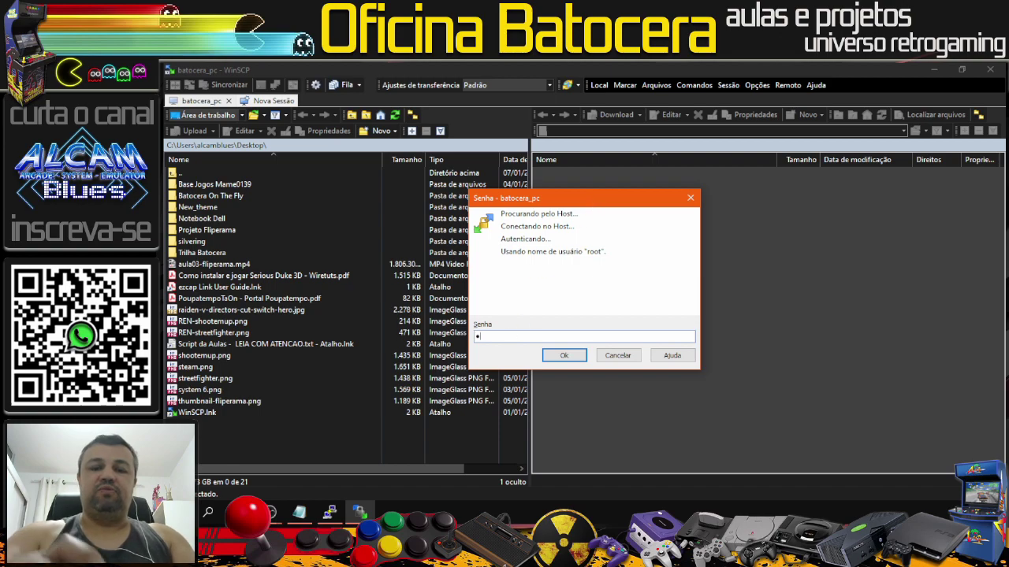
key(Return)
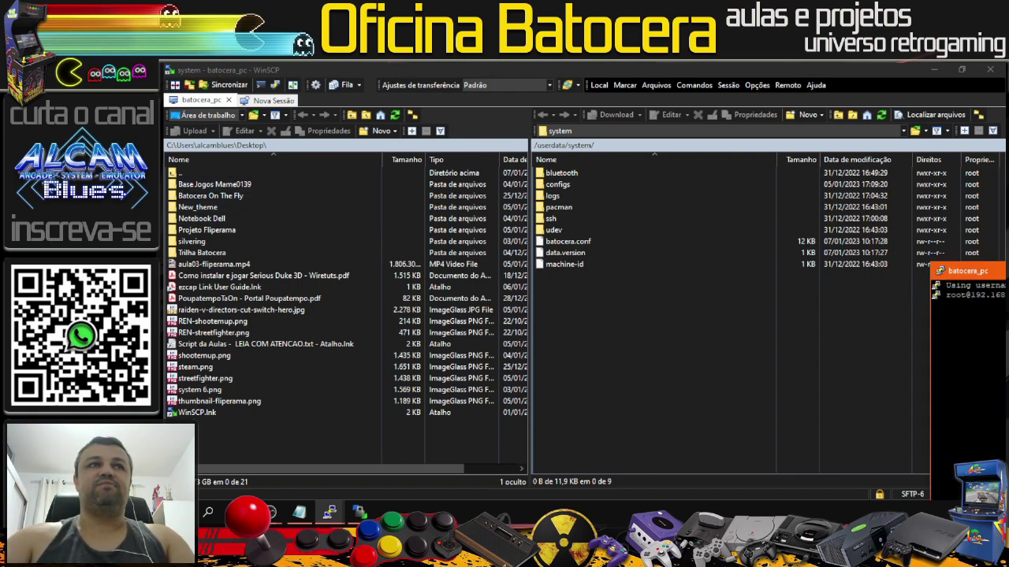
Step: Open a PuTTY terminal to batocera_pc and log in as root with the password
key(ctrl+p)
drag(551, 176, 733, 206)
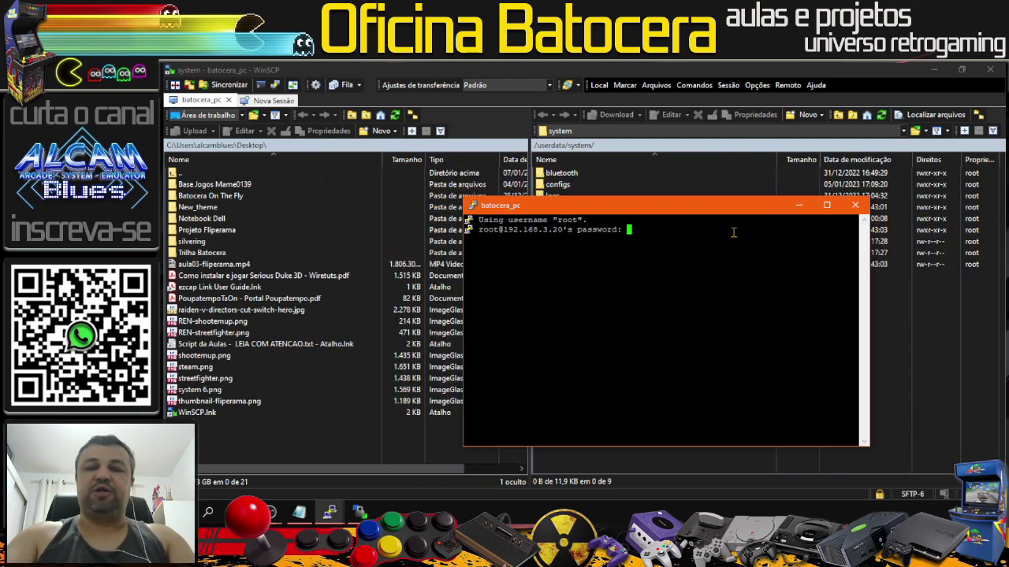
key(Return)
text(linux)
key(Return)
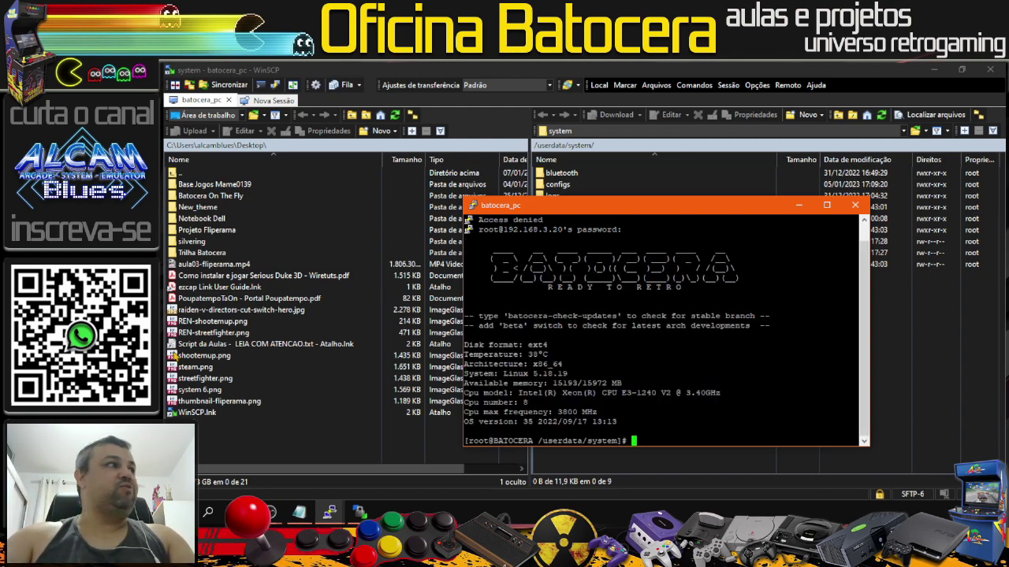
Step: Copy mount -o remount,rw / from the lesson script and run it in PuTTY
key(alt+Tab)
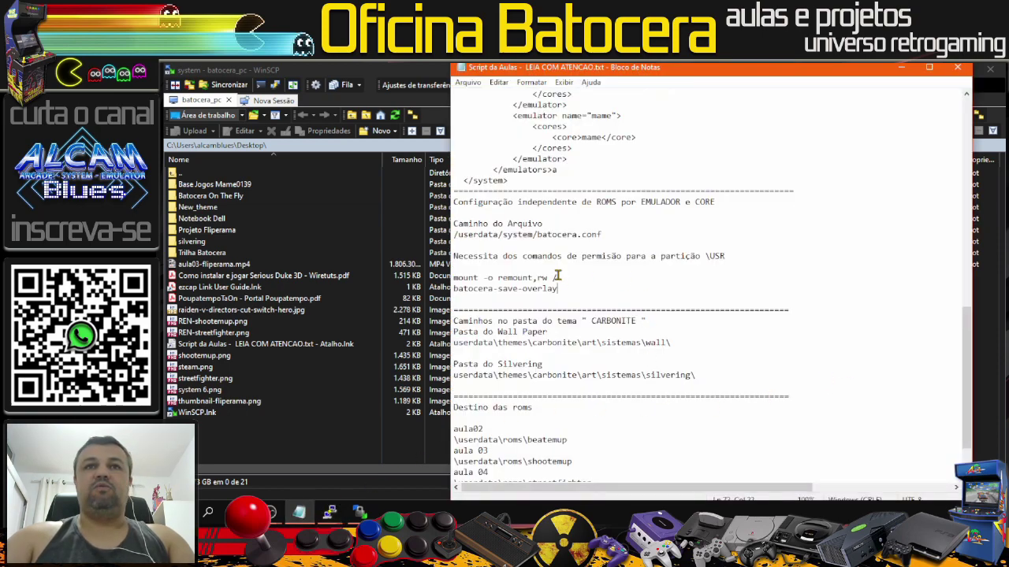
drag(457, 288, 453, 277)
key(super+c)
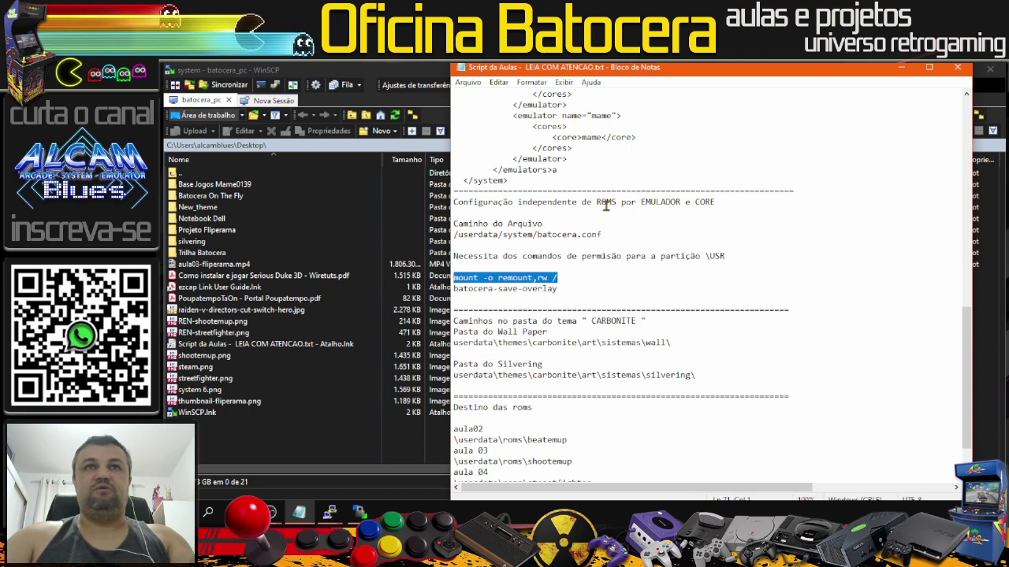
right_click(534, 286)
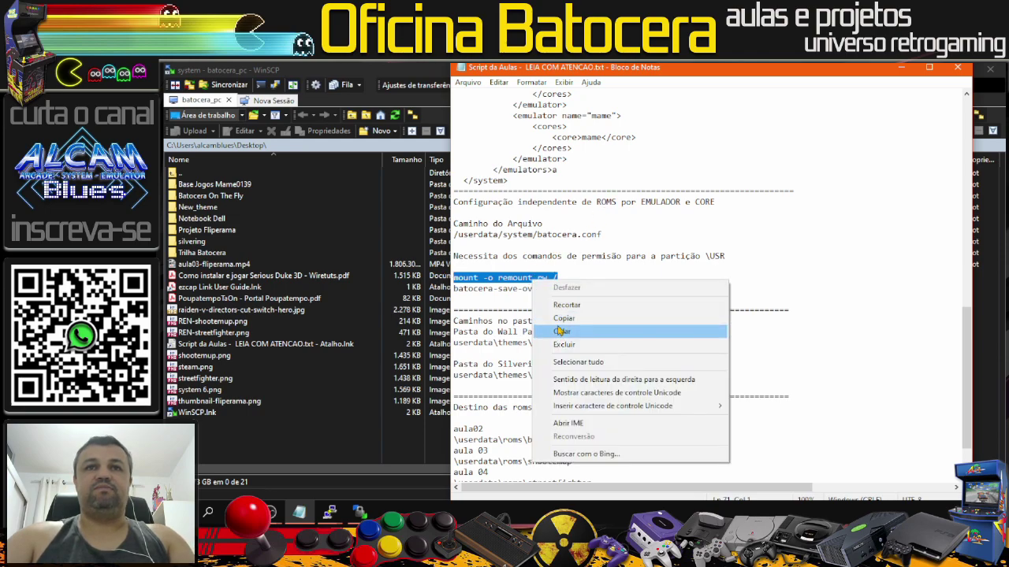
click(561, 325)
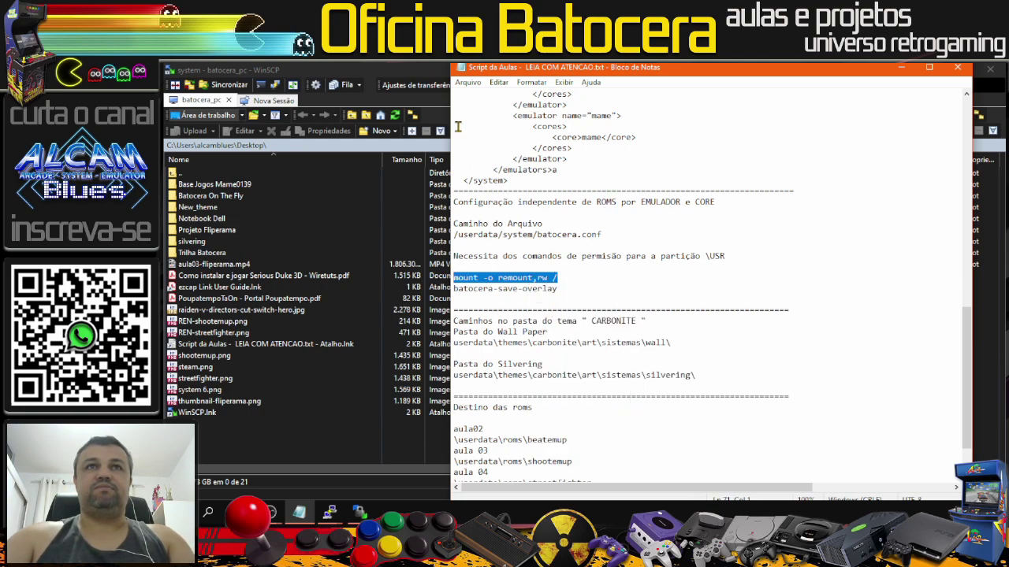
click(901, 68)
right_click(635, 403)
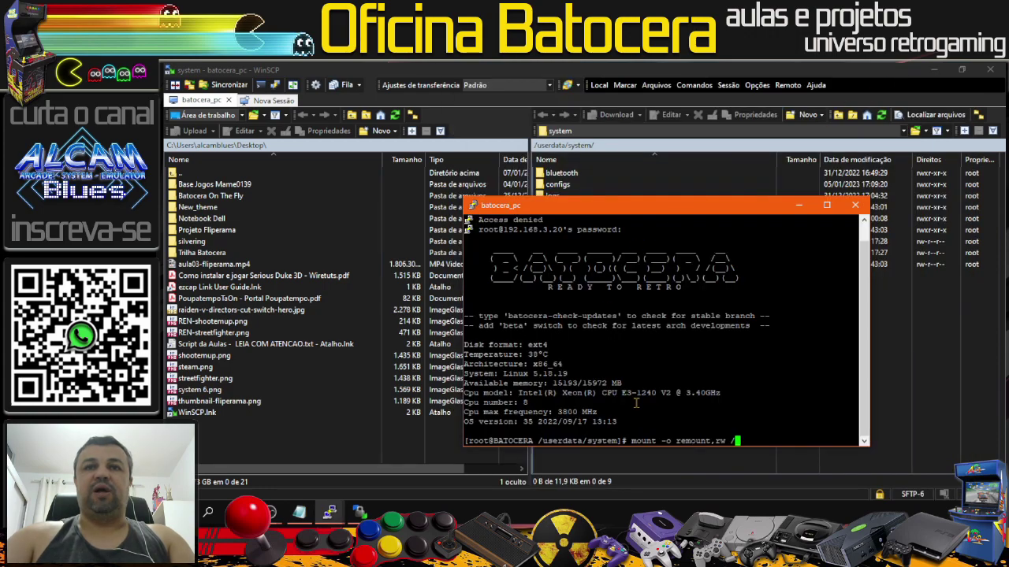
key(Return)
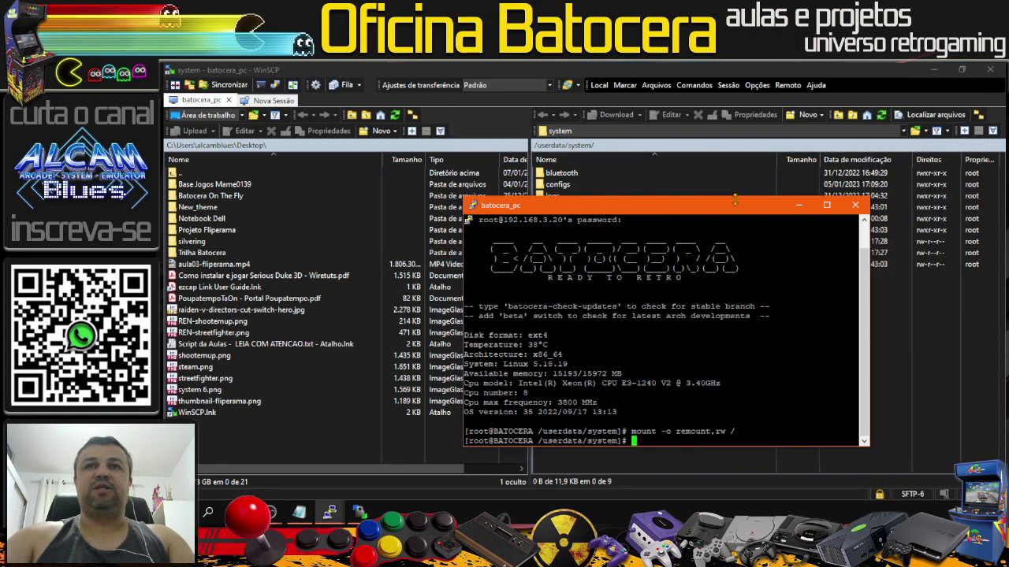
click(799, 205)
Step: Open batocera.conf and inspect the sfiii2.zip fbneo/libretro lines at the end
double_click(568, 241)
scroll(398, 339, down, 5)
scroll(399, 339, down, 20)
drag(988, 230, 995, 457)
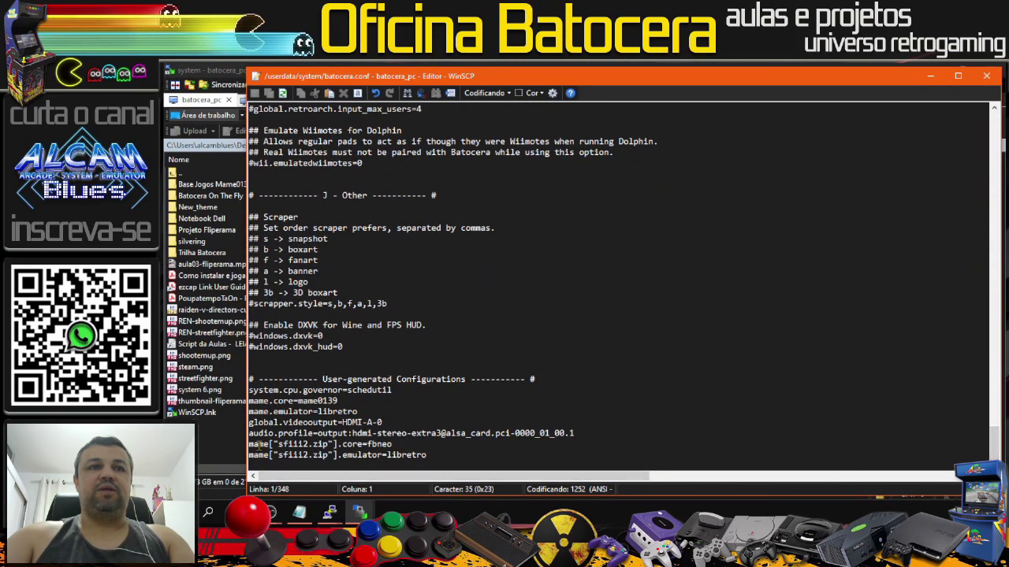
drag(392, 444, 363, 446)
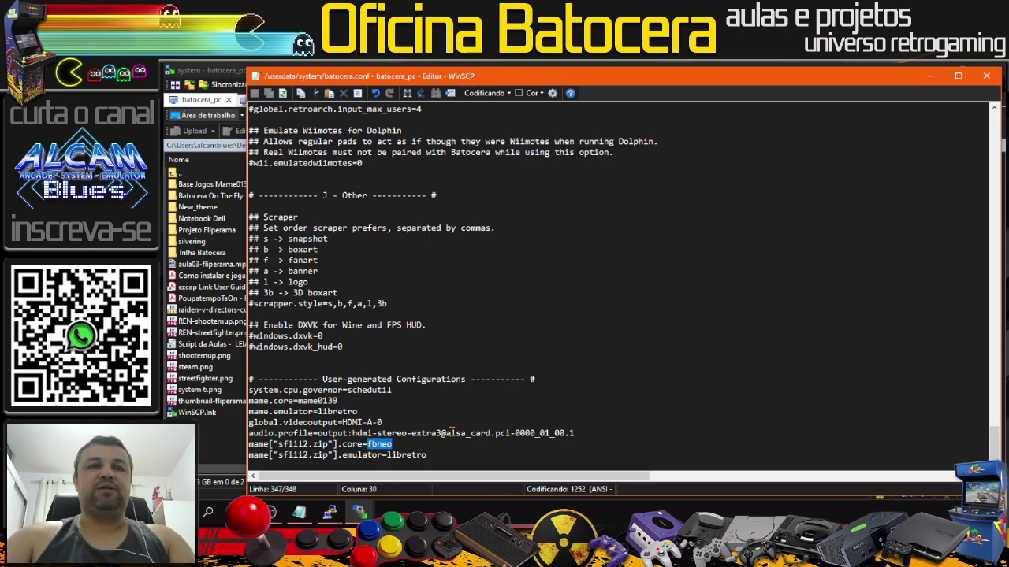
click(441, 453)
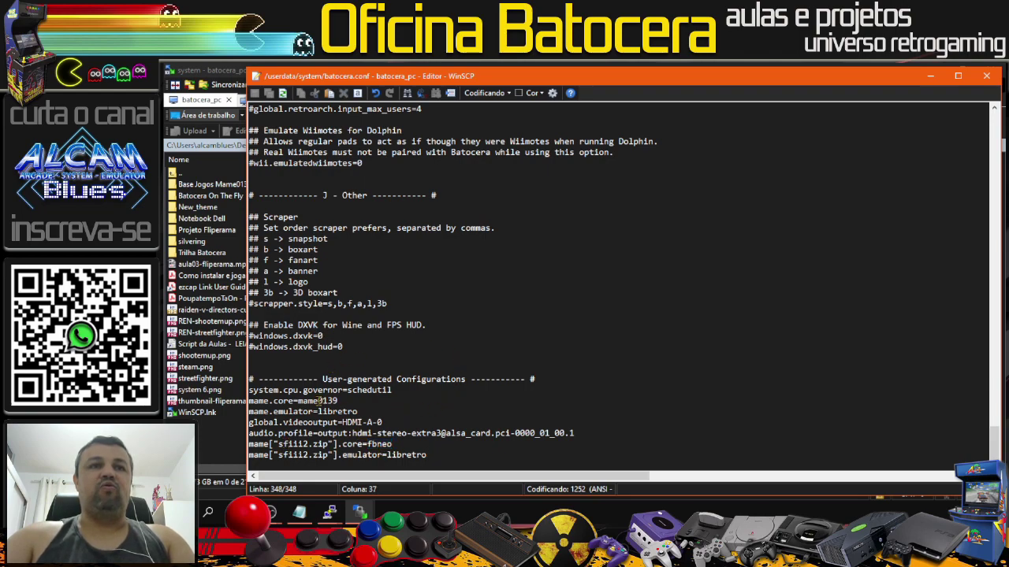
Step: Save and close the editor, then highlight Street Fighter (US, set 1) in Batocera
drag(539, 81, 511, 71)
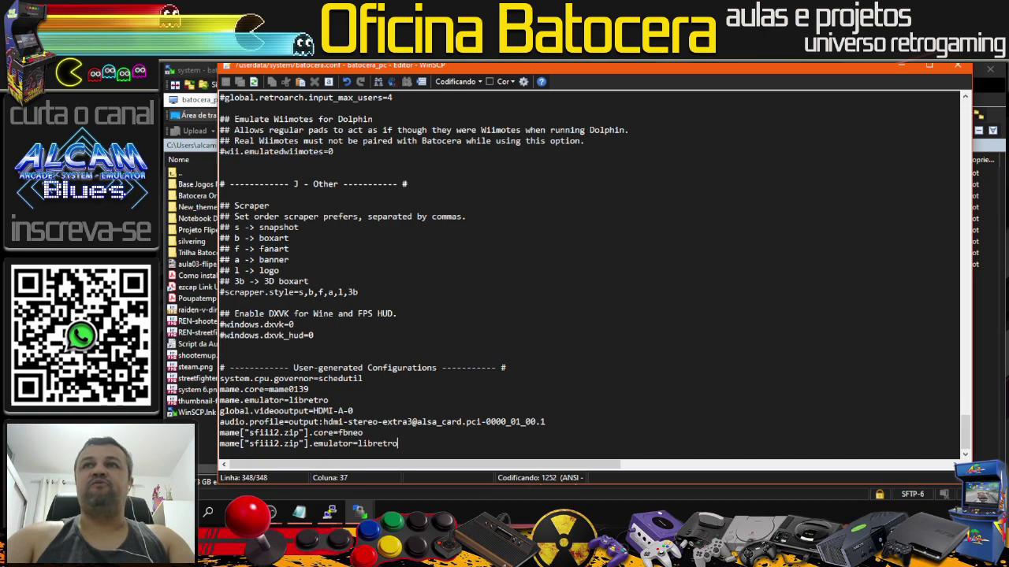
key(ctrl+s)
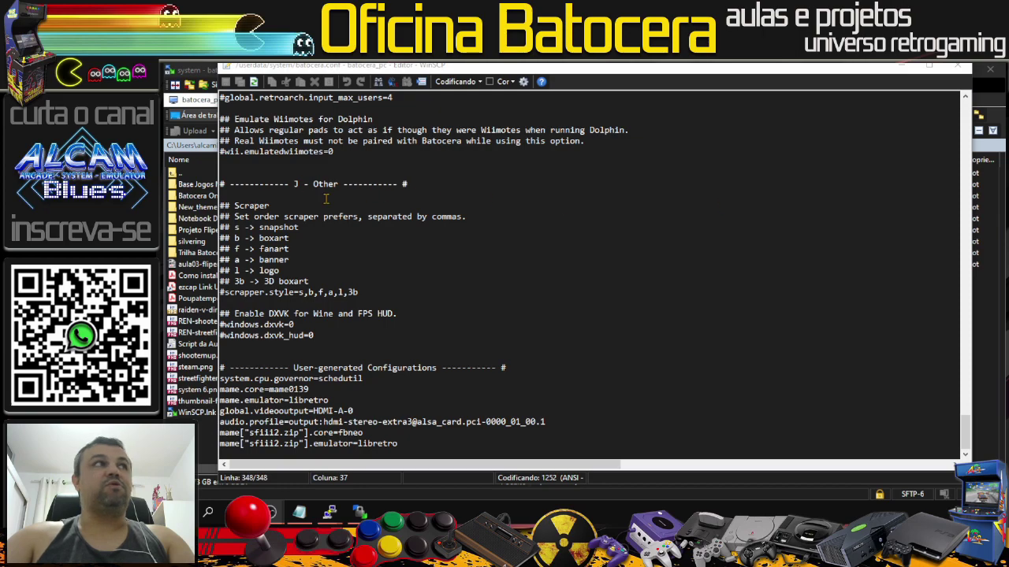
click(958, 67)
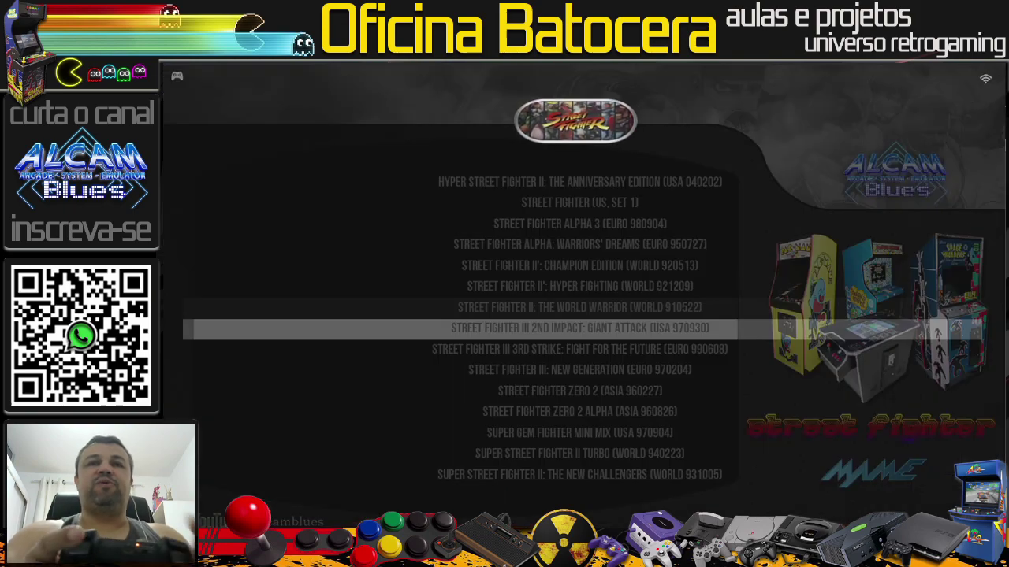
key(Up)
key(Up)
key(Up)
key(Up)
key(Up)
key(Up)
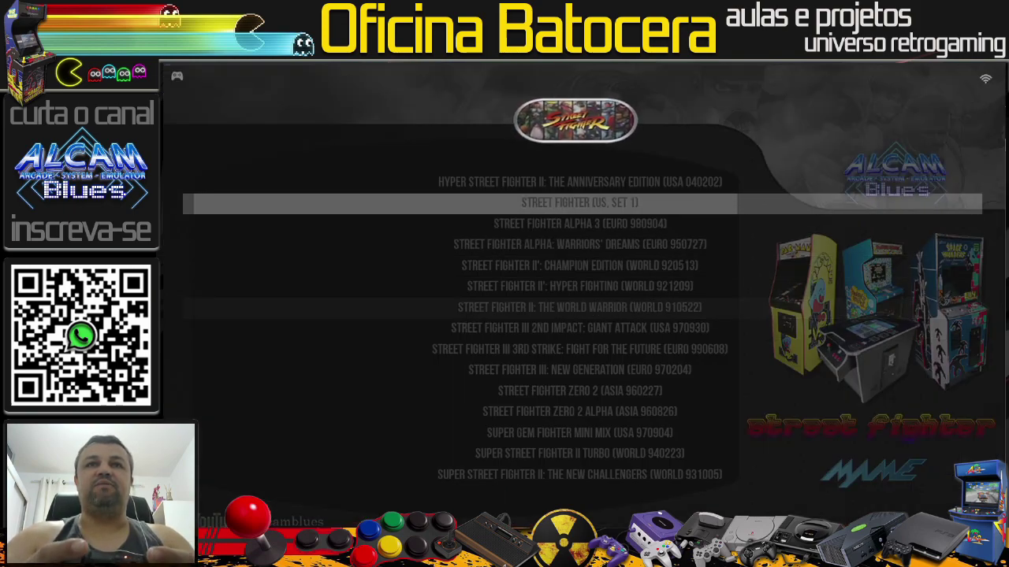
Step: Set Street Fighter (US, set 1)'s emulator to LIBRETRO: MAME in advanced game options, then switch to WinSCP
key(Return)
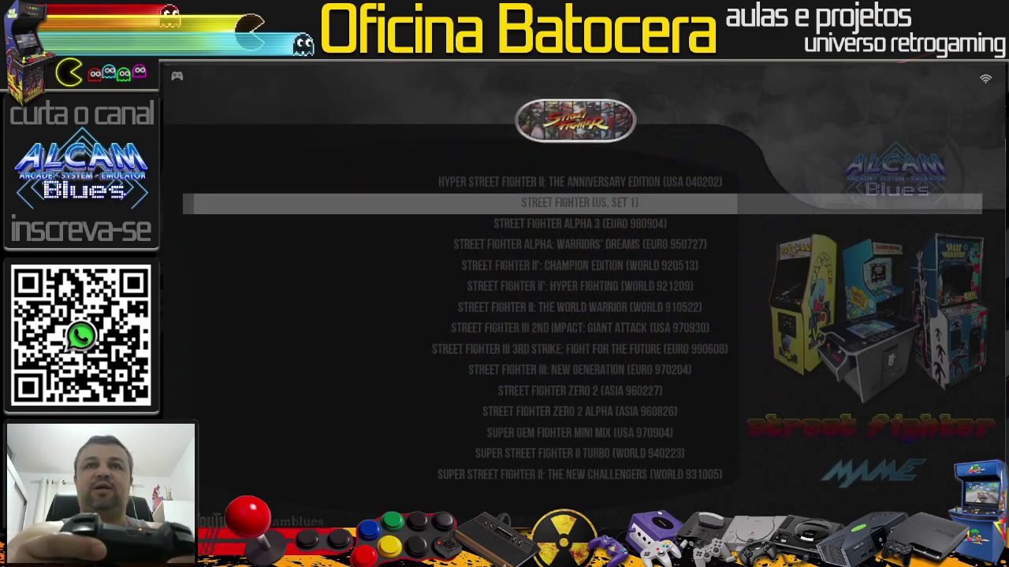
key(Return)
key(Down)
key(Down)
key(Down)
key(Down)
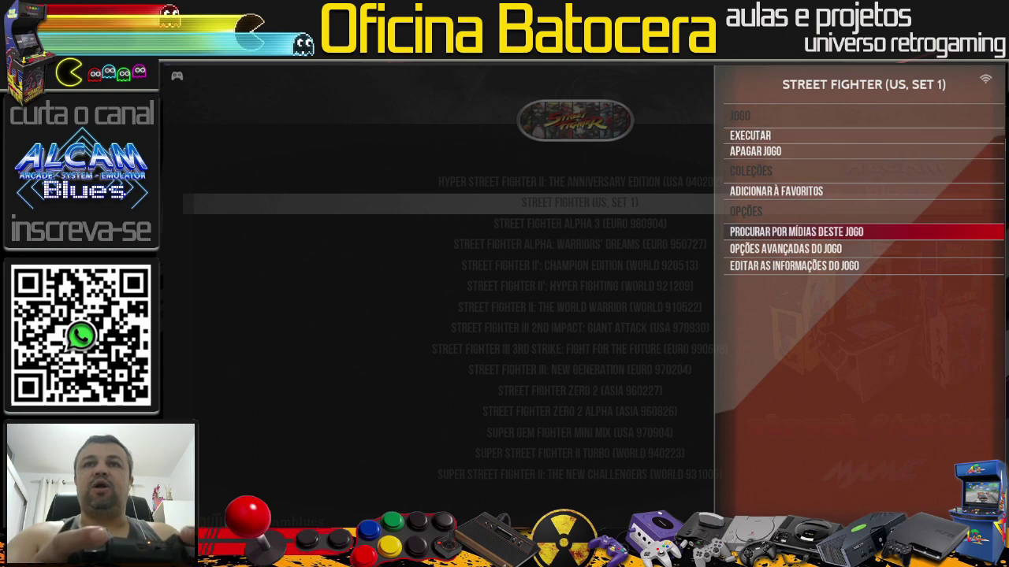
key(Return)
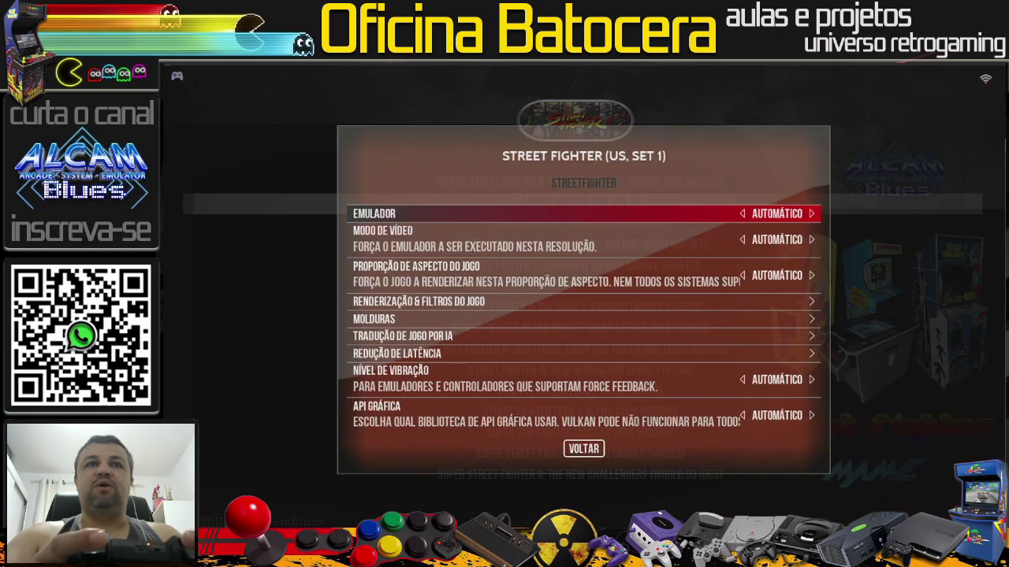
key(Return)
key(Down)
key(Down)
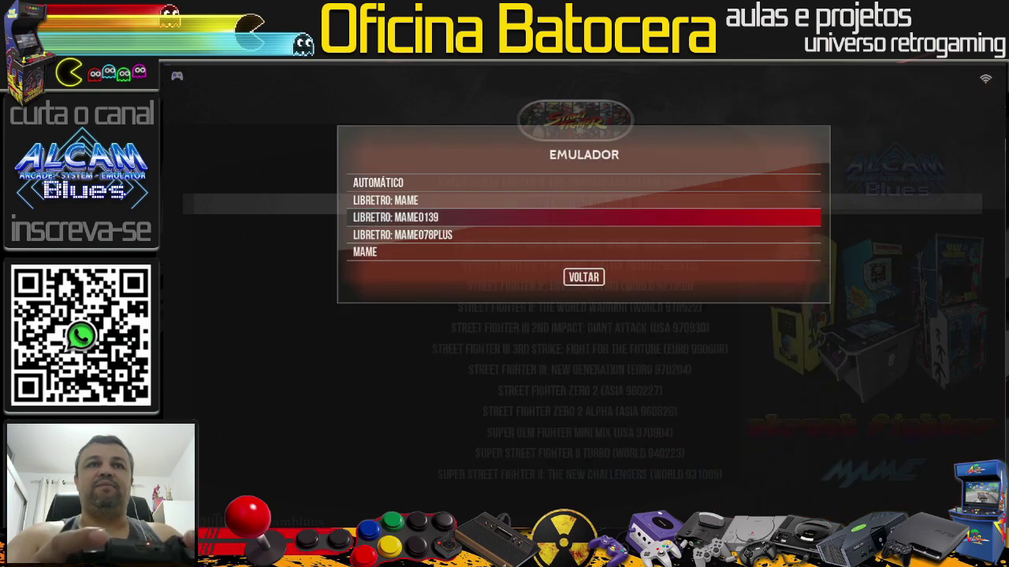
key(Up)
key(Return)
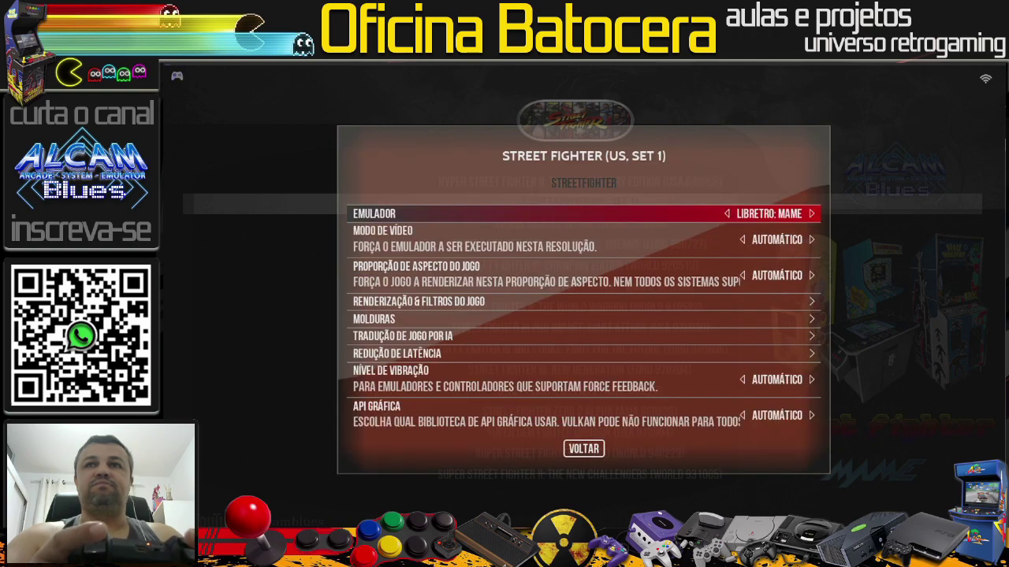
key(Escape)
key(Escape)
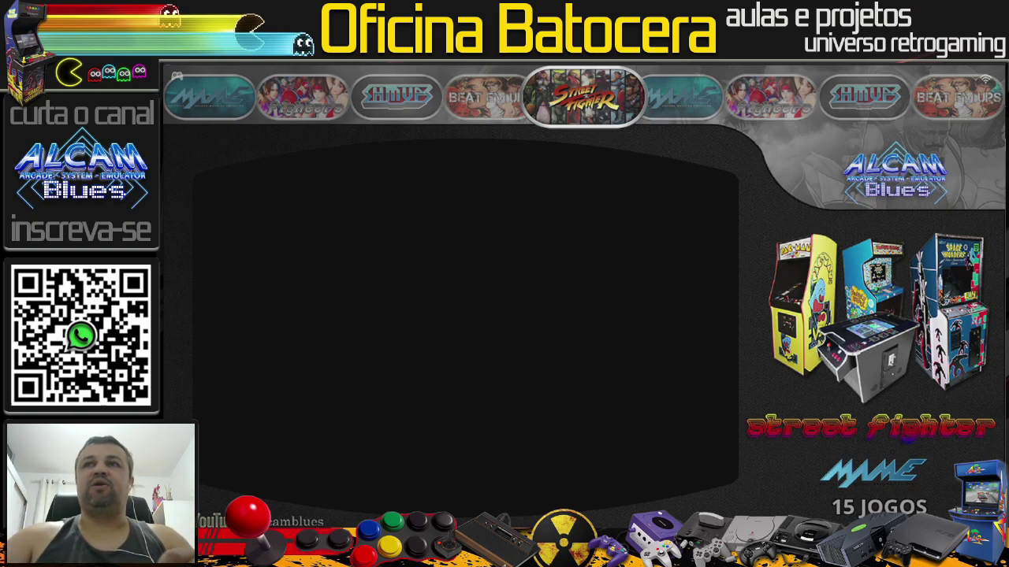
key(alt+Tab)
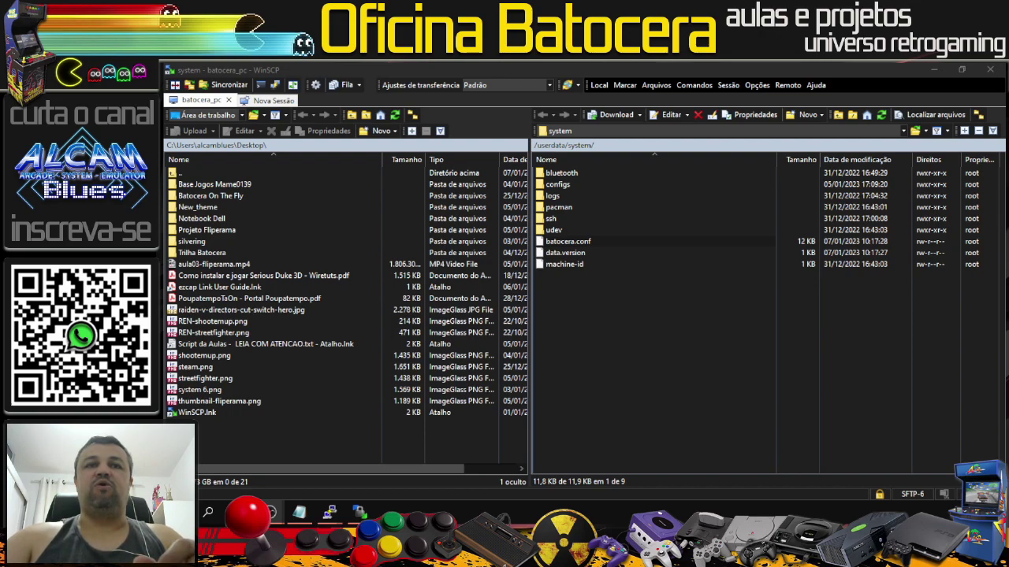
Step: Replace mame with fbneo on the sf.zip core line of batocera.conf, save, and close
double_click(585, 241)
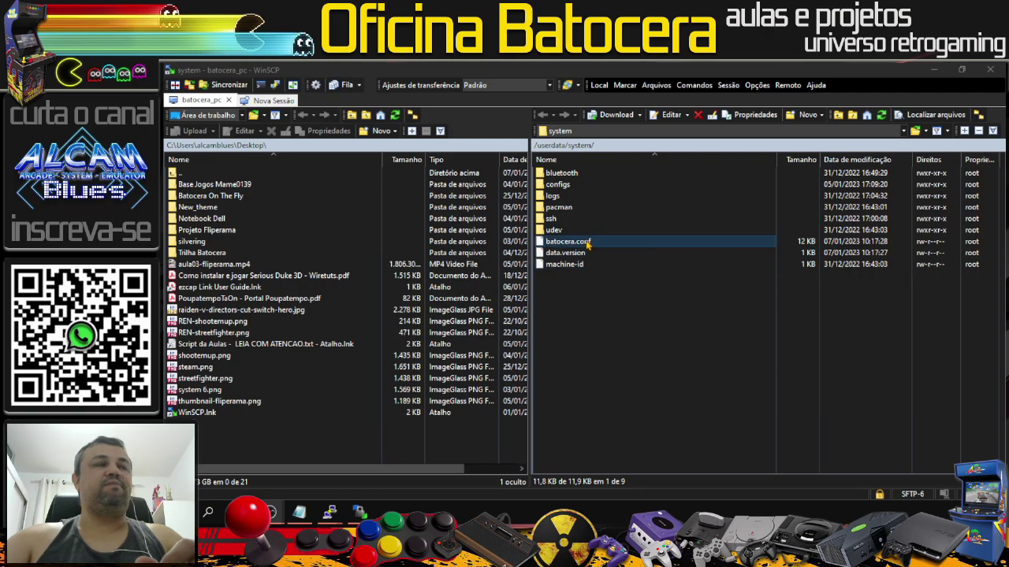
scroll(585, 241, down, 20)
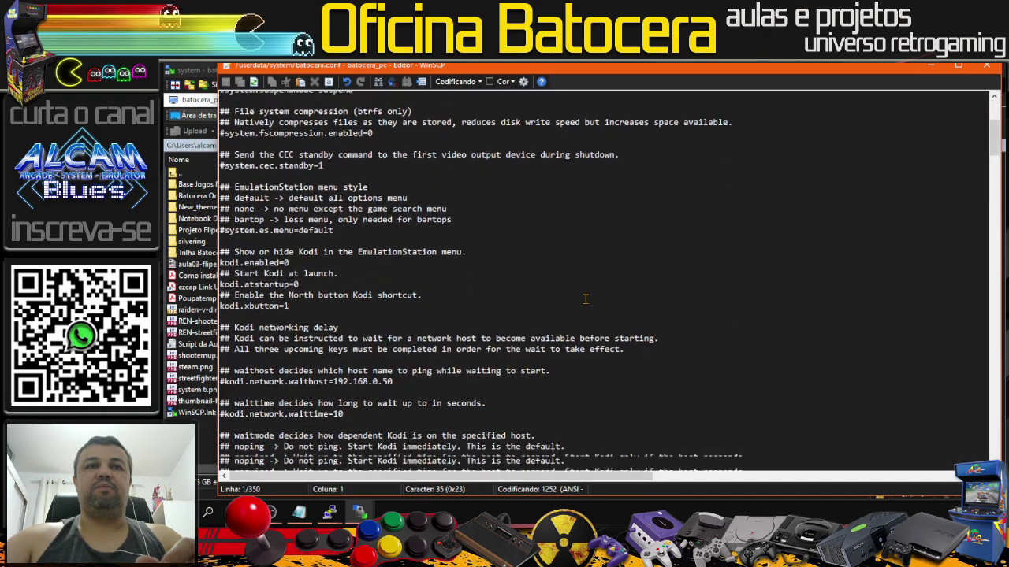
scroll(585, 299, down, 20)
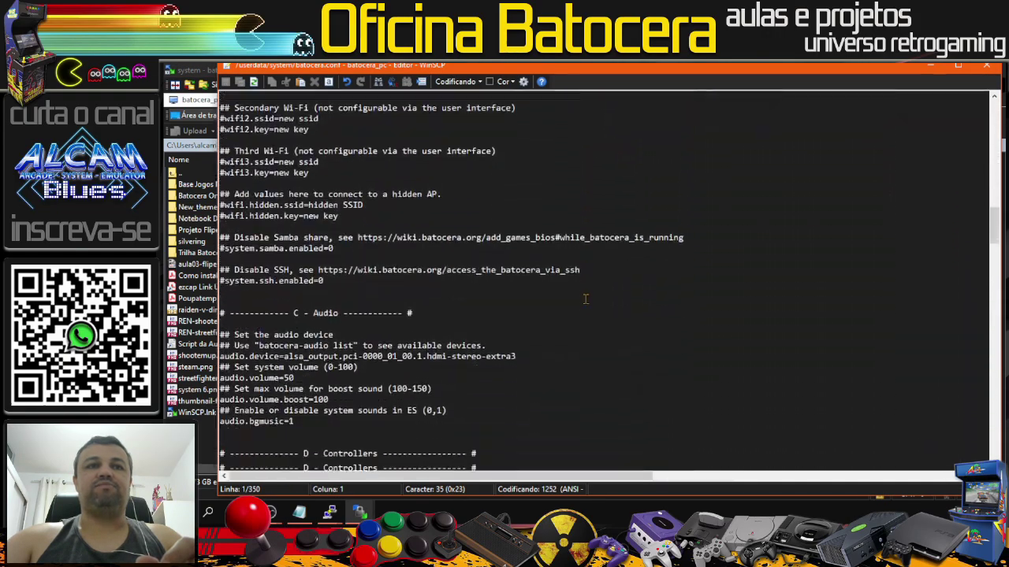
scroll(585, 299, down, 20)
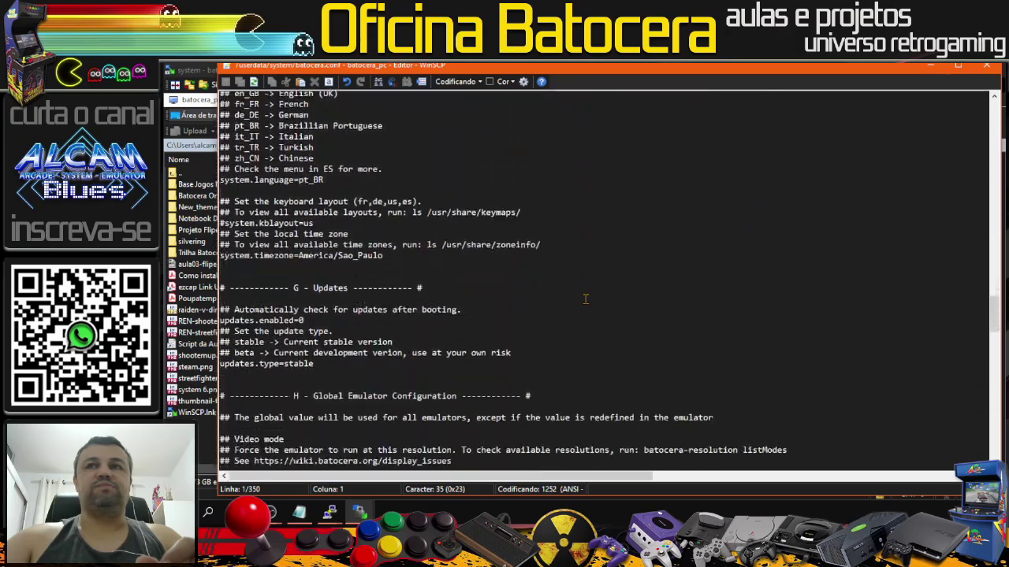
scroll(816, 383, down, 20)
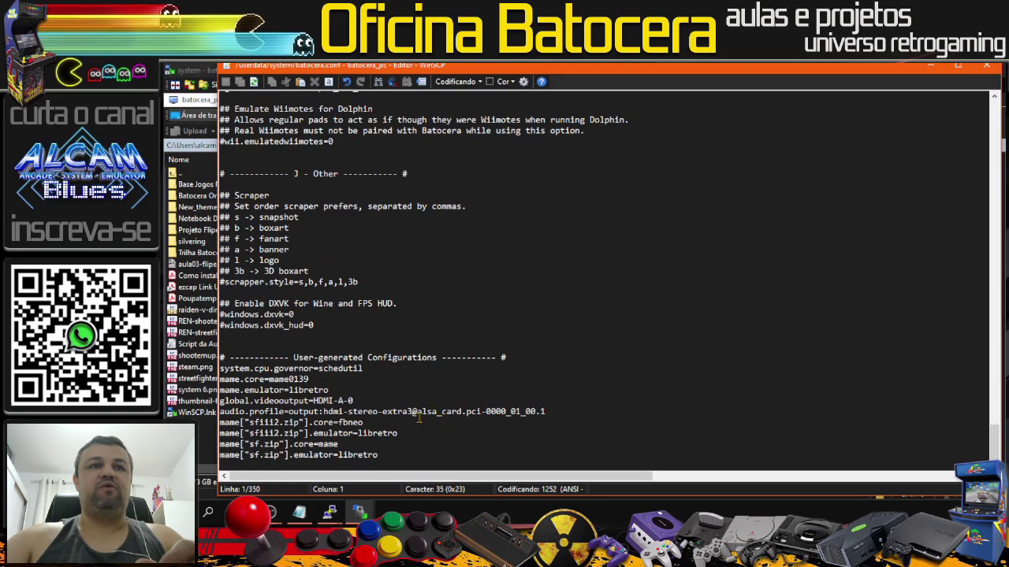
click(252, 444)
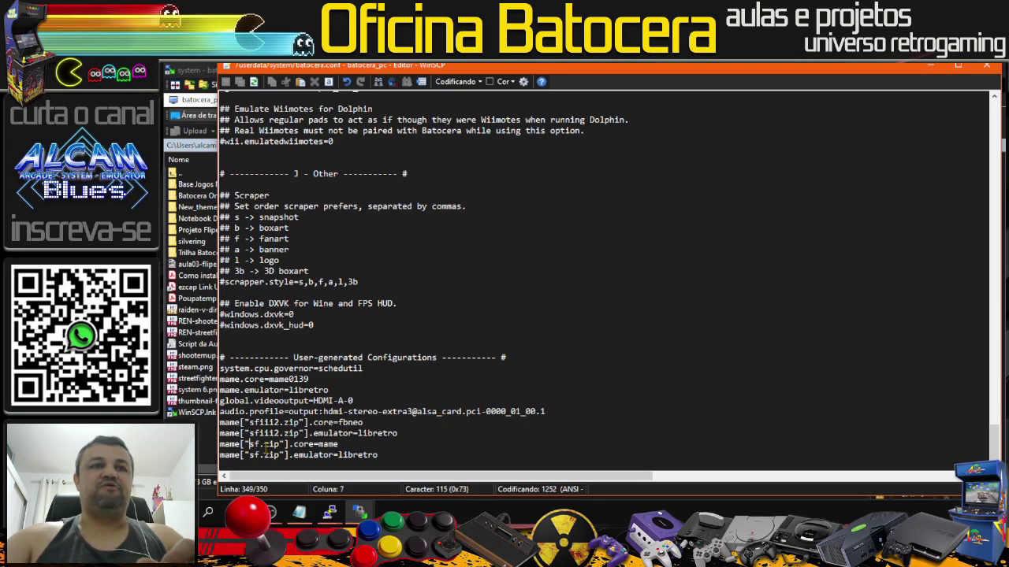
drag(339, 445, 318, 445)
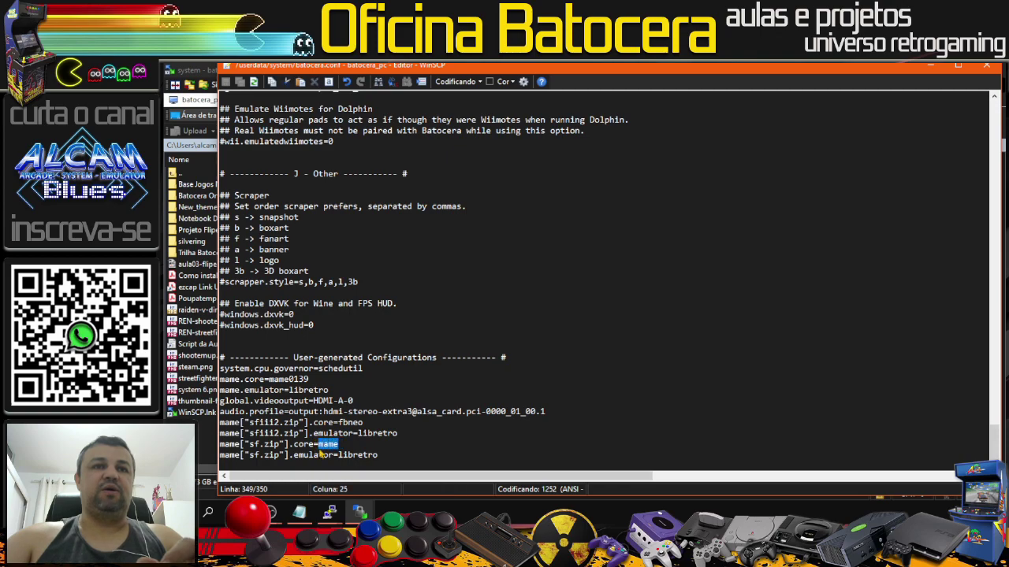
text(fbneo)
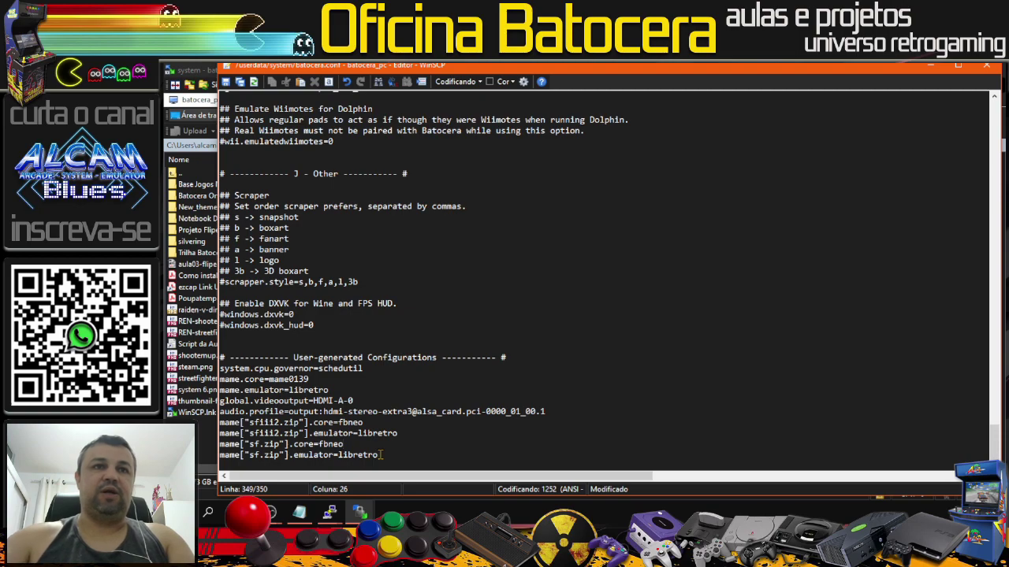
click(226, 82)
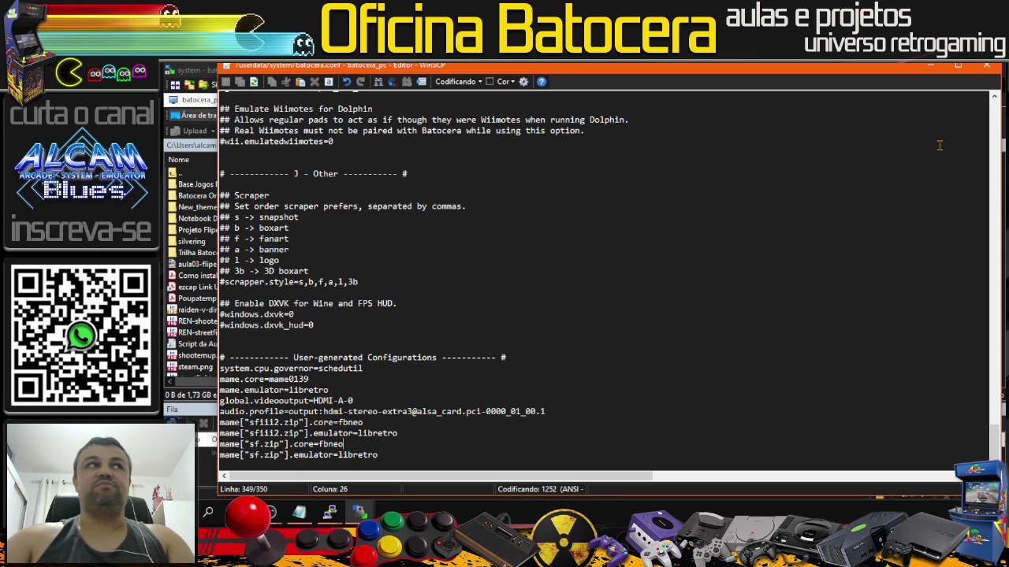
click(986, 65)
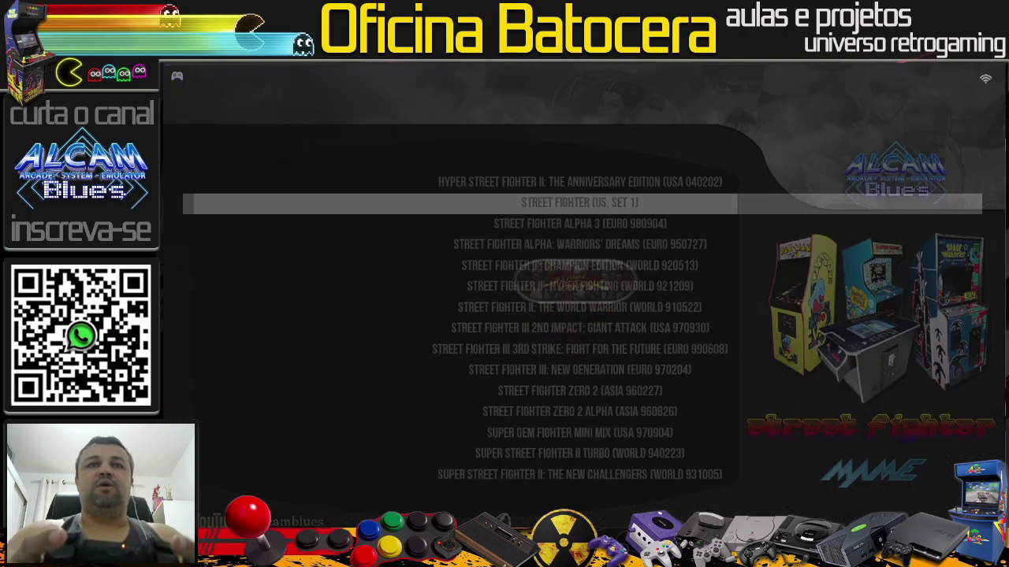
Step: Set Street Fighter III 3rd Strike's emulator to LIBRETRO: MAME, then switch to WinSCP
key(Down)
key(Down)
key(Down)
key(Down)
key(Down)
key(Down)
key(Down)
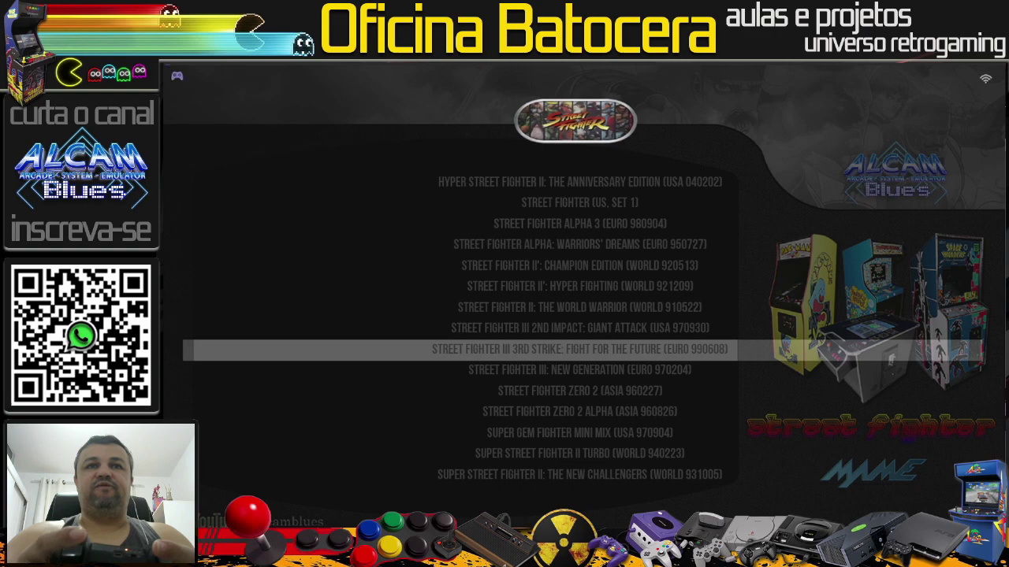
key(Return)
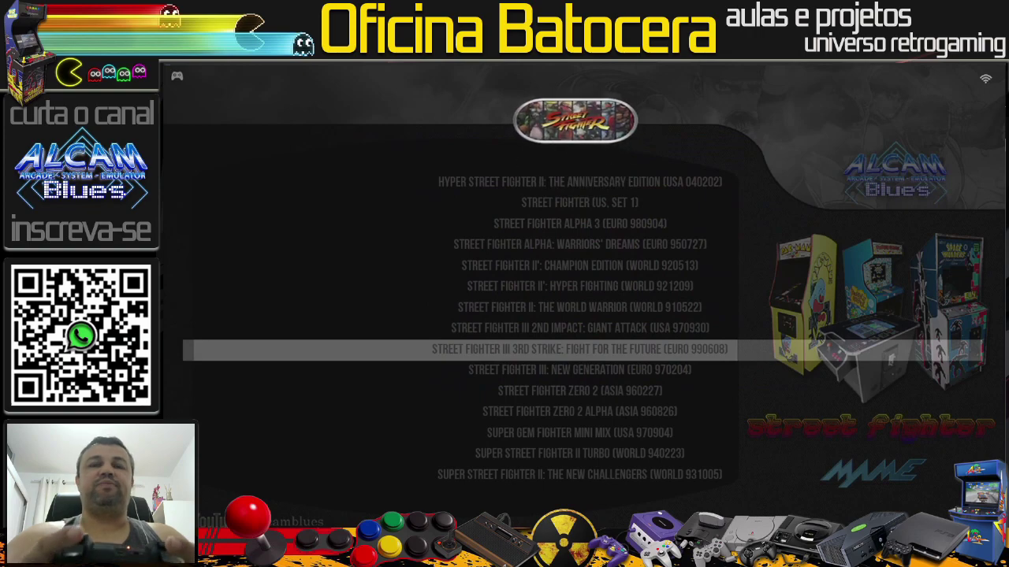
key(space)
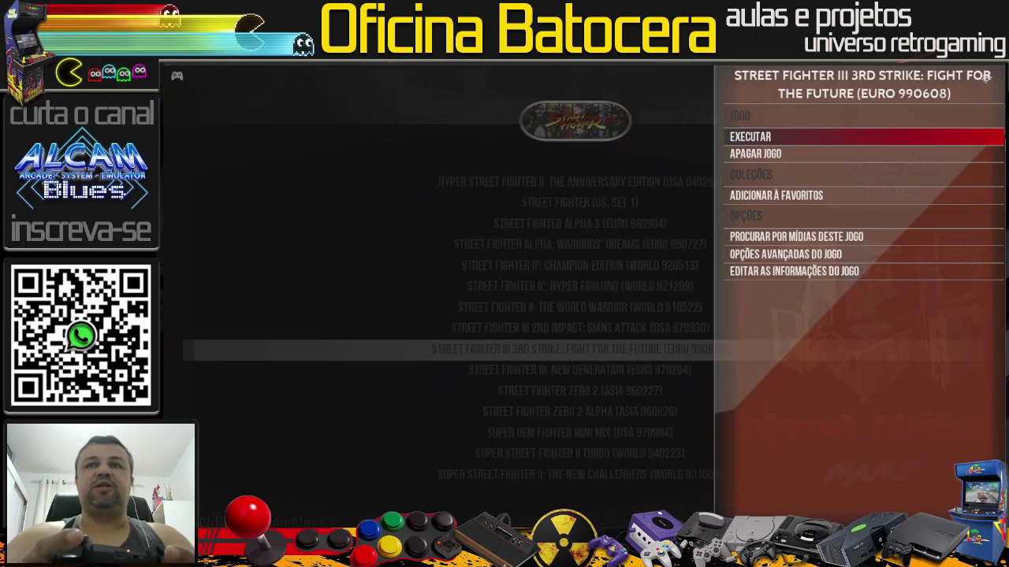
key(Down)
key(Down)
key(Down)
key(Down)
key(Down)
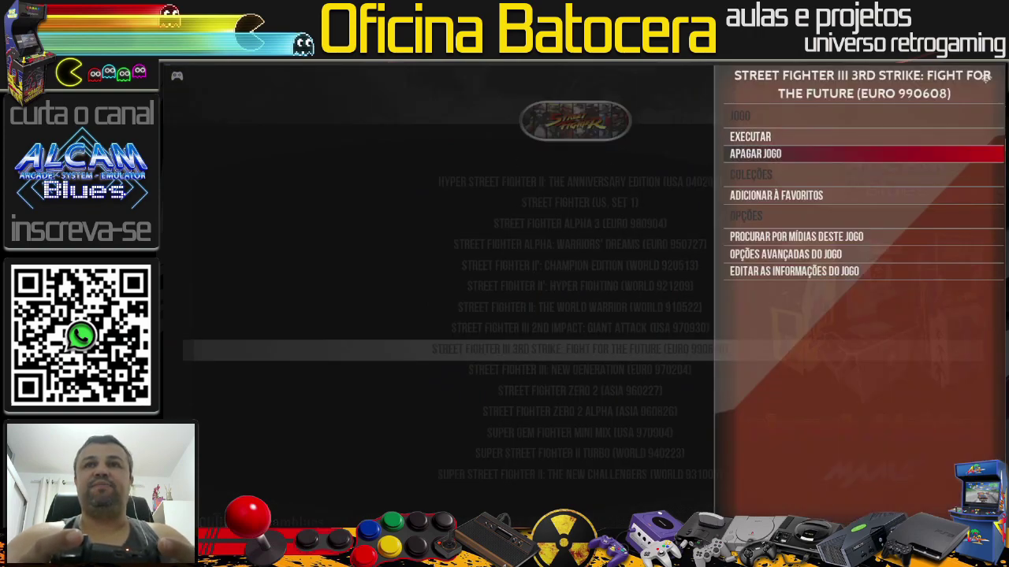
key(Up)
key(Return)
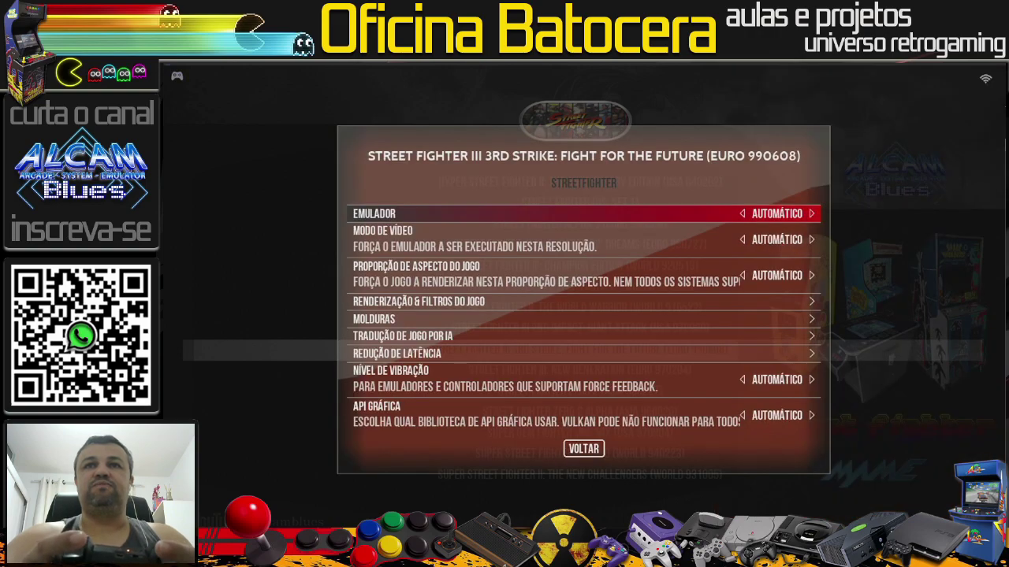
key(Return)
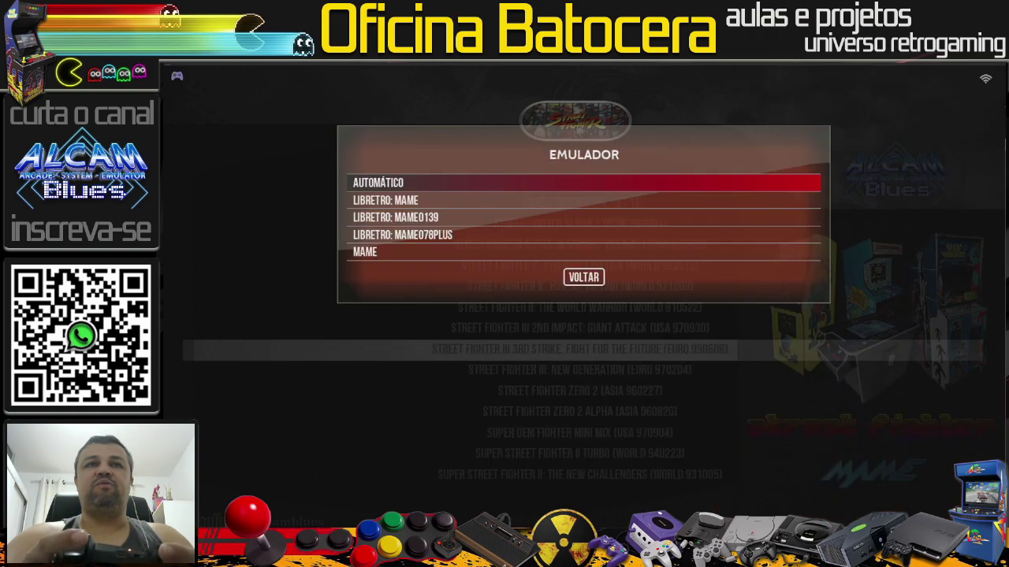
key(Down)
key(Return)
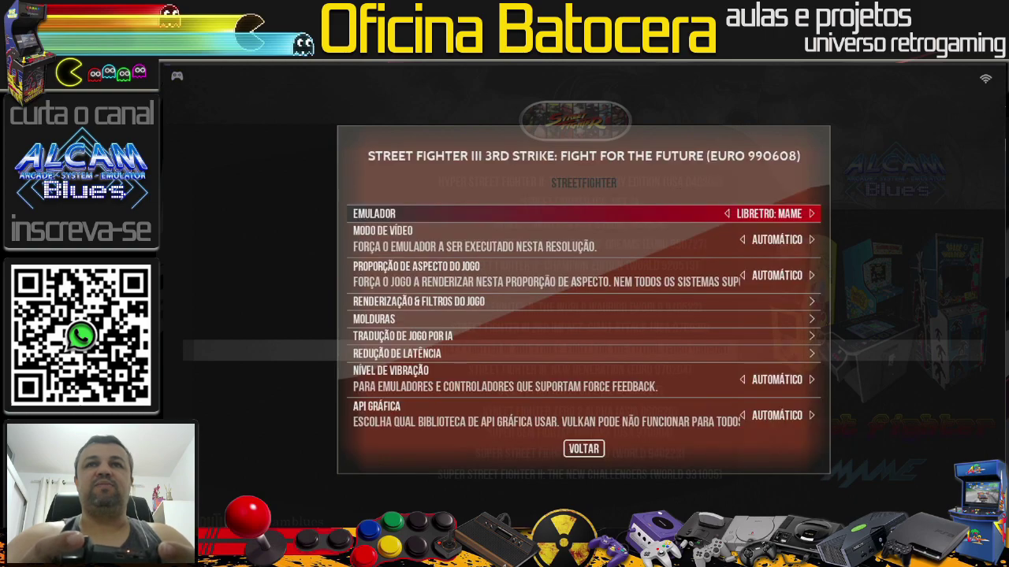
key(Escape)
key(Escape)
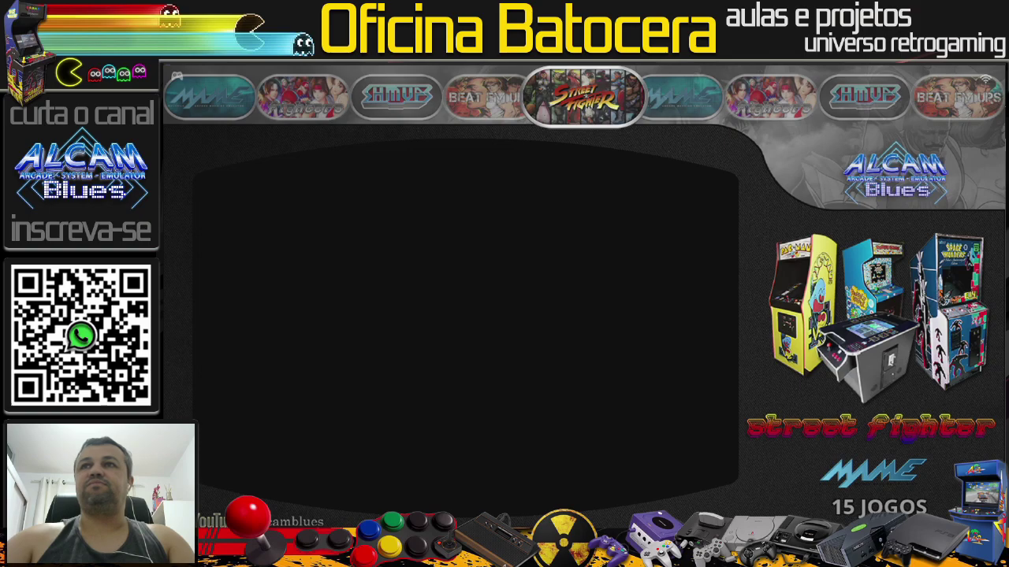
key(alt+Tab)
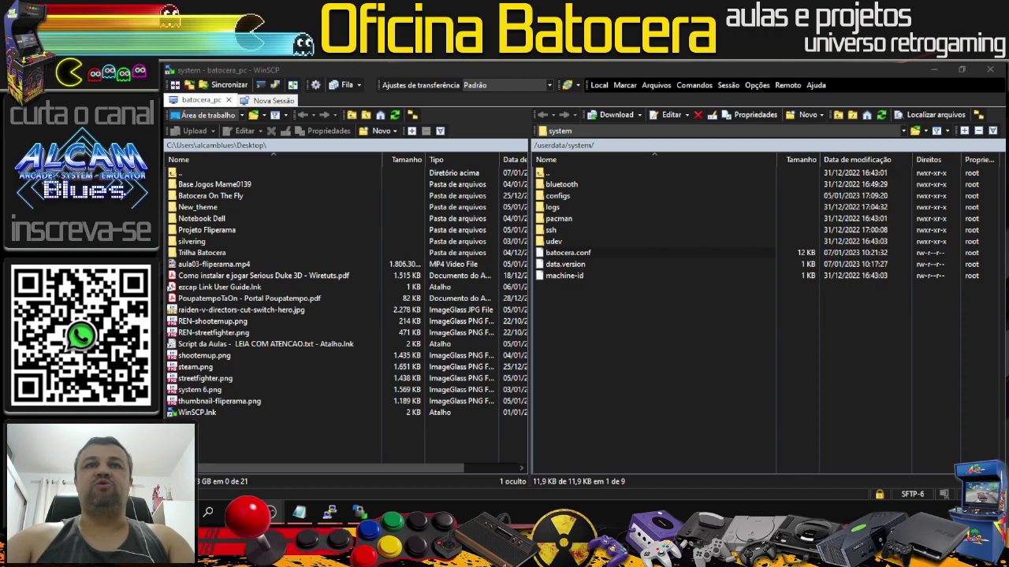
Step: Open batocera.conf in the editor and change the sfiii3.zip core value from mame to fbneo
click(592, 255)
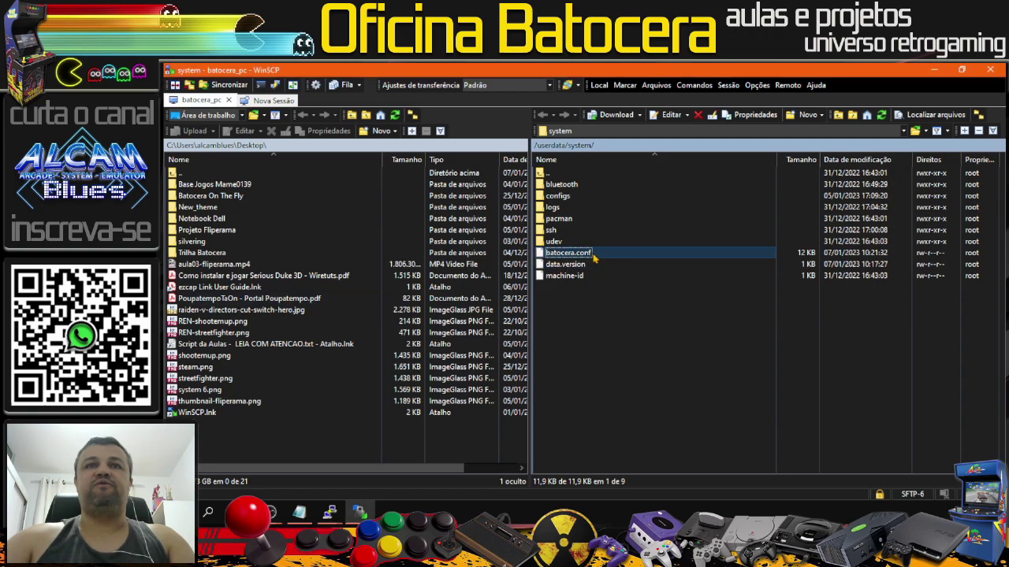
double_click(593, 256)
scroll(611, 381, down, 9)
drag(995, 150, 997, 443)
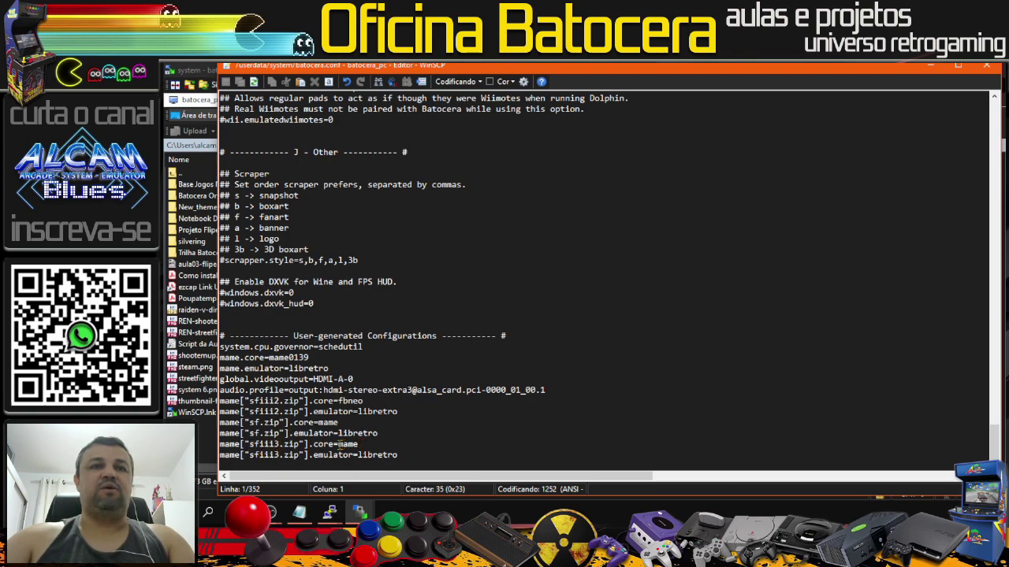
drag(339, 443, 360, 445)
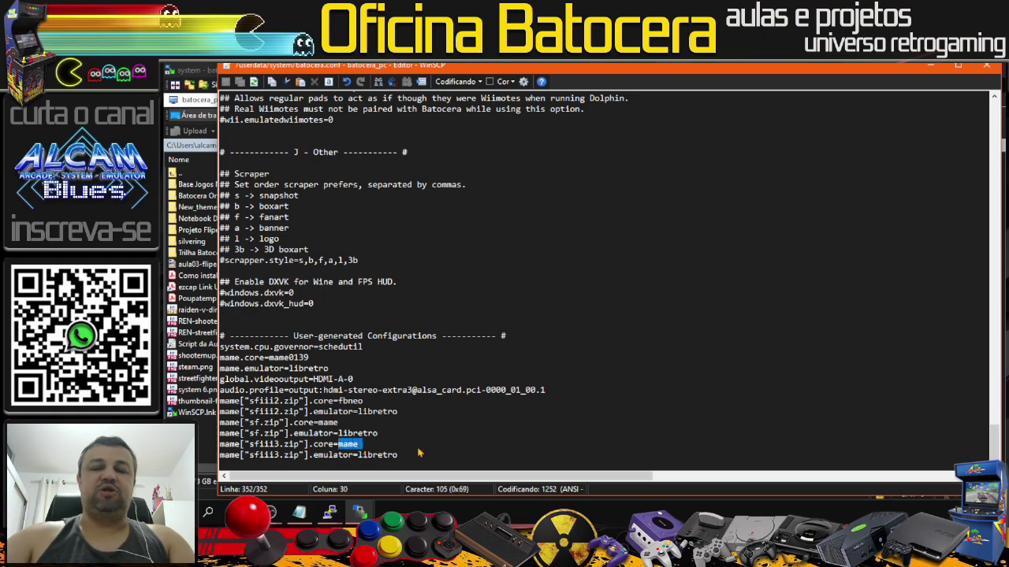
key(Delete)
key(Delete)
key(Return)
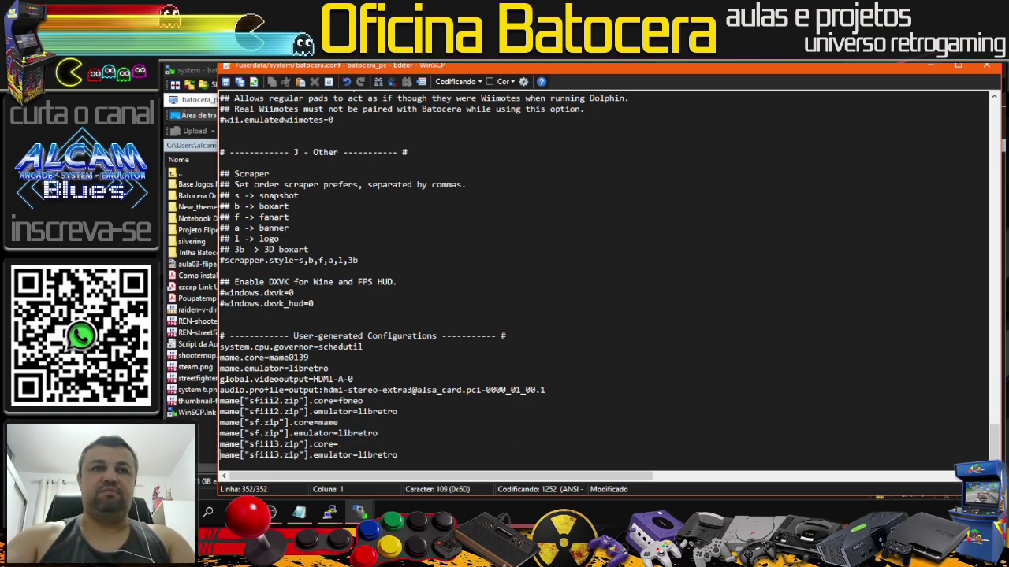
click(349, 443)
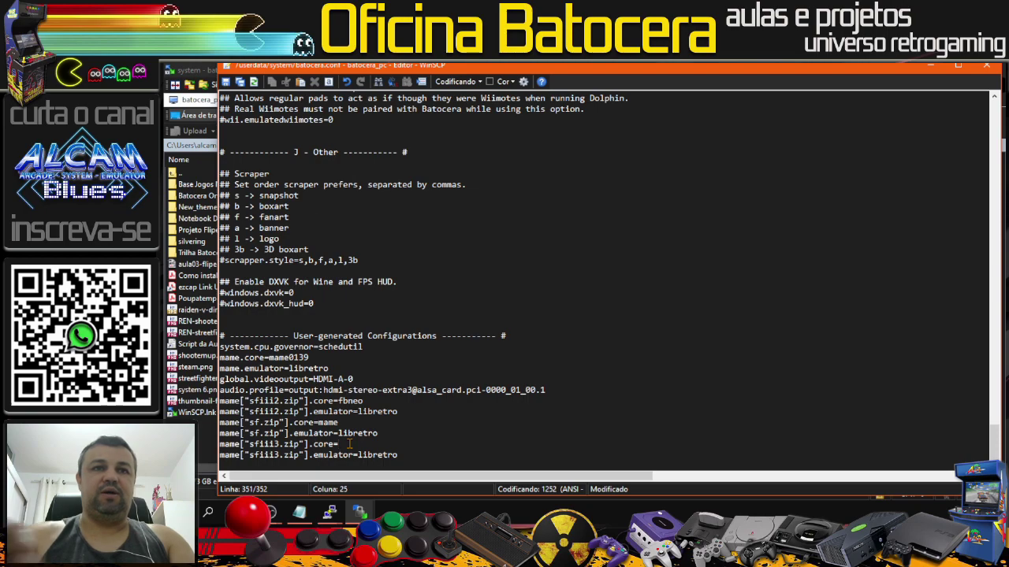
text(fbneo)
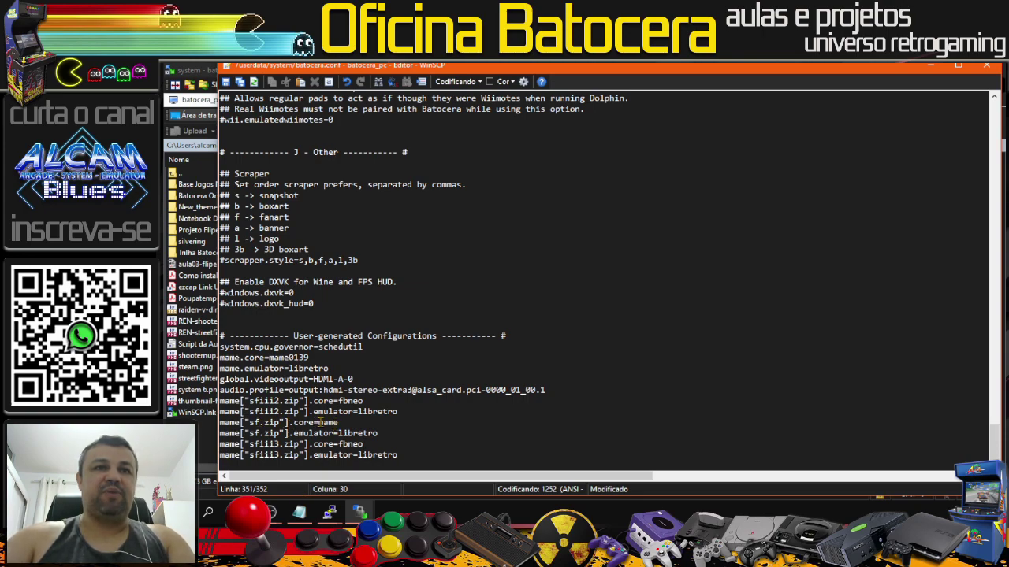
Step: Change the sf.zip core value from mame to fbneo and save batocera.conf to the server
drag(321, 423, 339, 423)
text(f)
text(bnei)
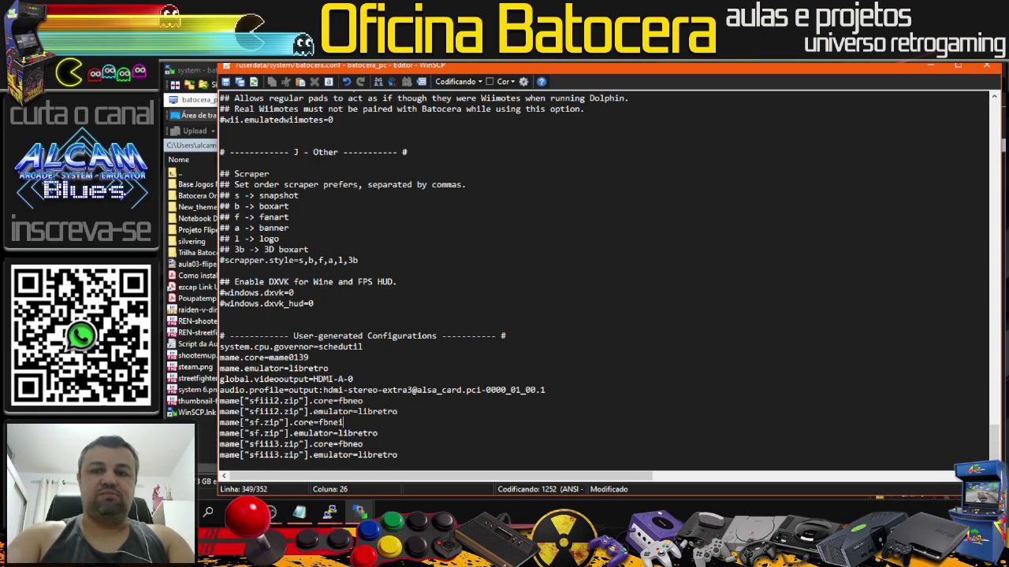
key(BackSpace)
text(o)
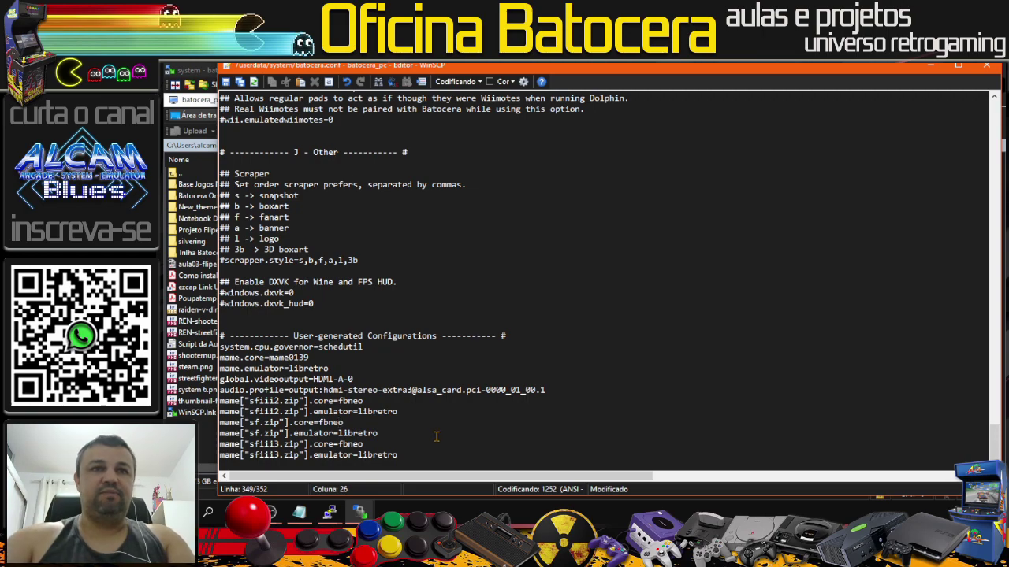
click(226, 82)
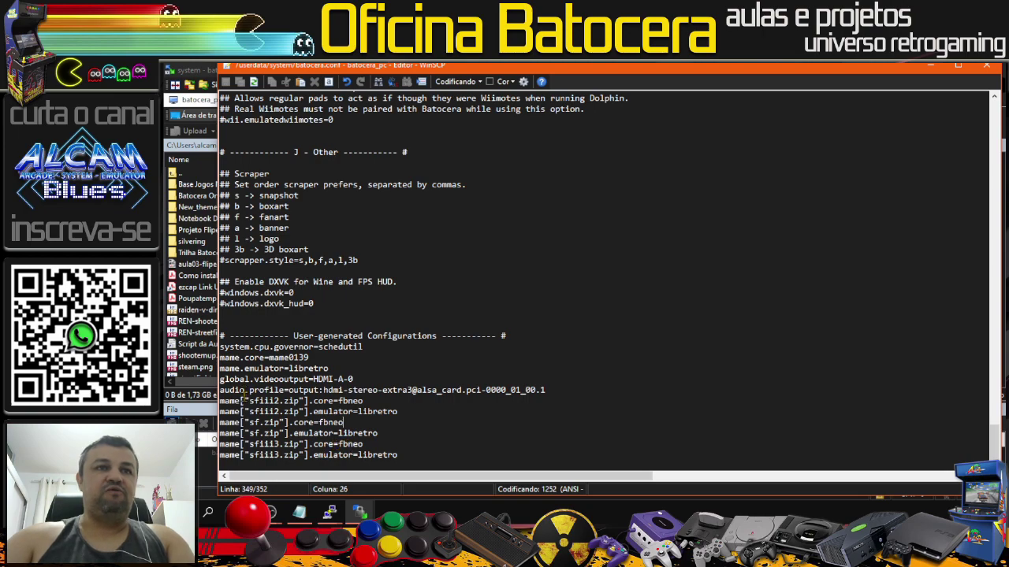
Step: Reopen batocera.conf to confirm the fbneo core entries were saved, then close the editor
click(986, 66)
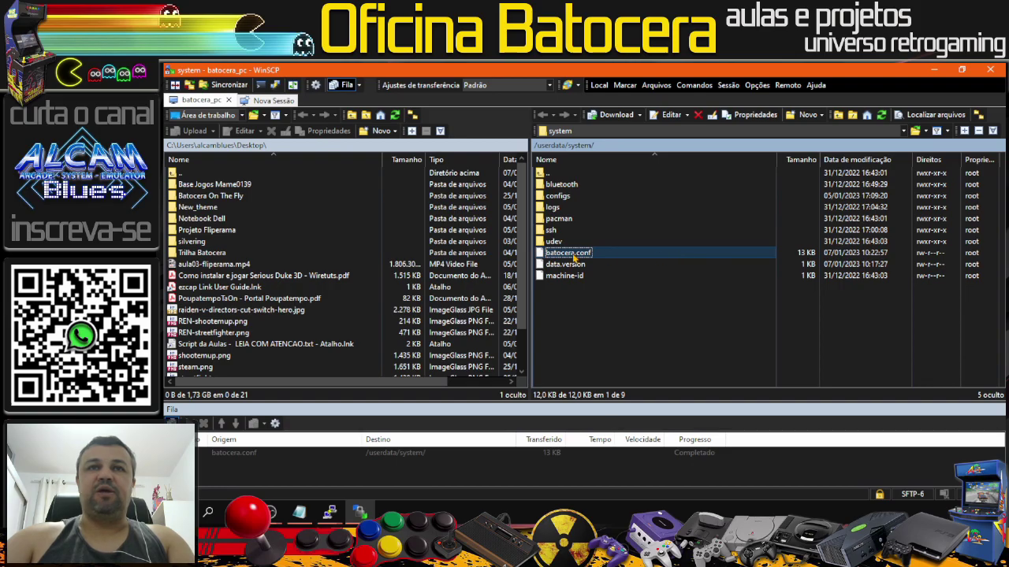
double_click(569, 253)
scroll(479, 349, down, 2)
scroll(479, 349, down, 20)
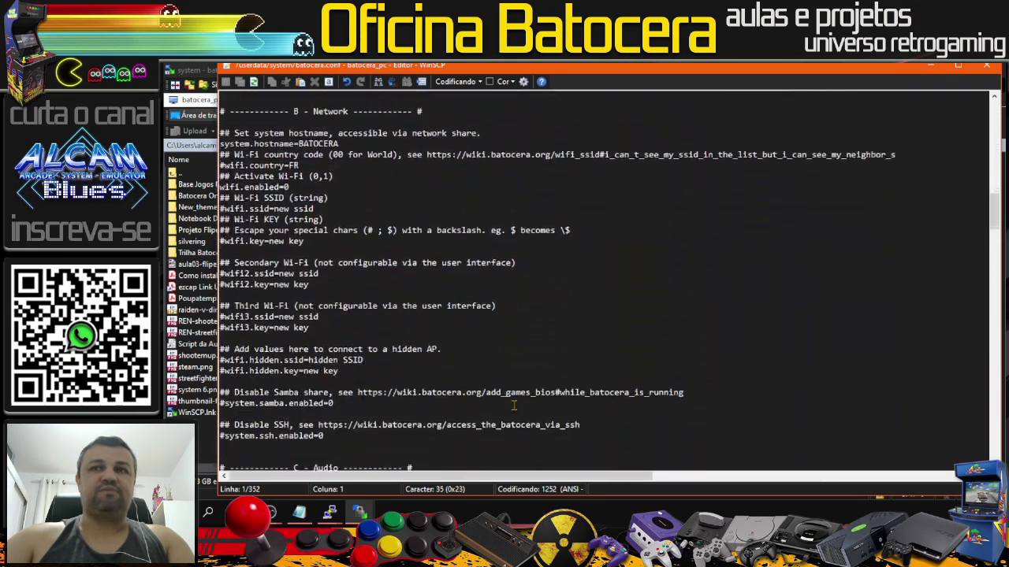
scroll(488, 410, down, 20)
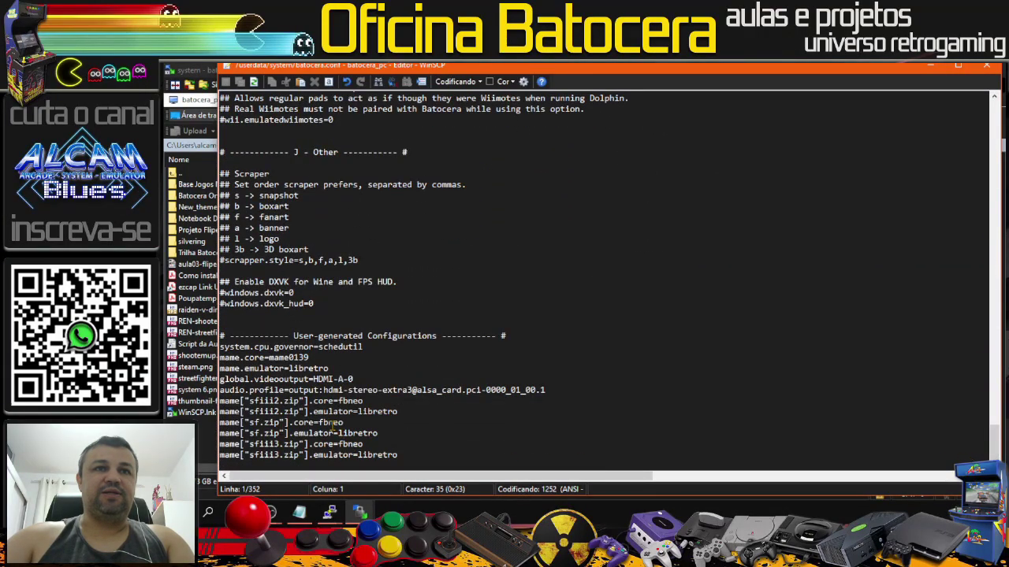
click(1000, 68)
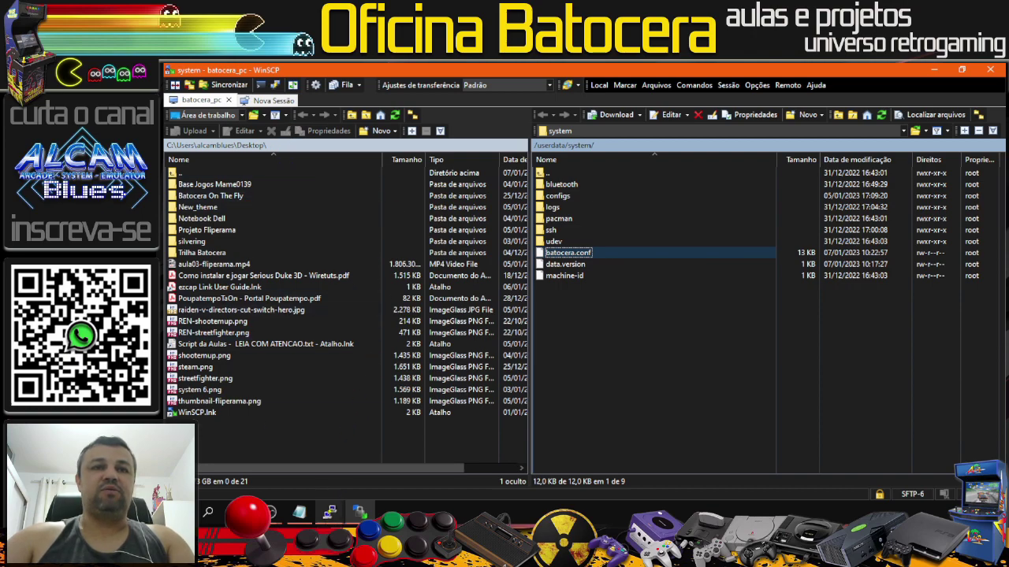
Step: Copy the batocera-save-overlay command from the lesson script notes
click(337, 518)
click(410, 442)
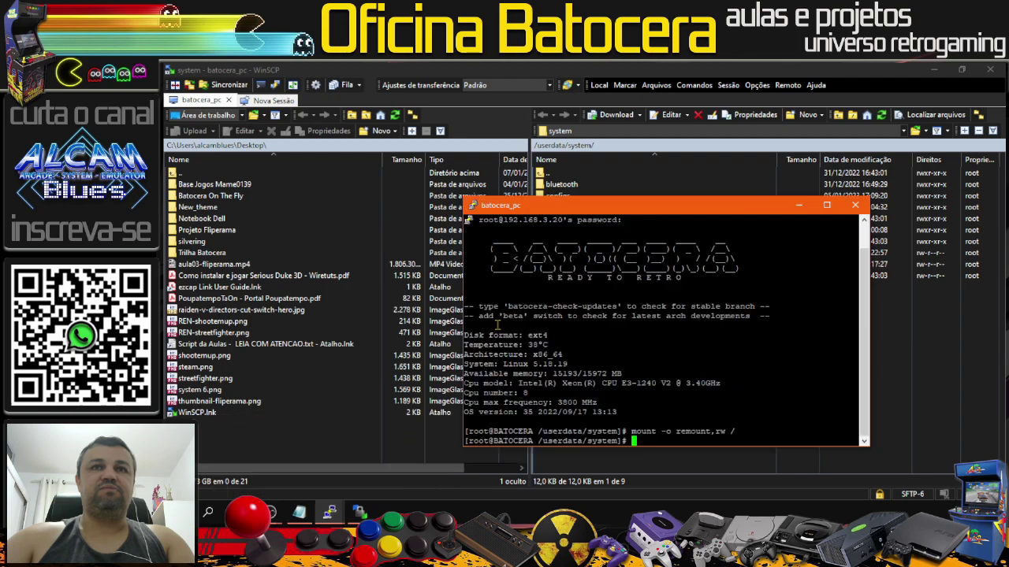
click(299, 513)
drag(559, 288, 453, 288)
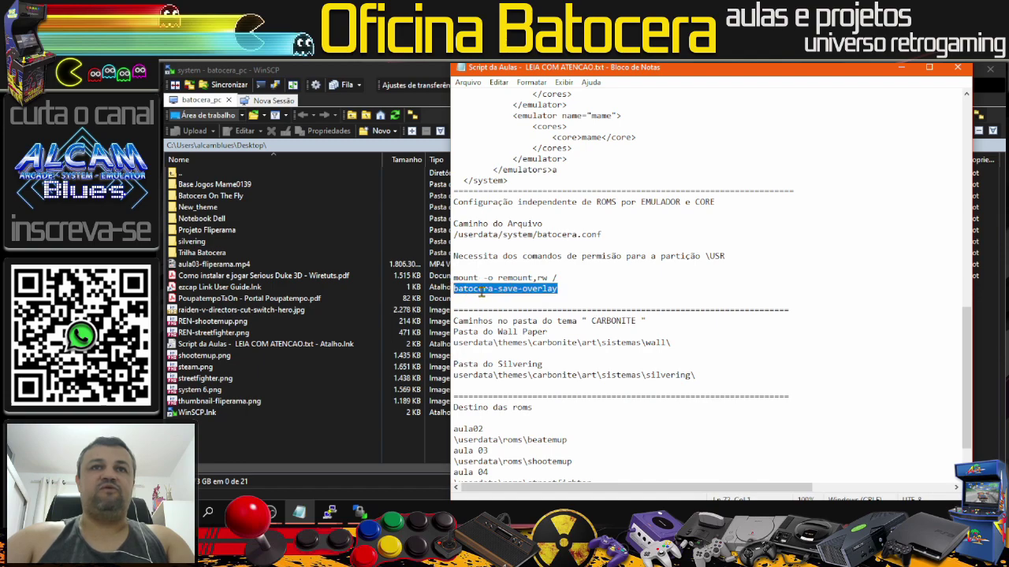
right_click(484, 296)
click(513, 331)
click(901, 68)
Step: Run batocera-save-overlay in the PuTTY terminal, then close PuTTY and WinSCP after it reports Success
right_click(677, 406)
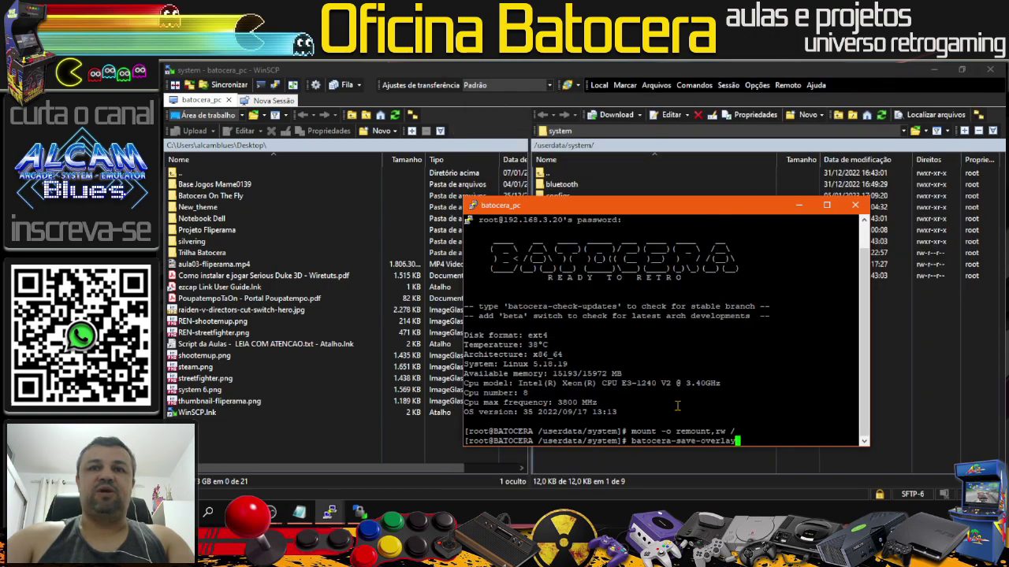
key(Return)
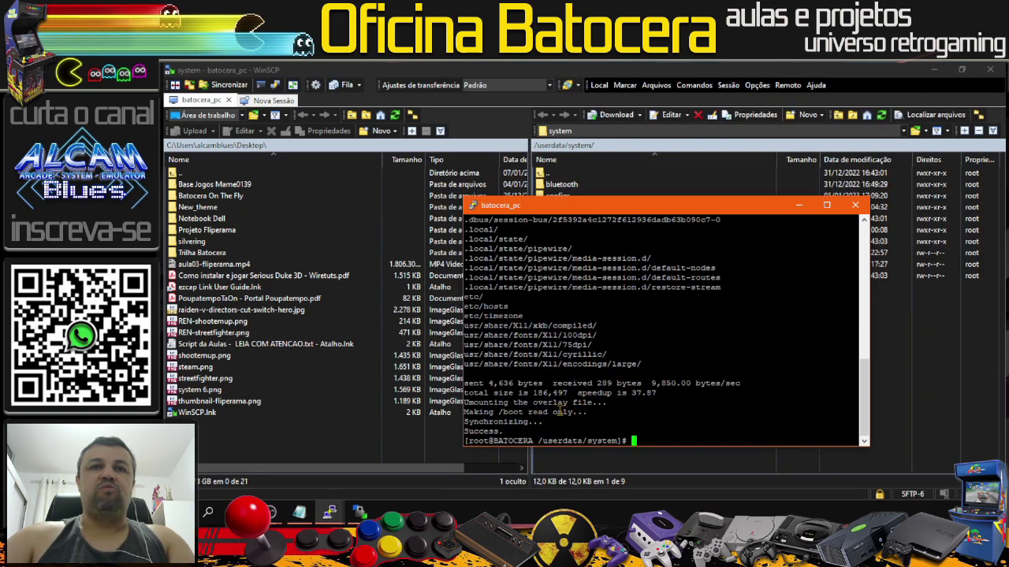
drag(465, 431, 502, 431)
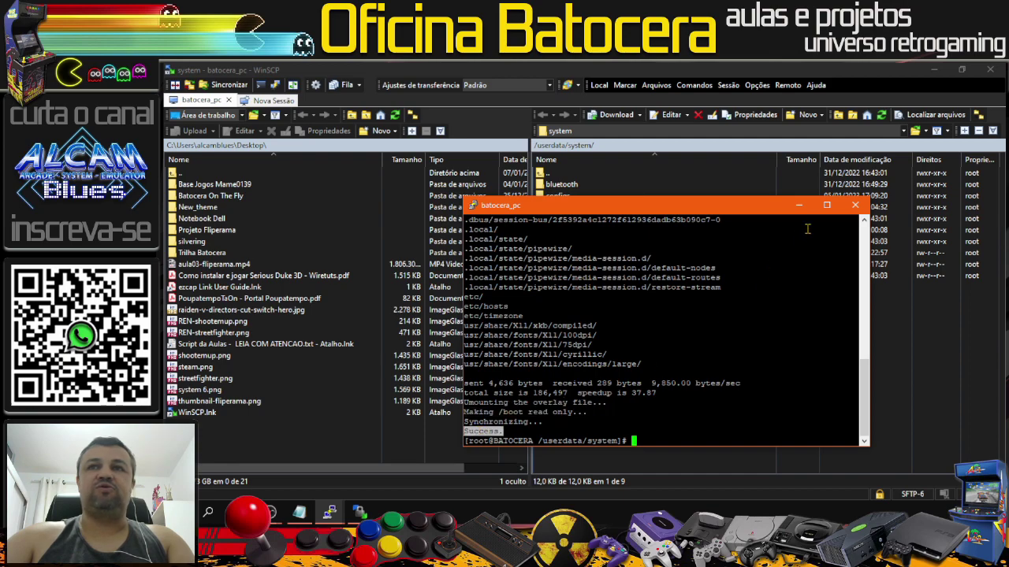
click(855, 204)
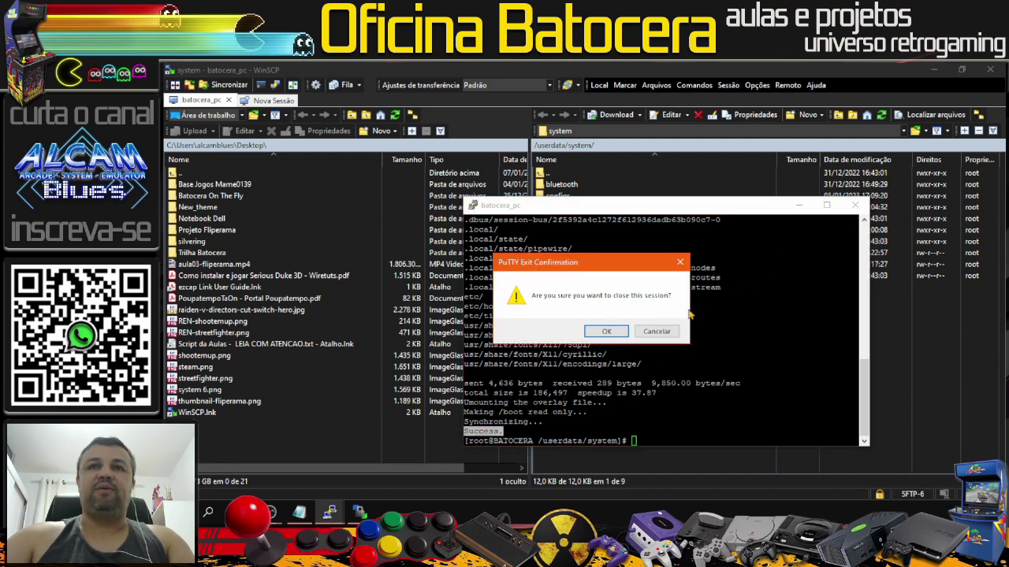
click(606, 335)
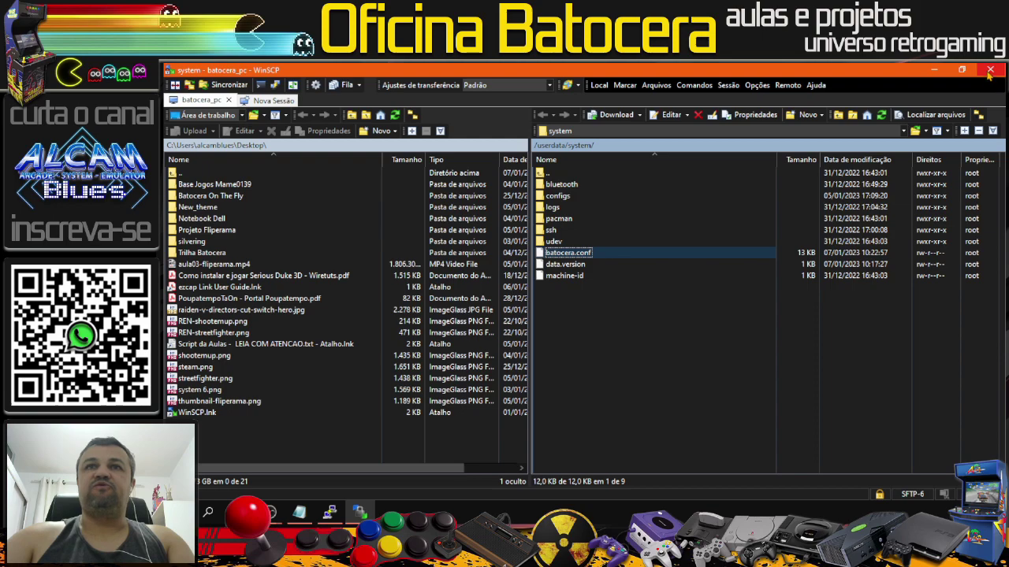
click(989, 69)
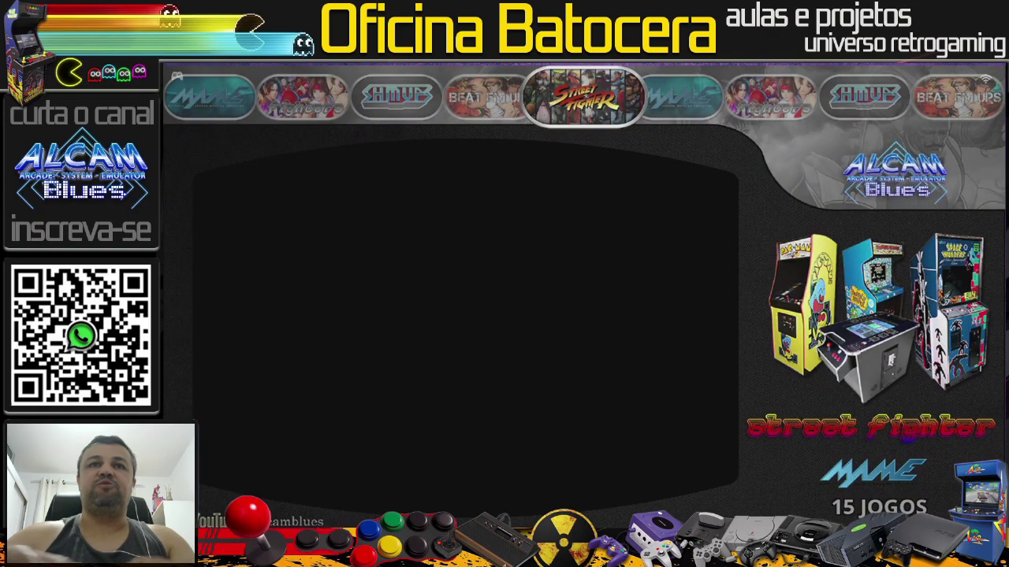
Step: Restart Batocera from the main menu's quit options, then return to the Windows desktop
key(Return)
key(Up)
key(Return)
key(Return)
key(Left)
key(Return)
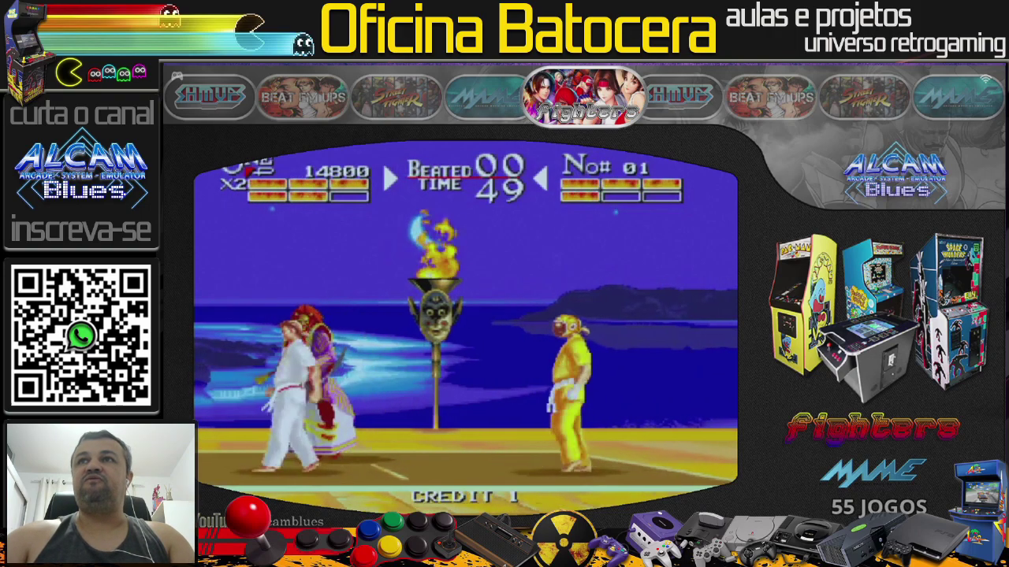
key(super+d)
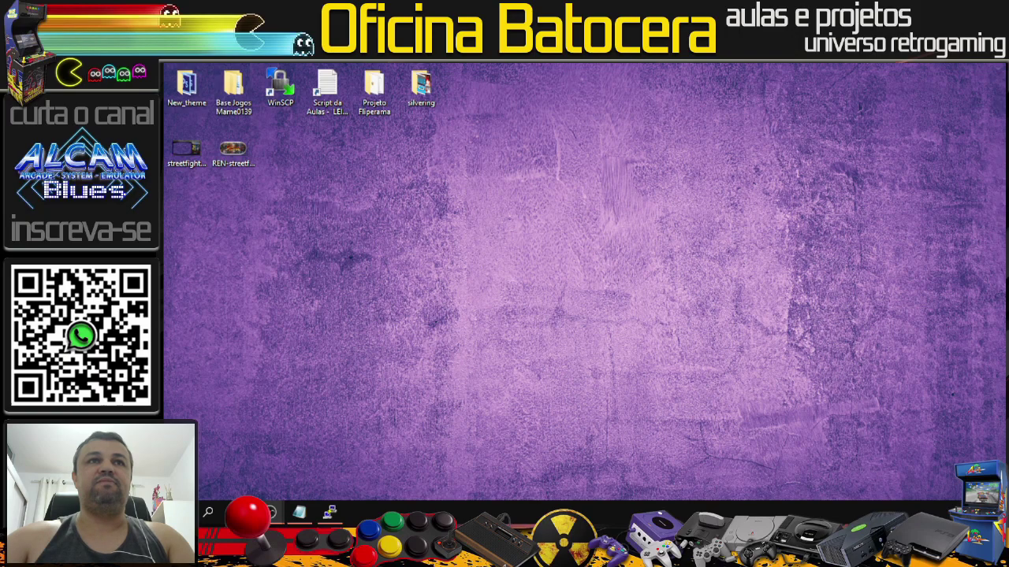
Step: Launch WinSCP and log in to the saved batocera_pc site with the root password
double_click(279, 90)
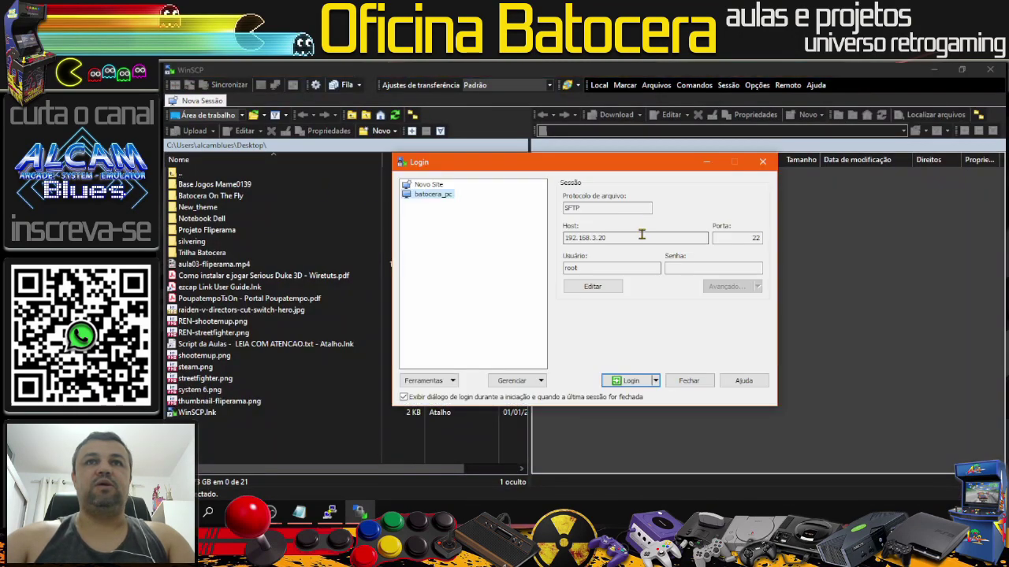
click(633, 381)
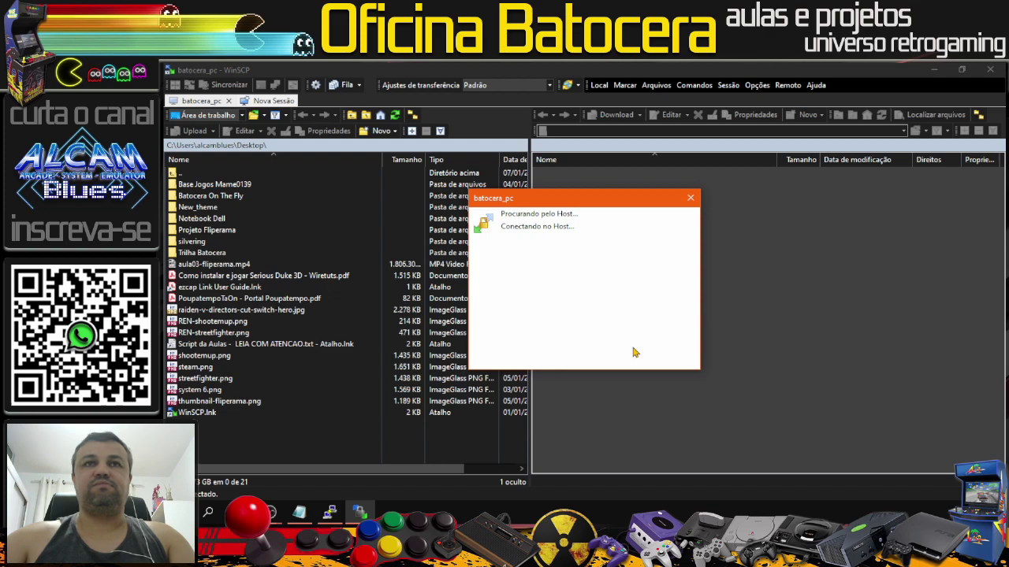
text(li)
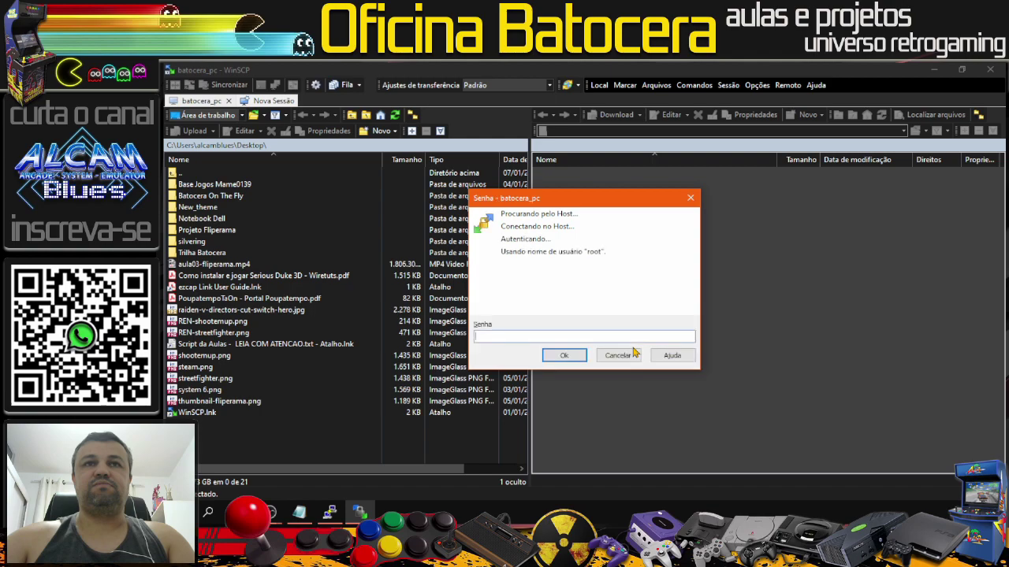
text(nux)
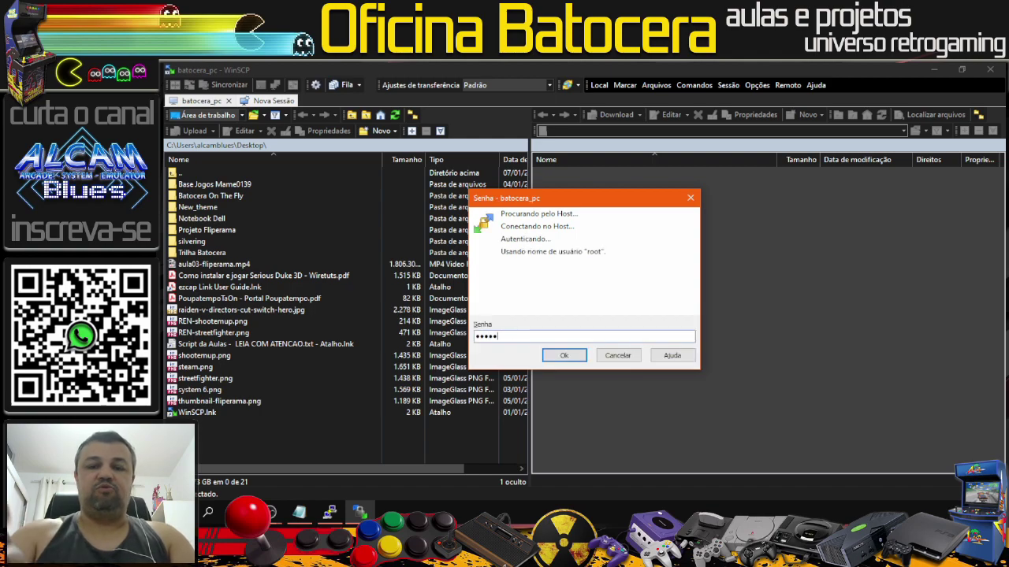
key(Return)
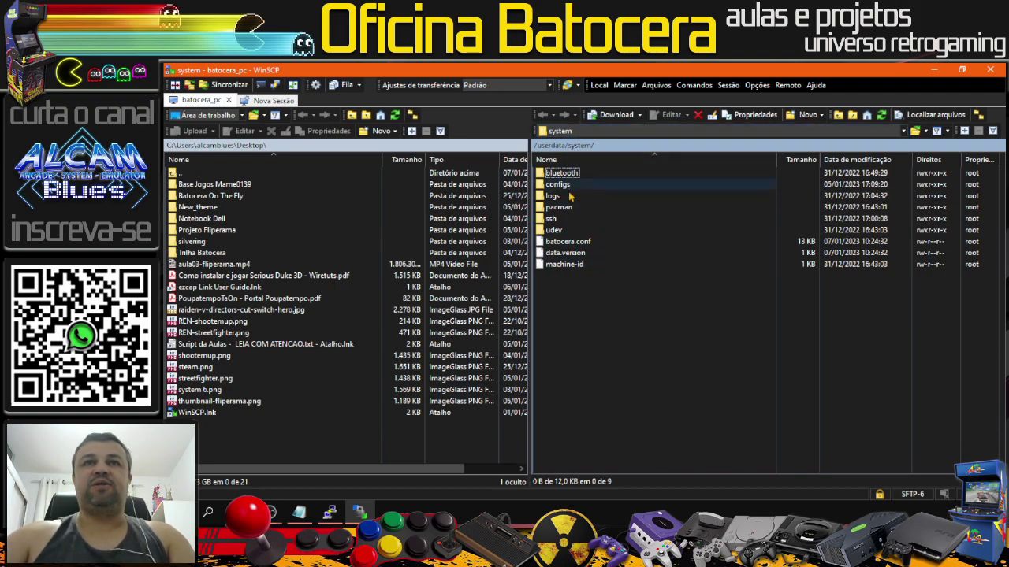
click(561, 243)
double_click(559, 245)
scroll(497, 326, down, 13)
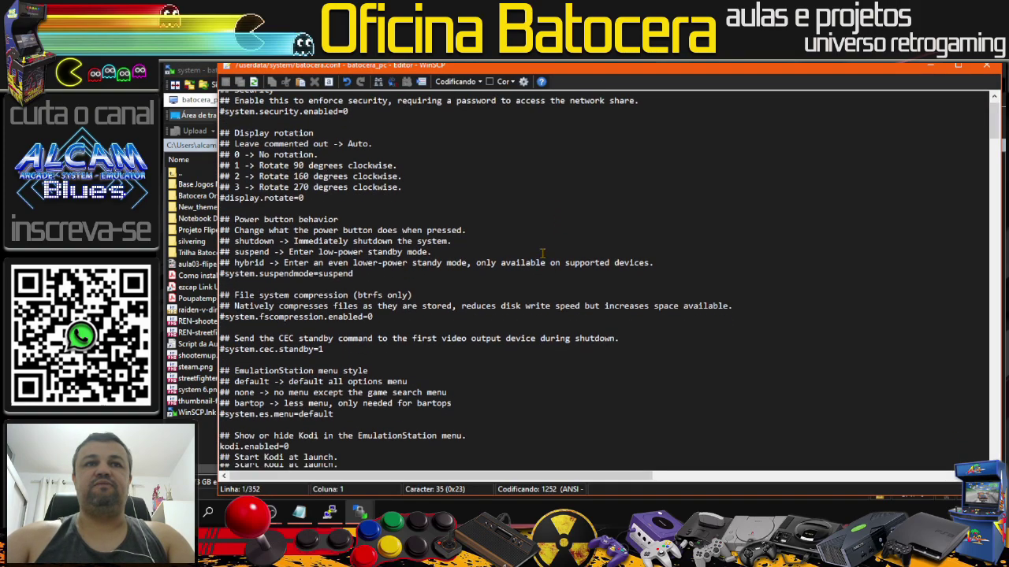
scroll(497, 325, down, 20)
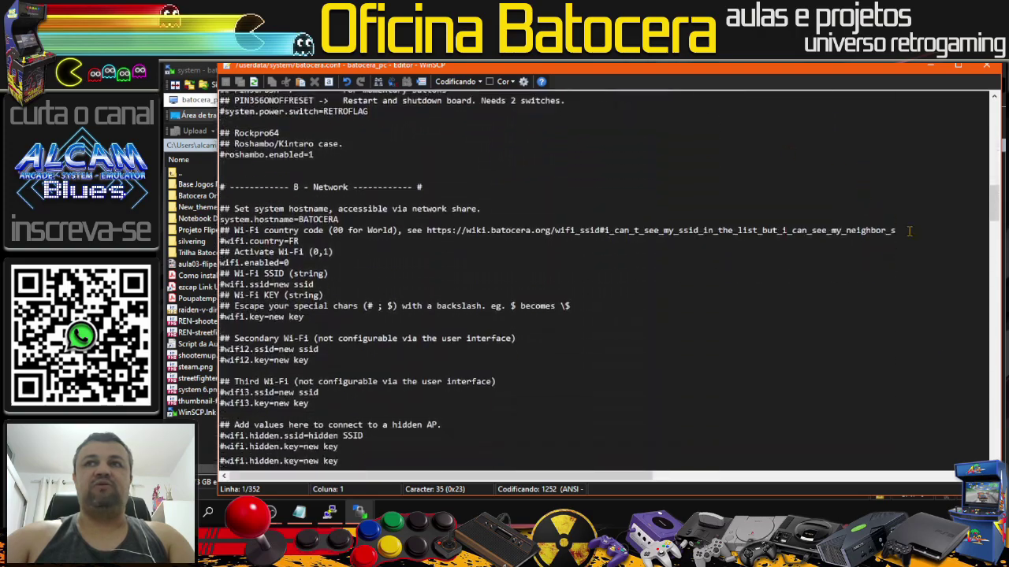
drag(994, 247, 994, 445)
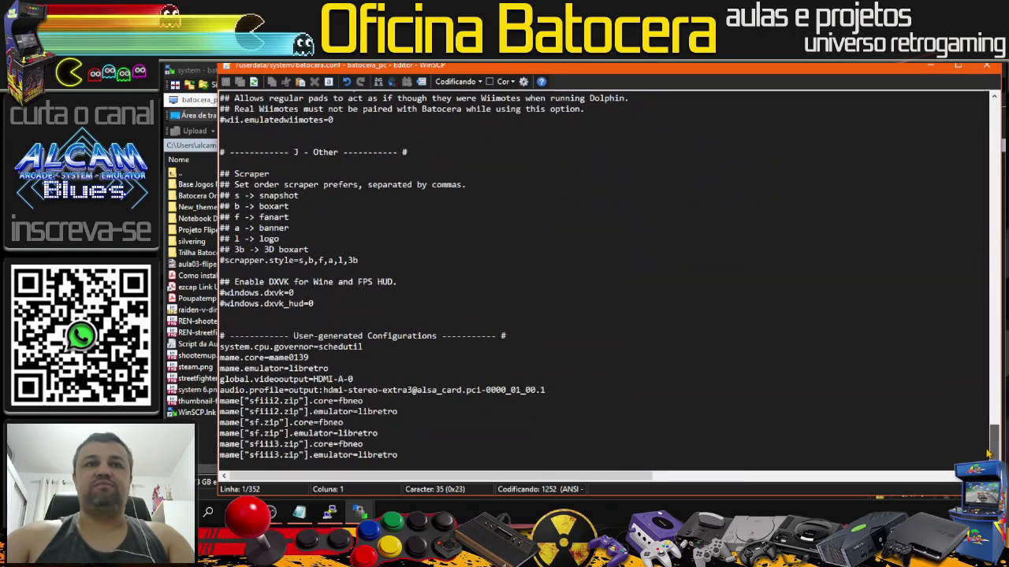
drag(364, 445, 341, 444)
click(329, 423)
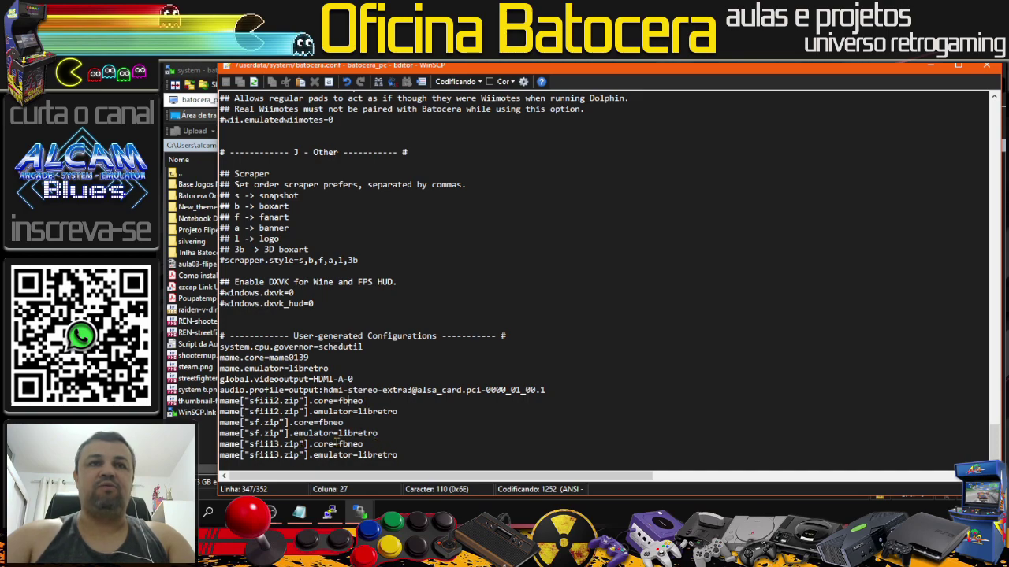
click(984, 72)
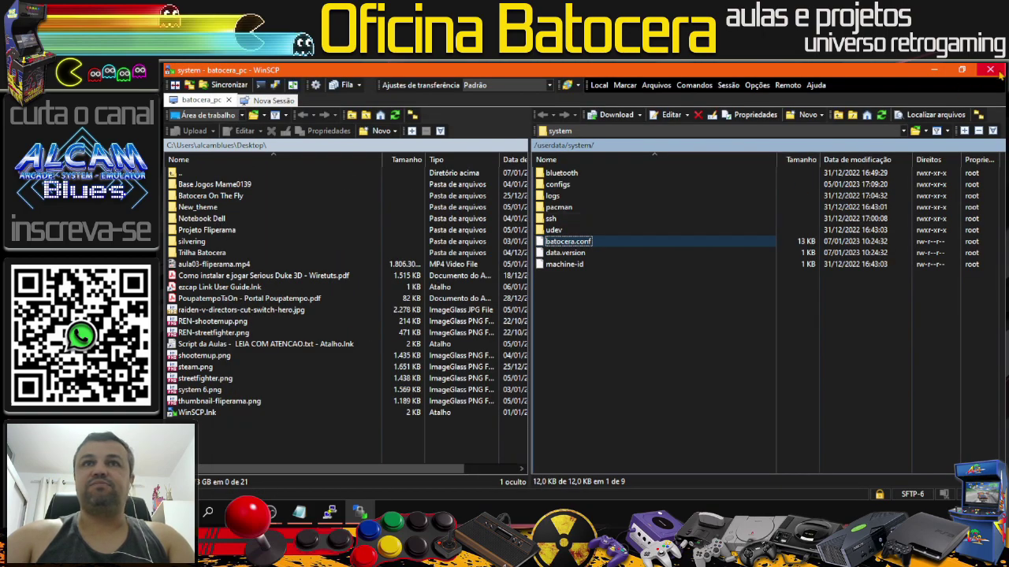
Step: Close WinSCP, then launch Street Fighter III: New Generation from Batocera's Street Fighter collection
click(996, 72)
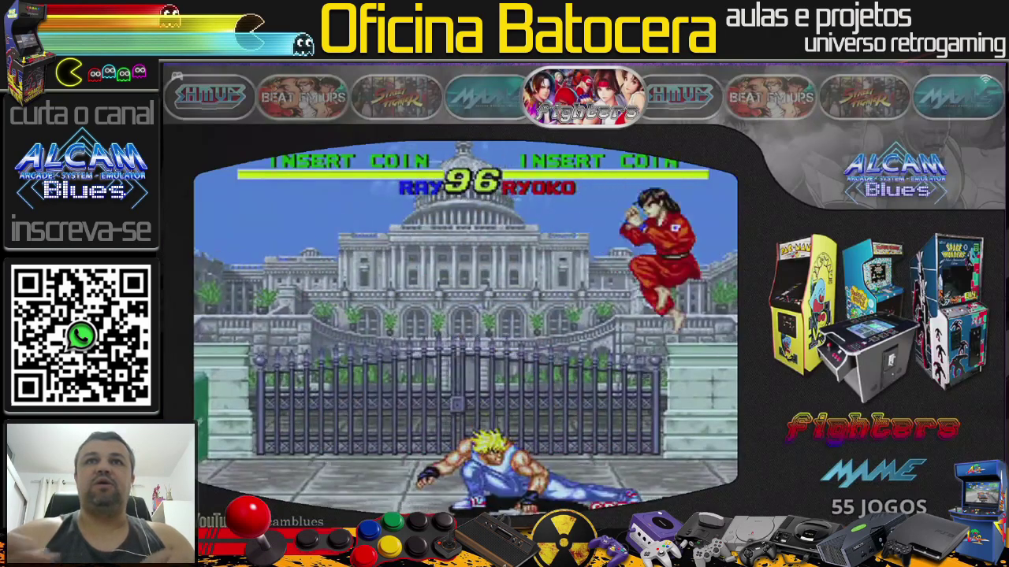
key(Left)
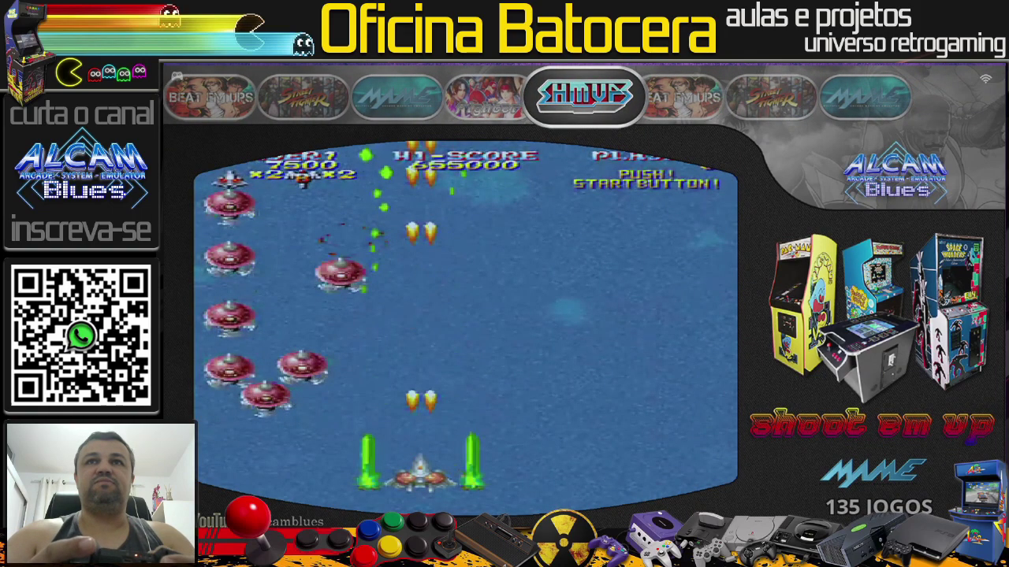
key(Left)
key(Left)
key(Return)
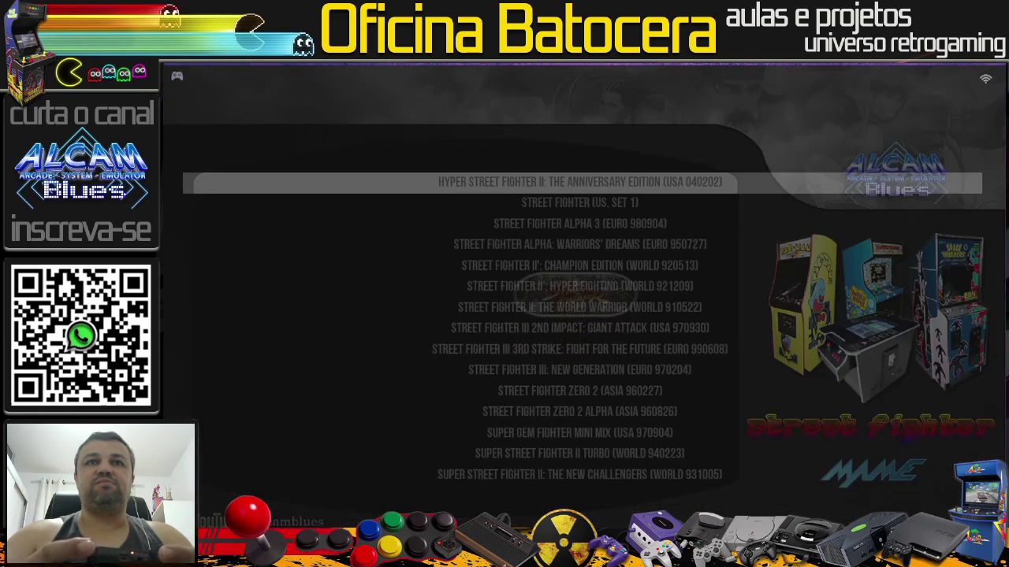
key(Down)
key(Down)
key(Down)
key(Down)
key(Down)
key(Down)
key(Down)
key(Down)
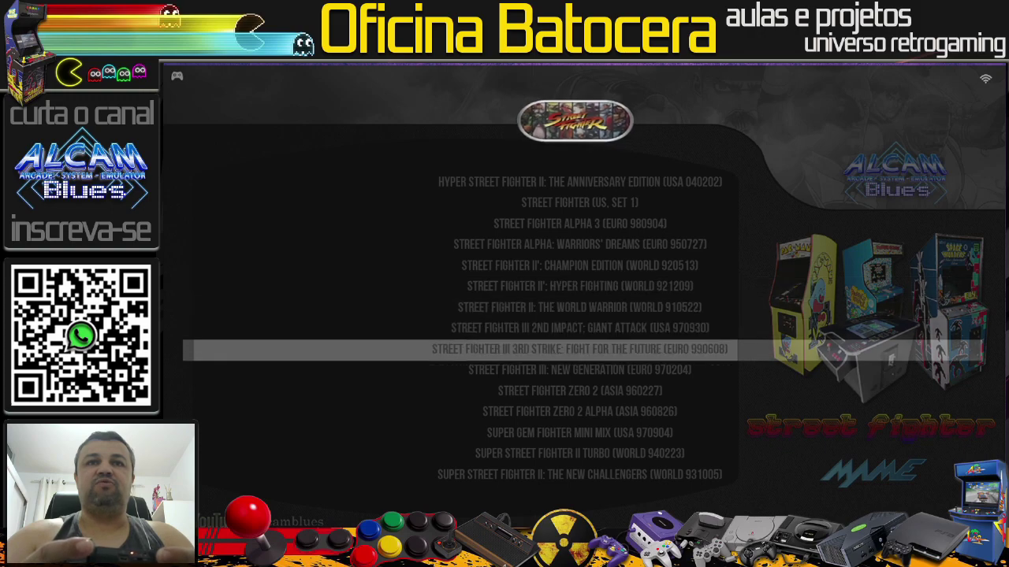
key(Down)
key(Return)
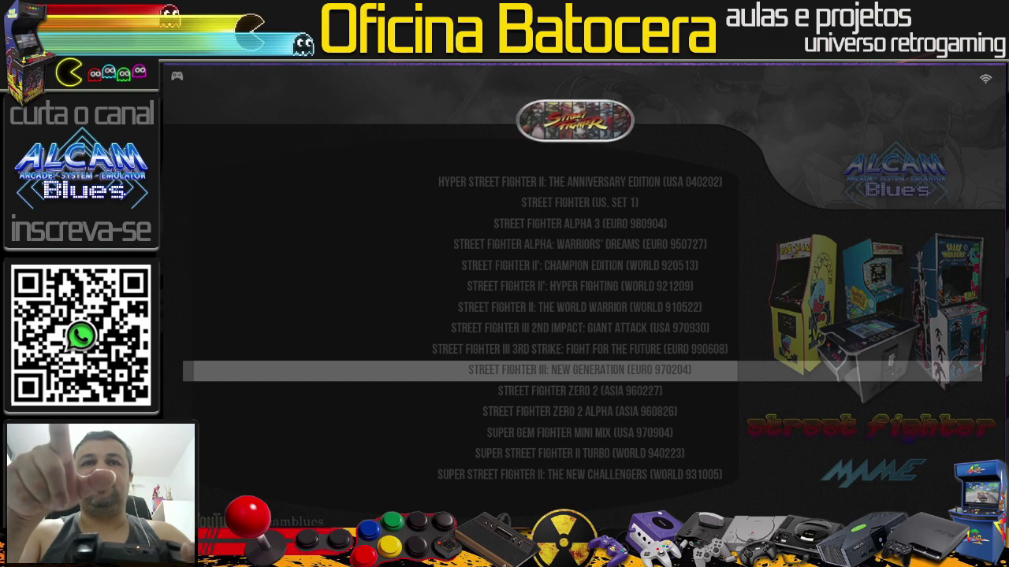
Step: Browse the Street Fighter list from SF III 3rd Strike down to Street Fighter Zero 2 Alpha
key(Up)
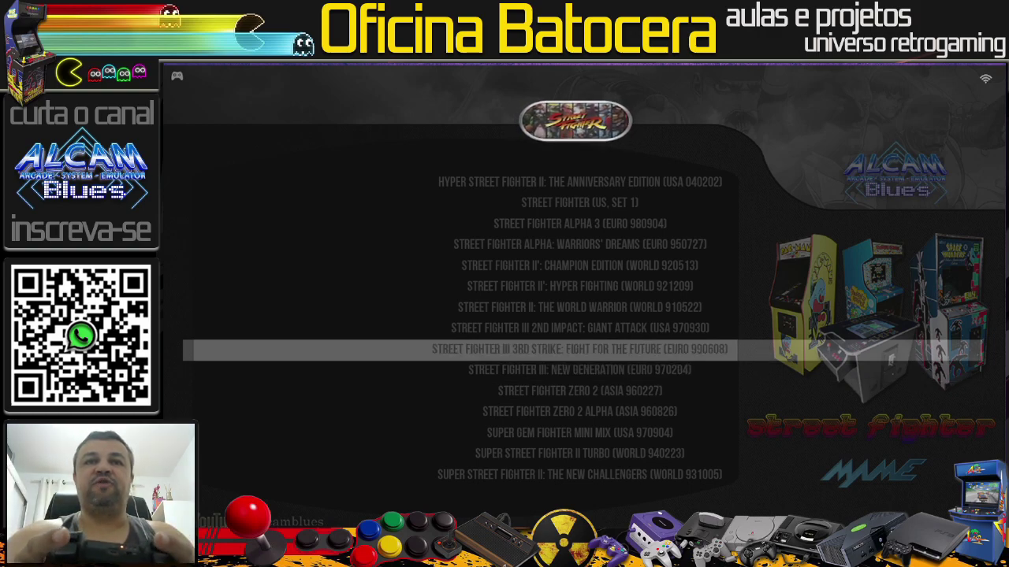
key(Down)
key(Down)
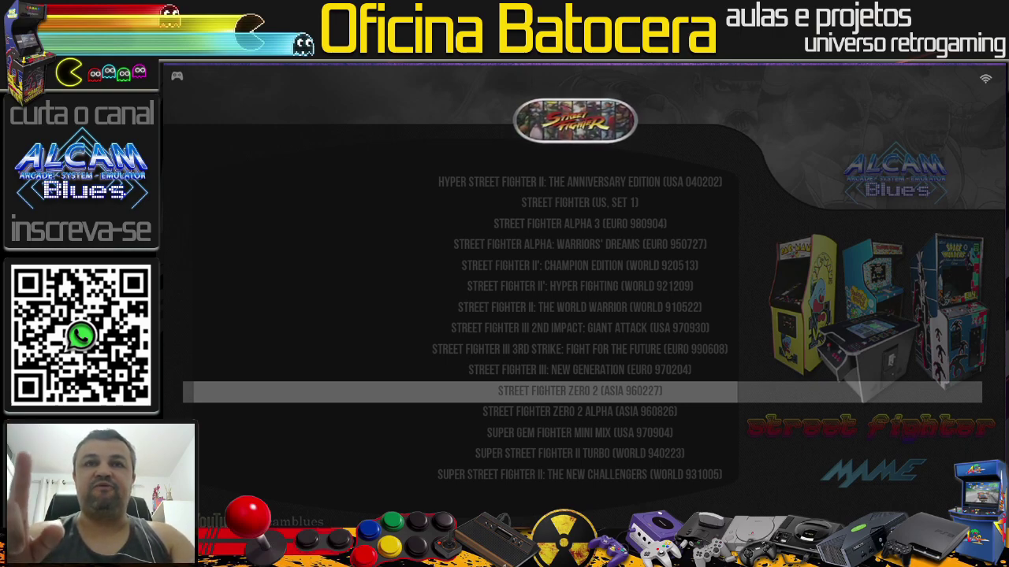
key(Down)
key(Down)
key(Down)
key(Down)
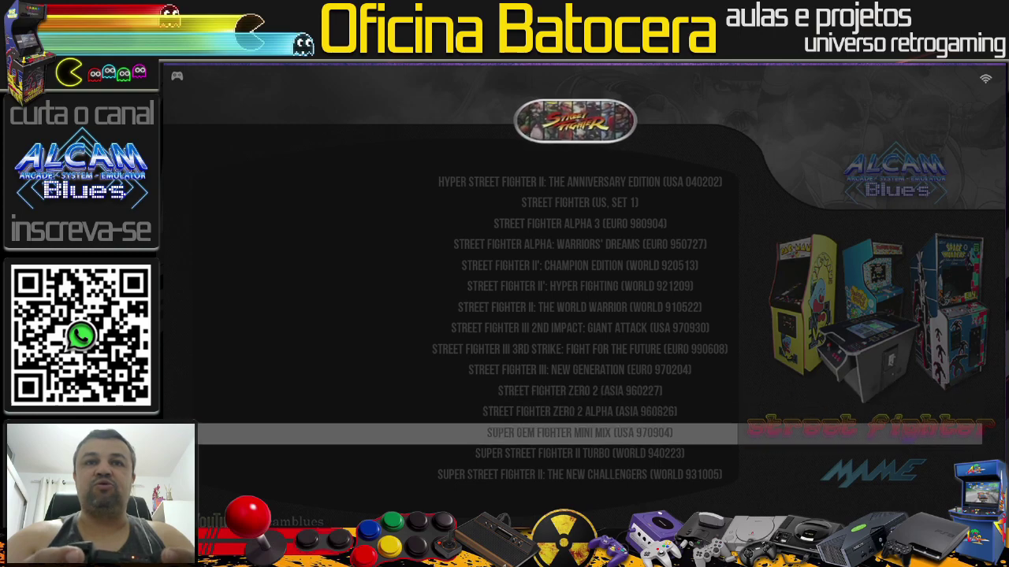
key(Up)
key(Up)
key(Up)
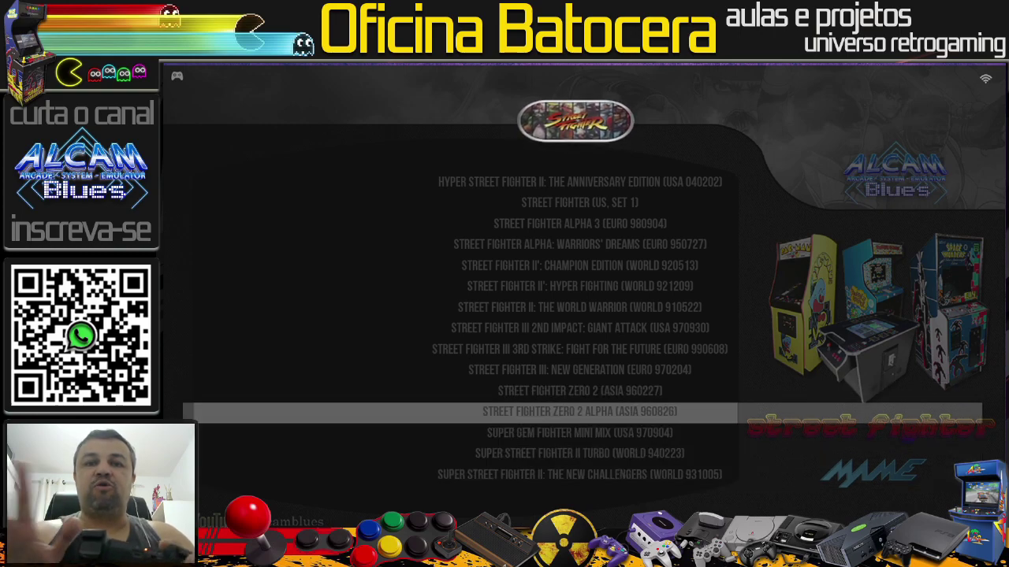